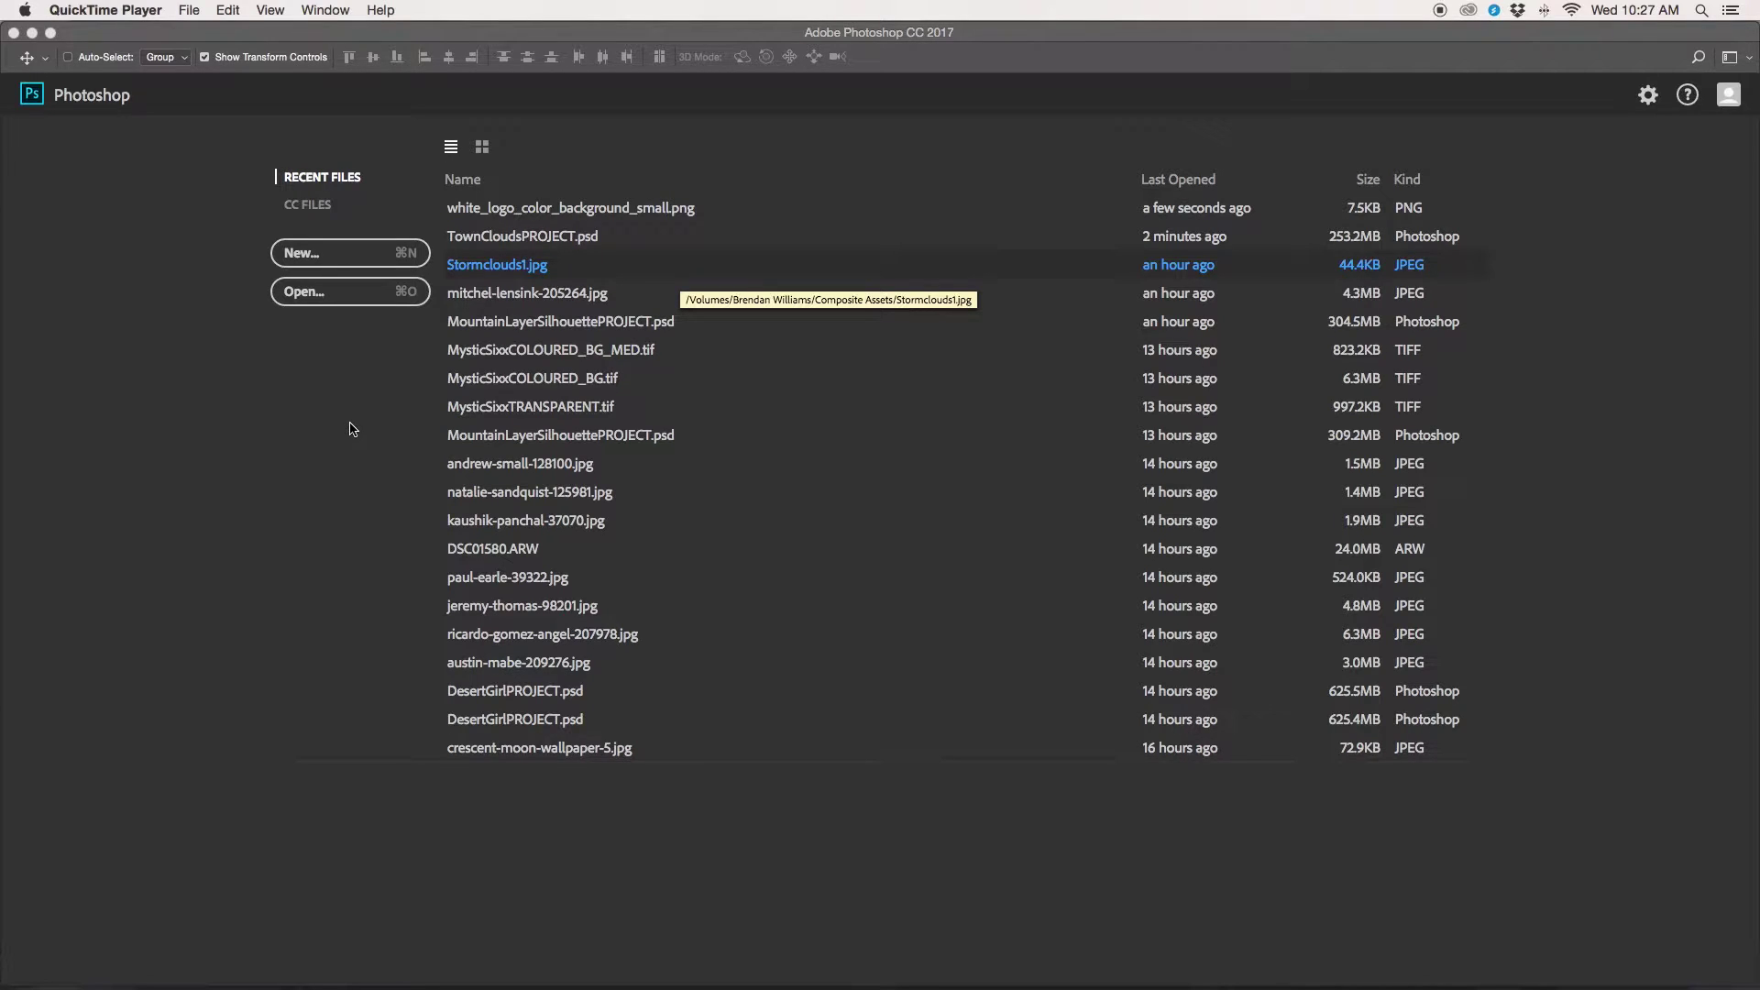
Step: Open mitchel-lensink-205264.jpg from the recent files and duplicate its Background layer
{"action": "left_click", "coordinate": [492, 292]}
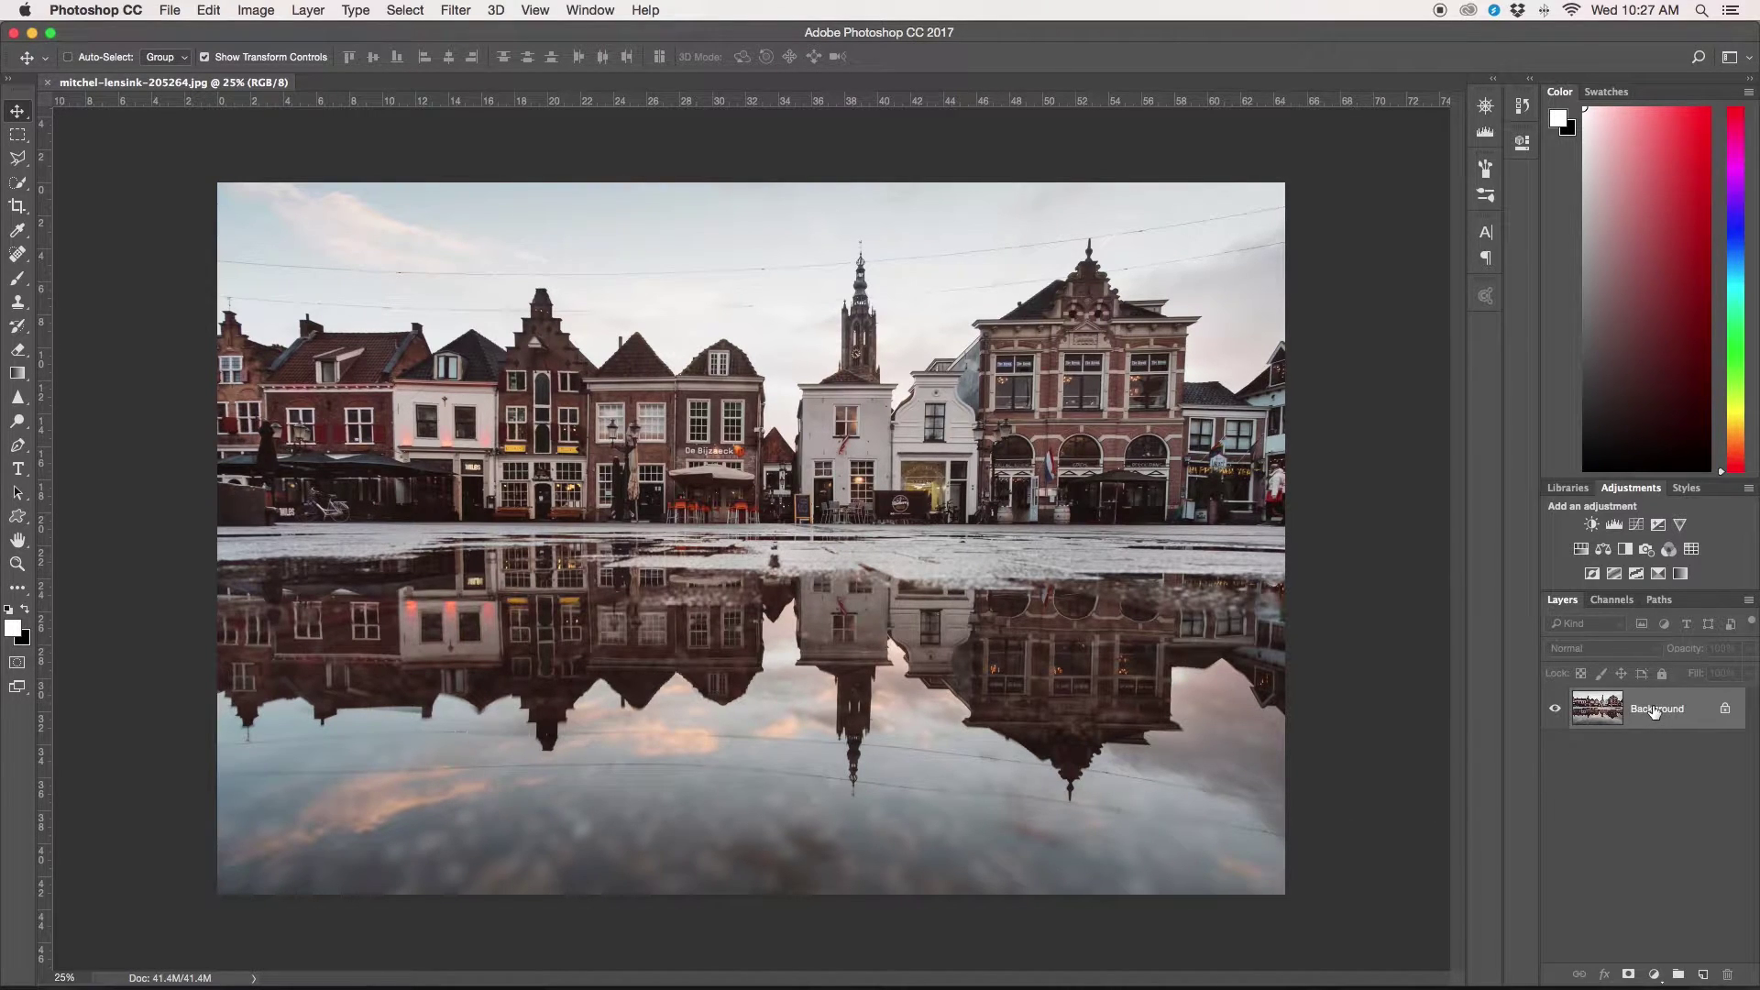
{"action": "key", "text": "super+j"}
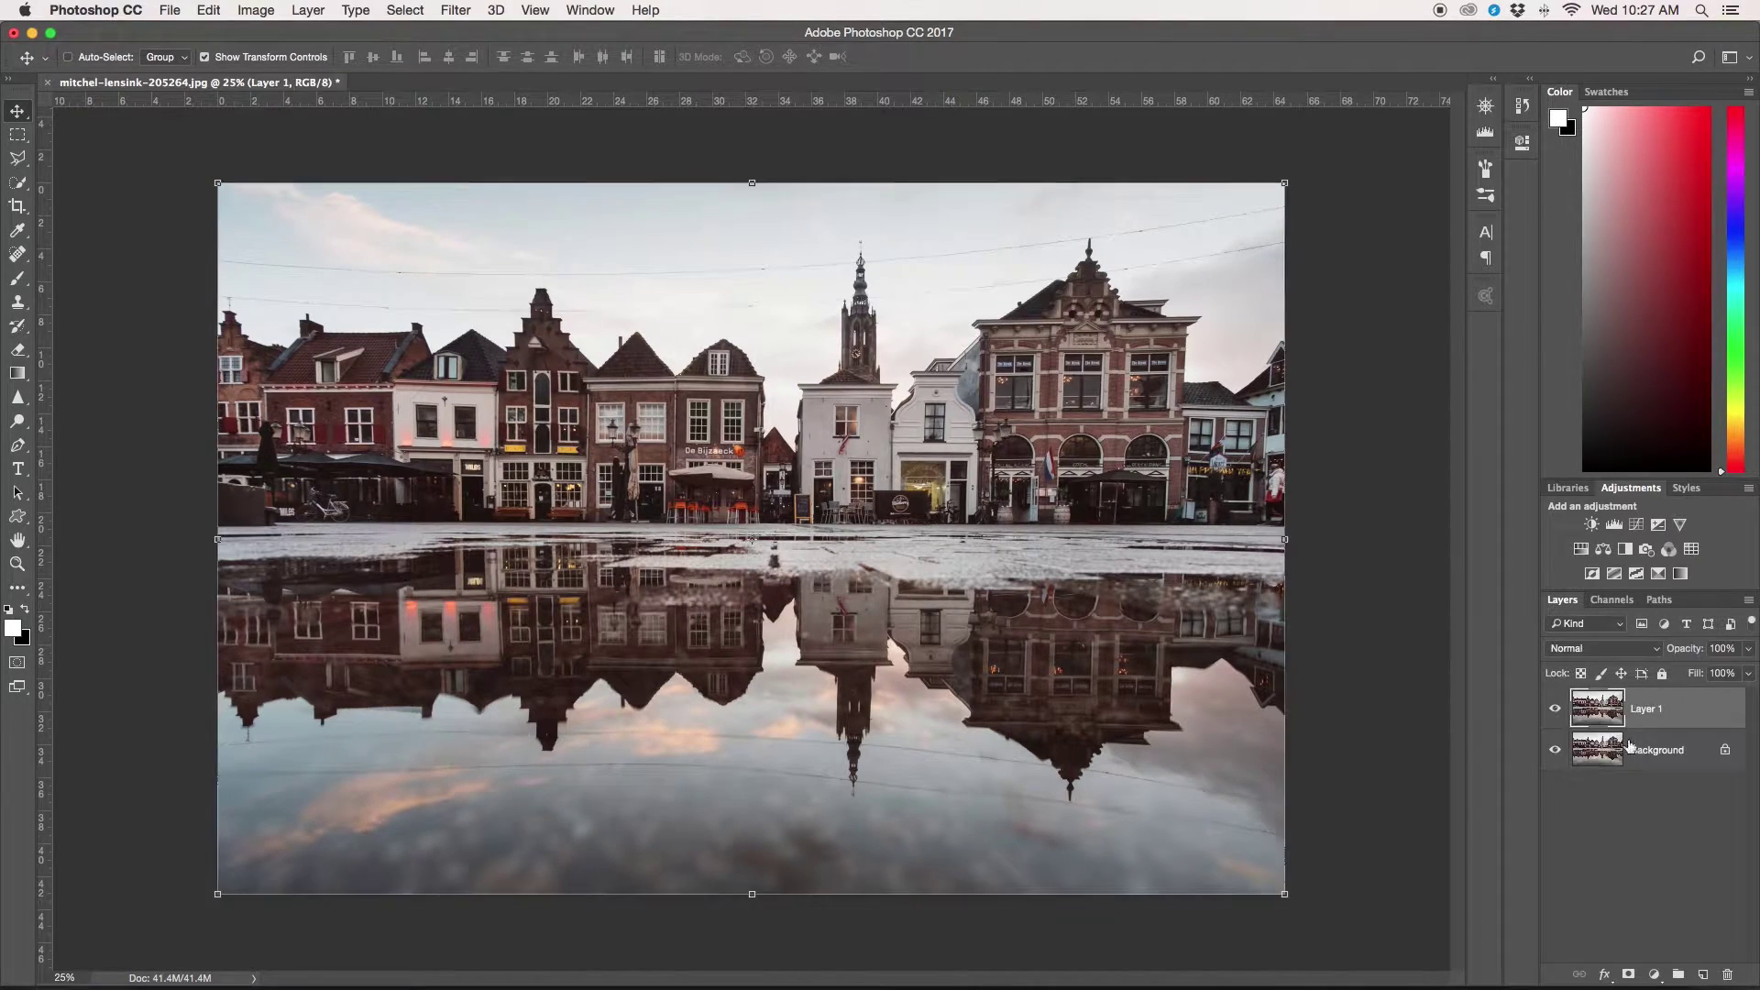
Step: Examine the Red, Green and Blue channels one at a time to compare the contrast between buildings and sky
{"action": "left_click", "coordinate": [1621, 604]}
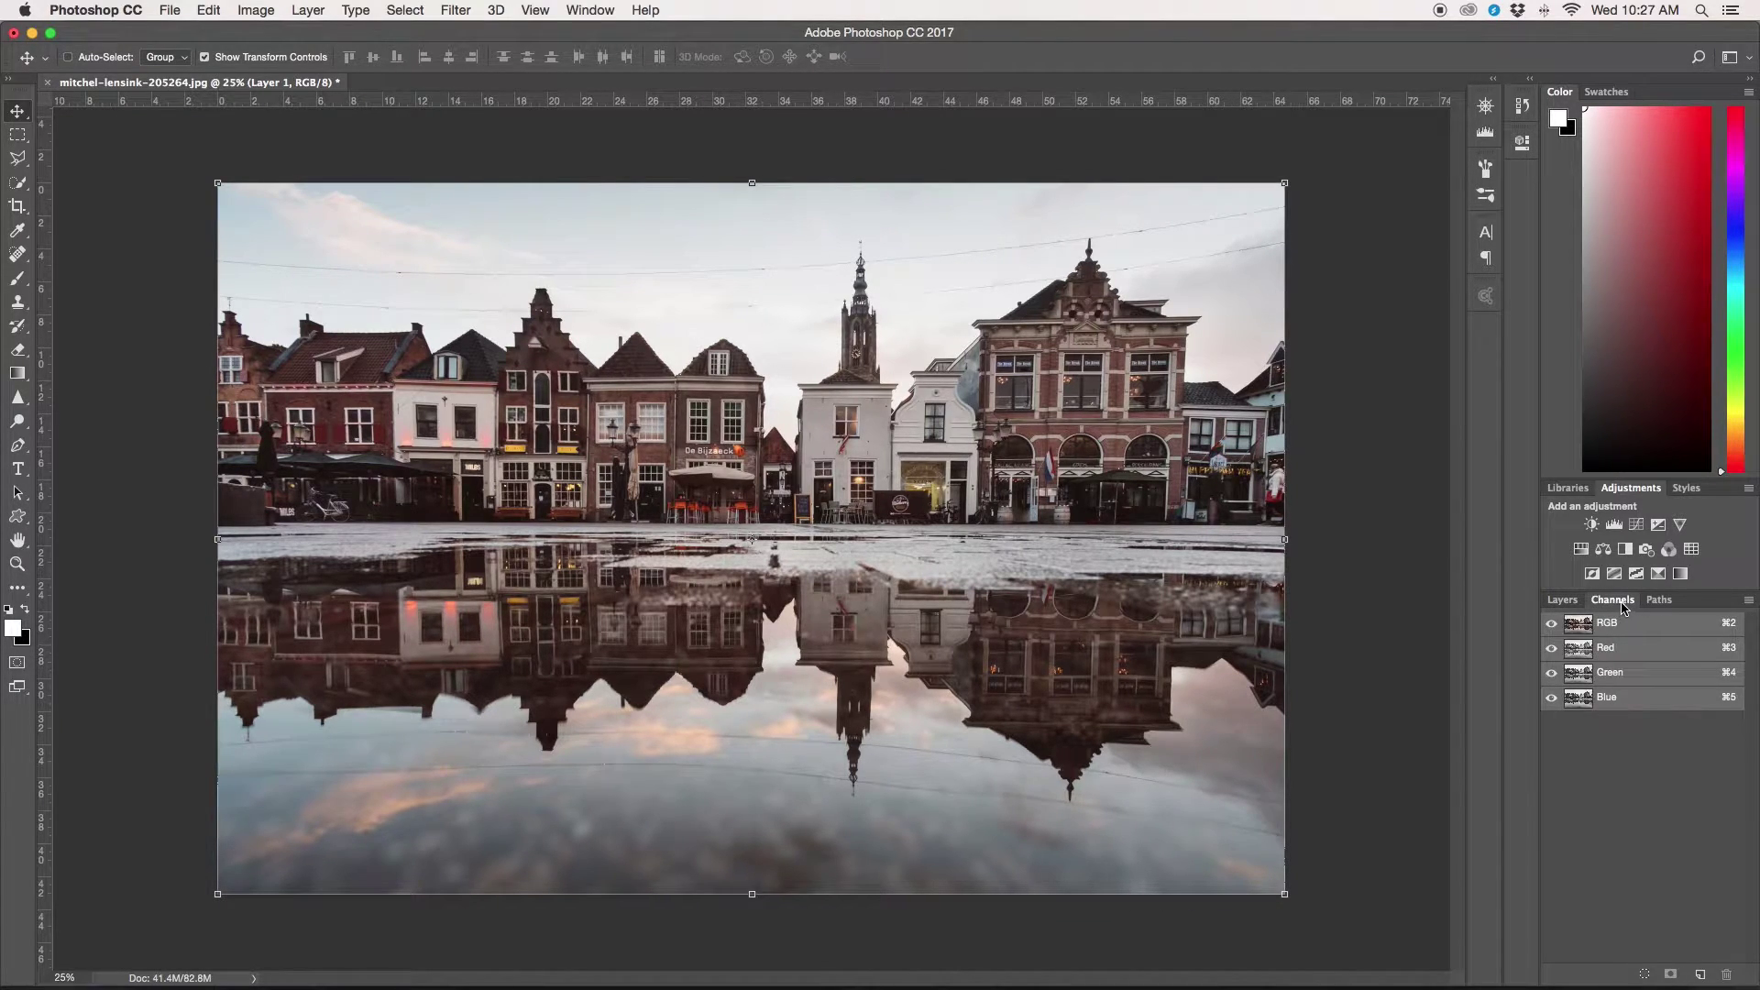
{"action": "left_click", "coordinate": [1626, 649]}
{"action": "left_click", "coordinate": [1629, 673]}
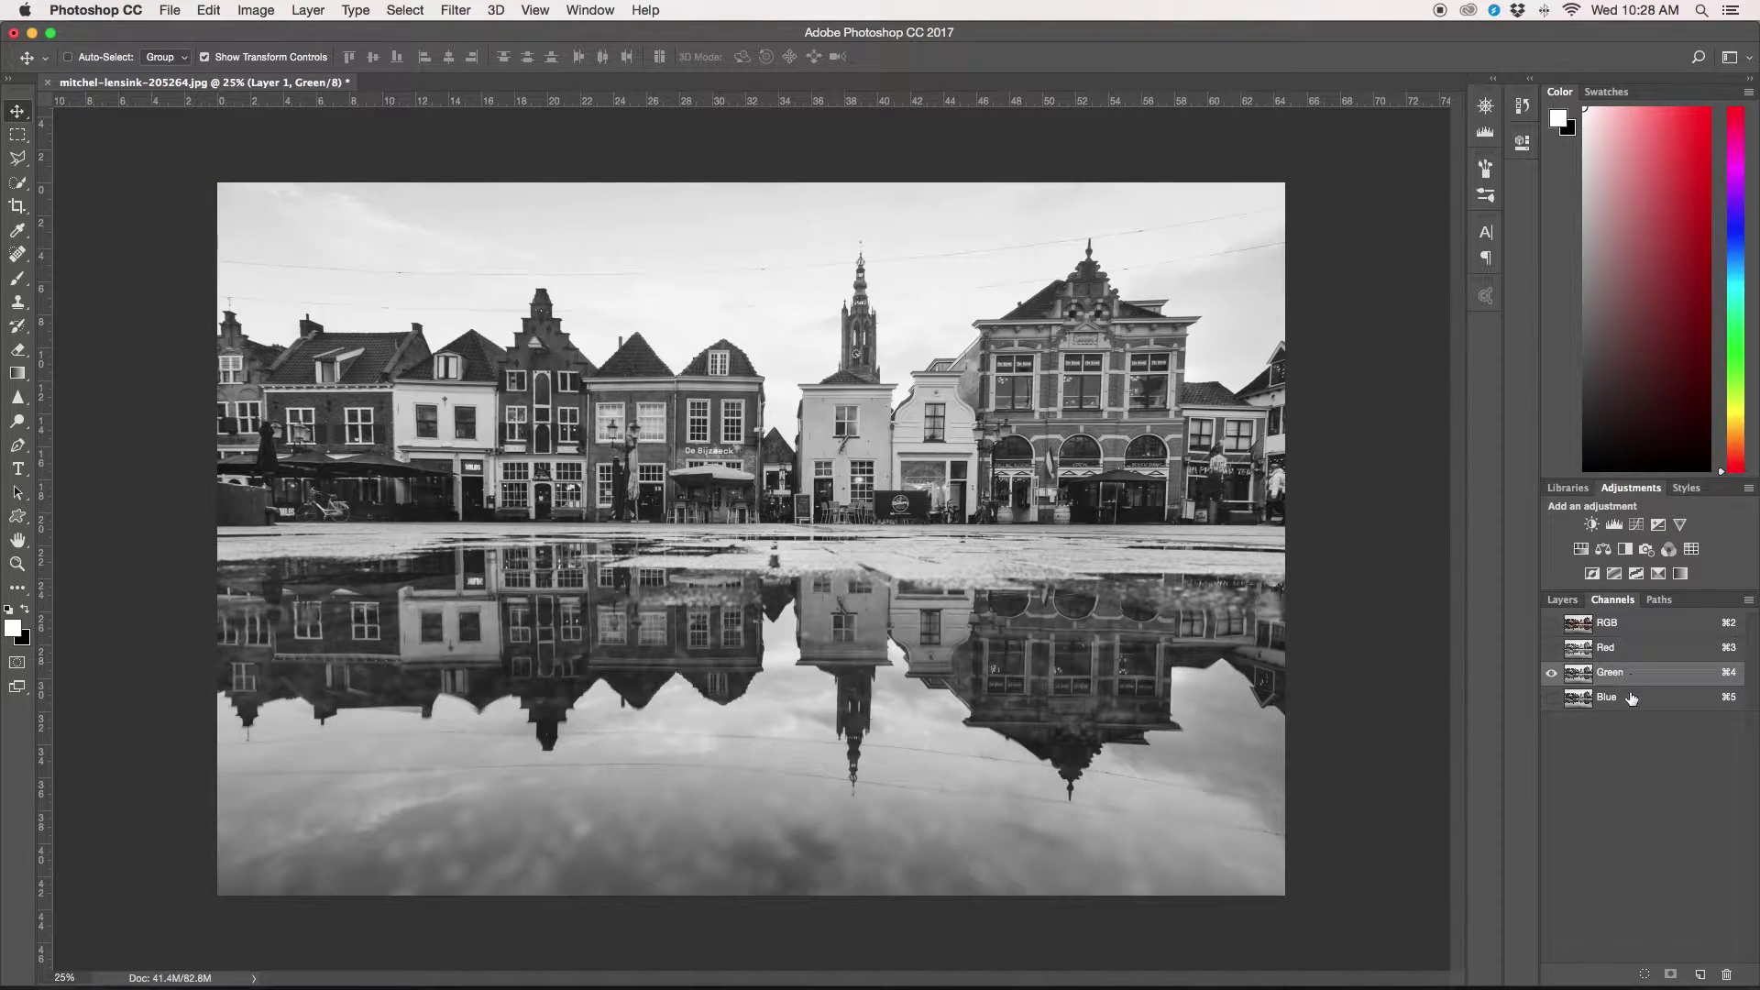
{"action": "left_click", "coordinate": [1631, 699]}
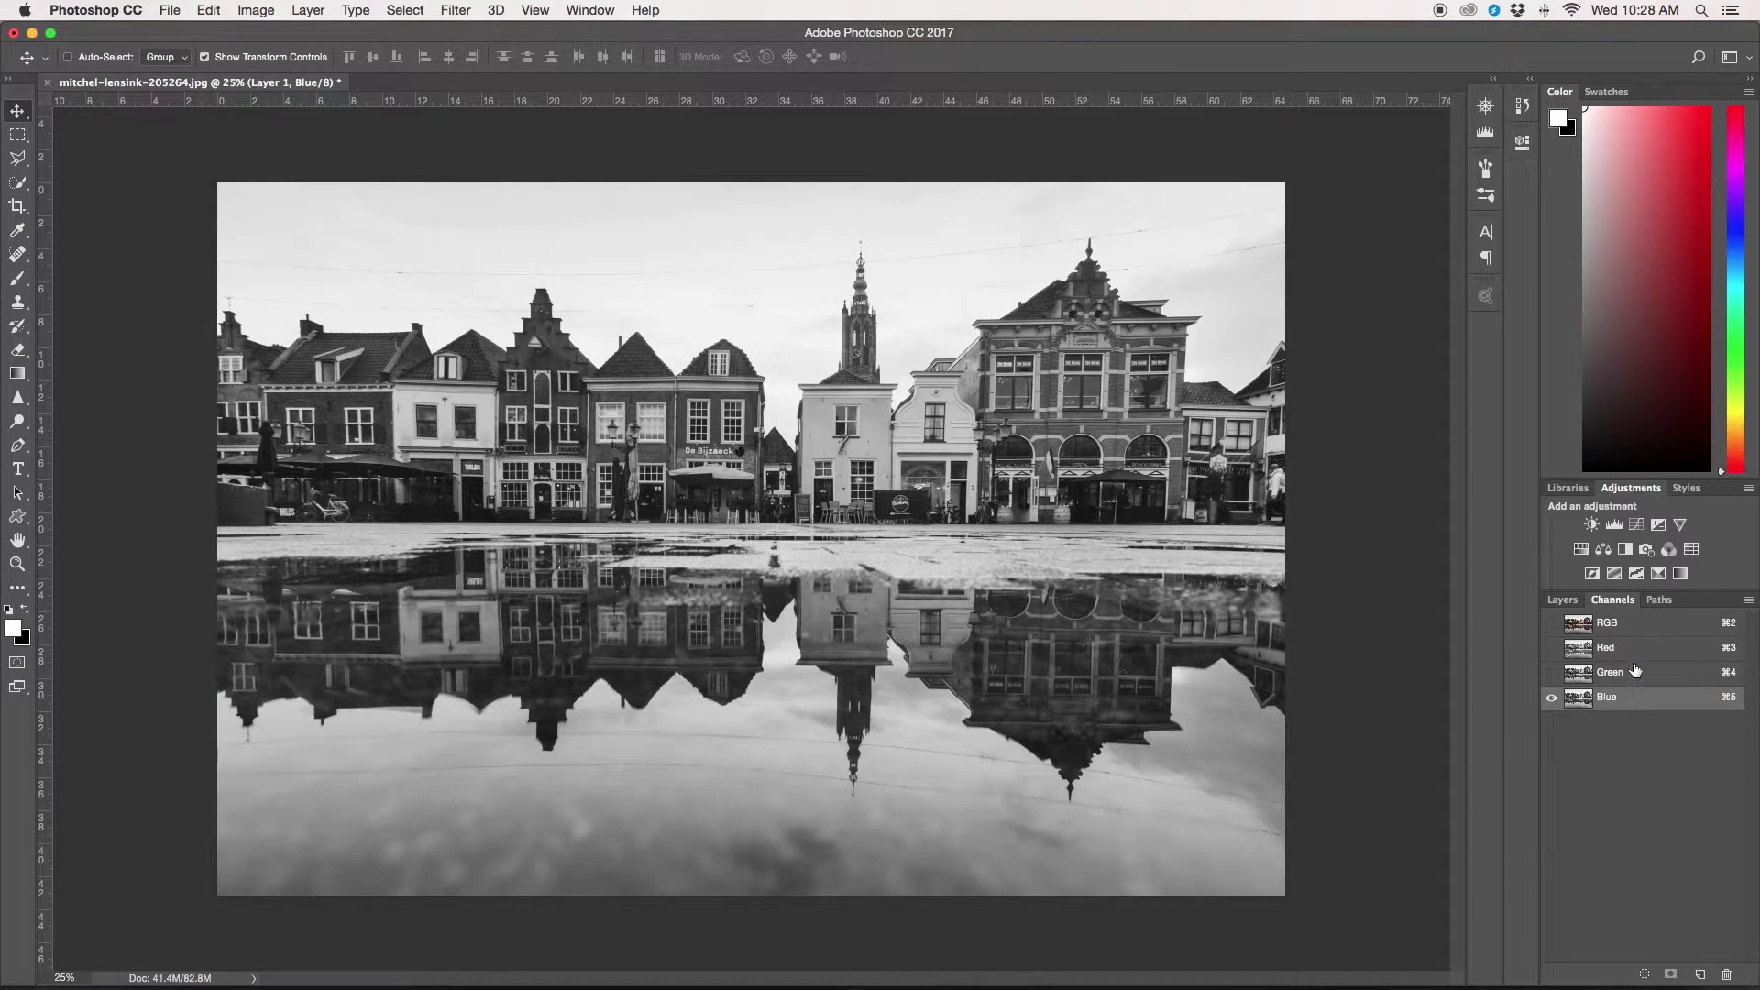
{"action": "left_click", "coordinate": [1635, 649]}
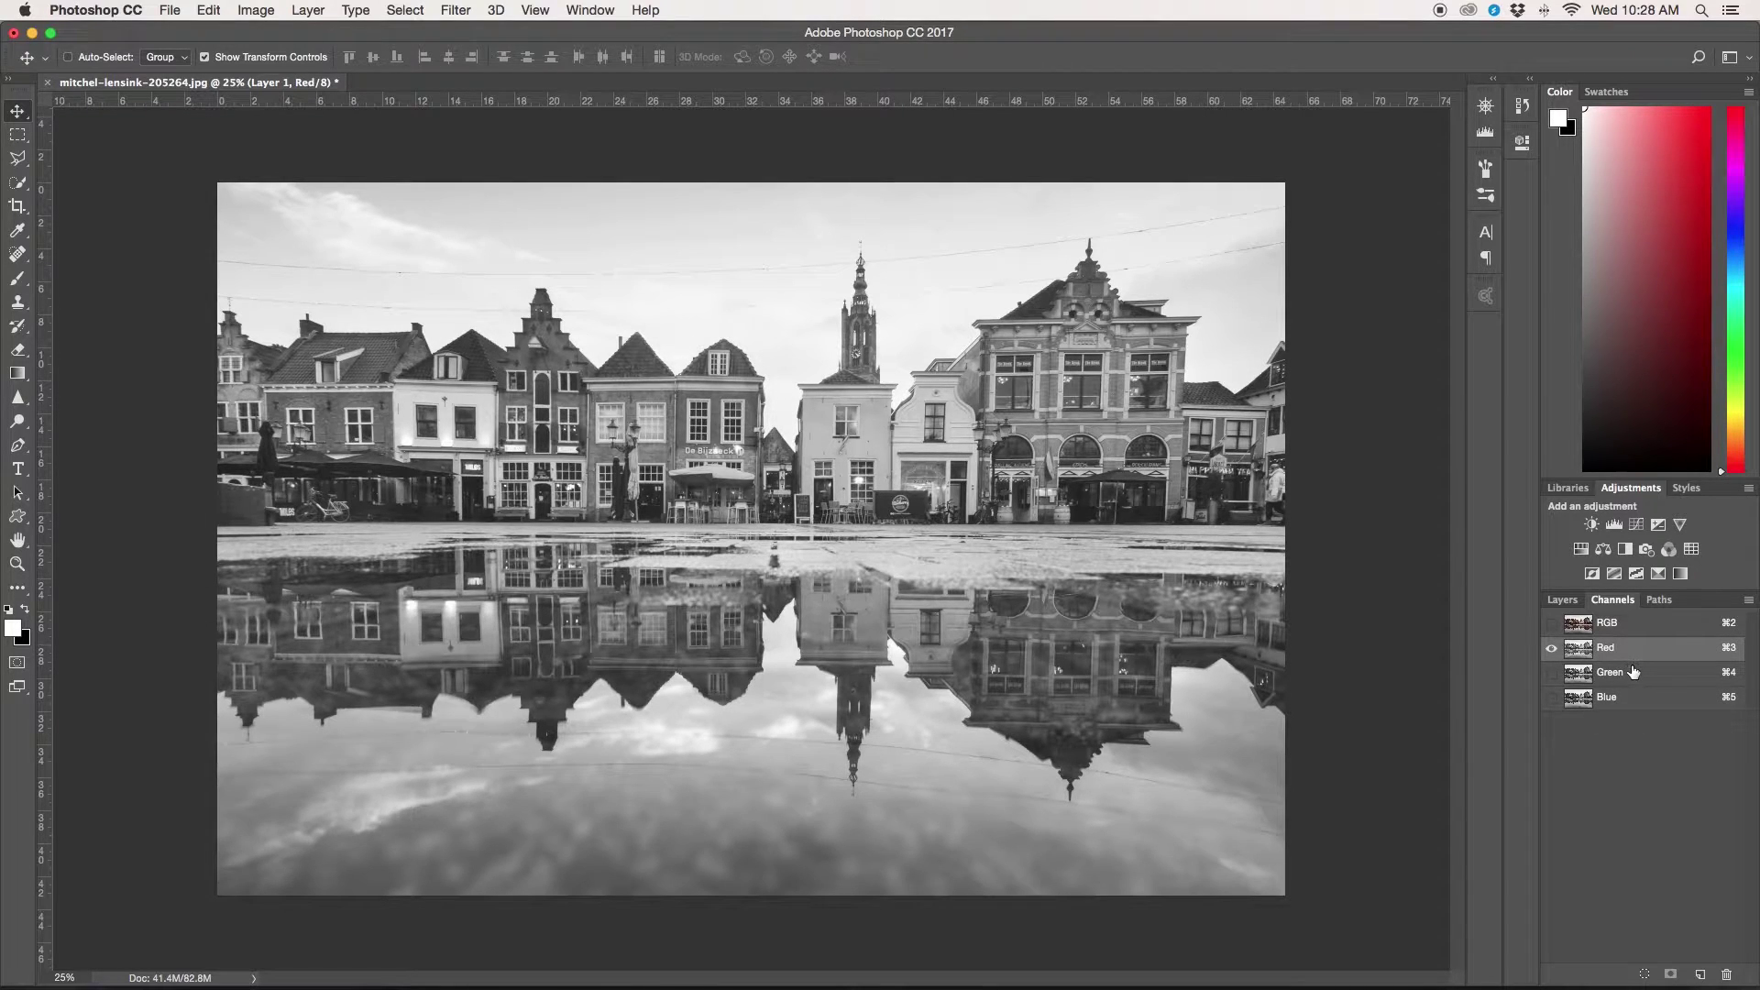
{"action": "left_click", "coordinate": [1632, 672]}
{"action": "left_click", "coordinate": [1627, 698]}
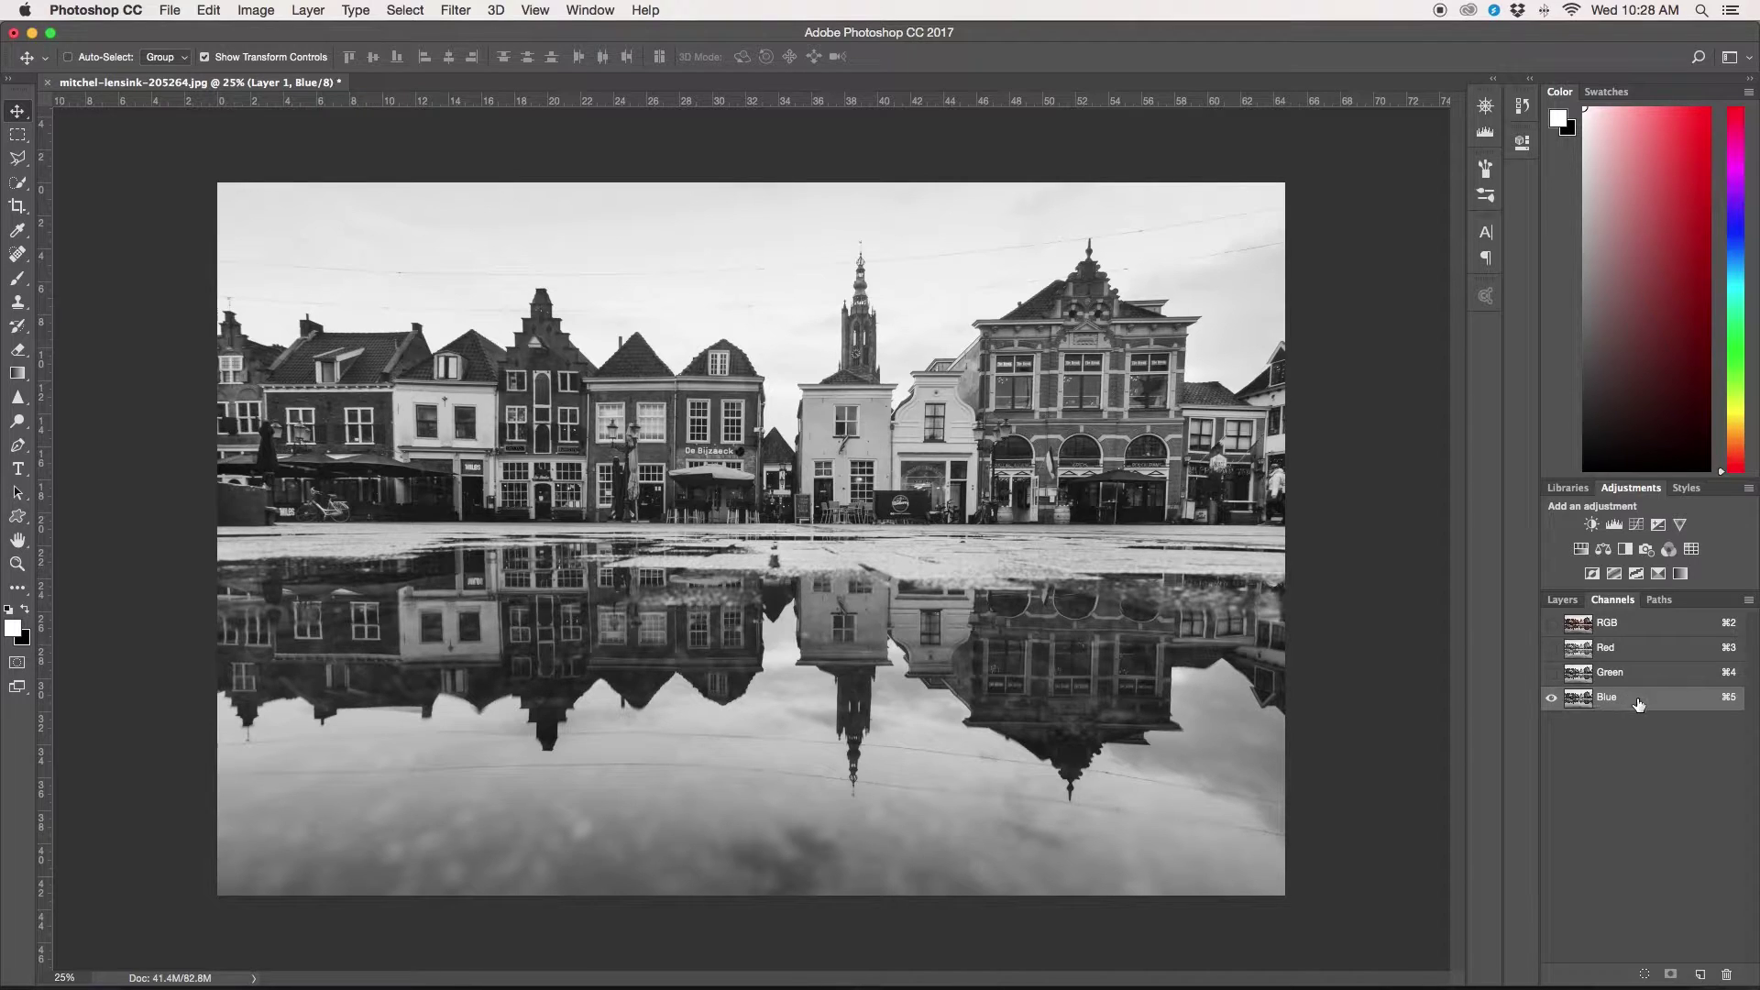
{"action": "left_click", "coordinate": [1636, 655]}
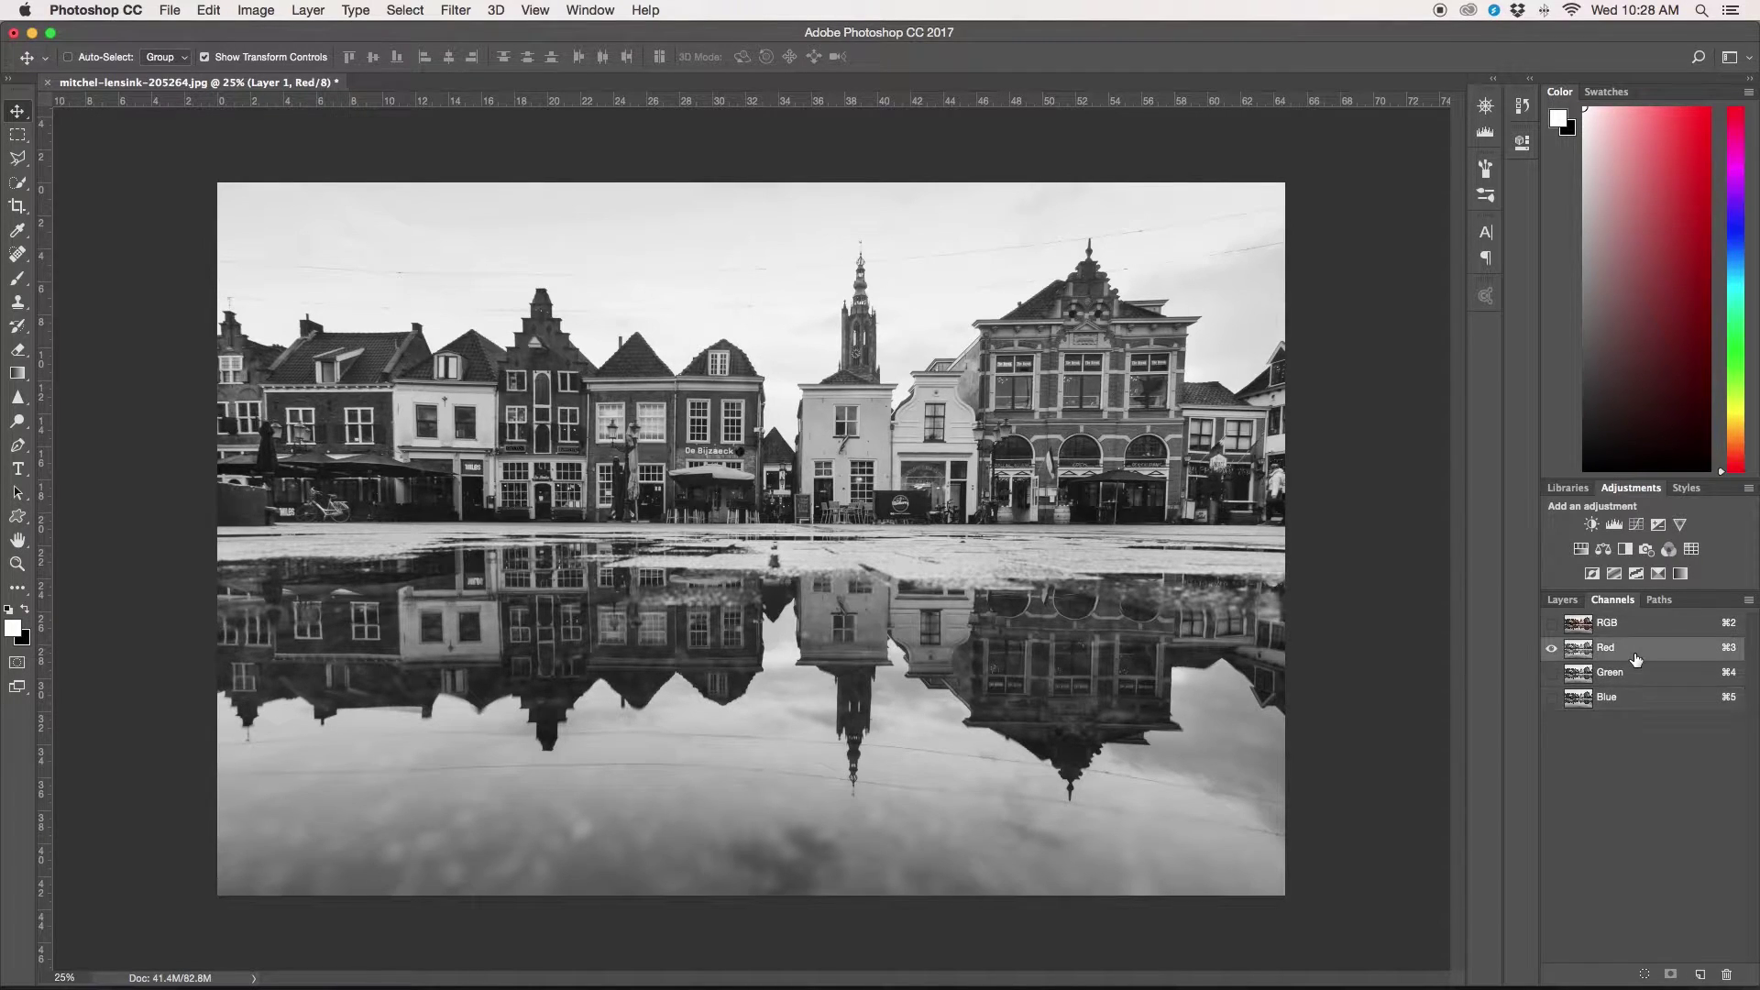
{"action": "left_click", "coordinate": [1634, 673]}
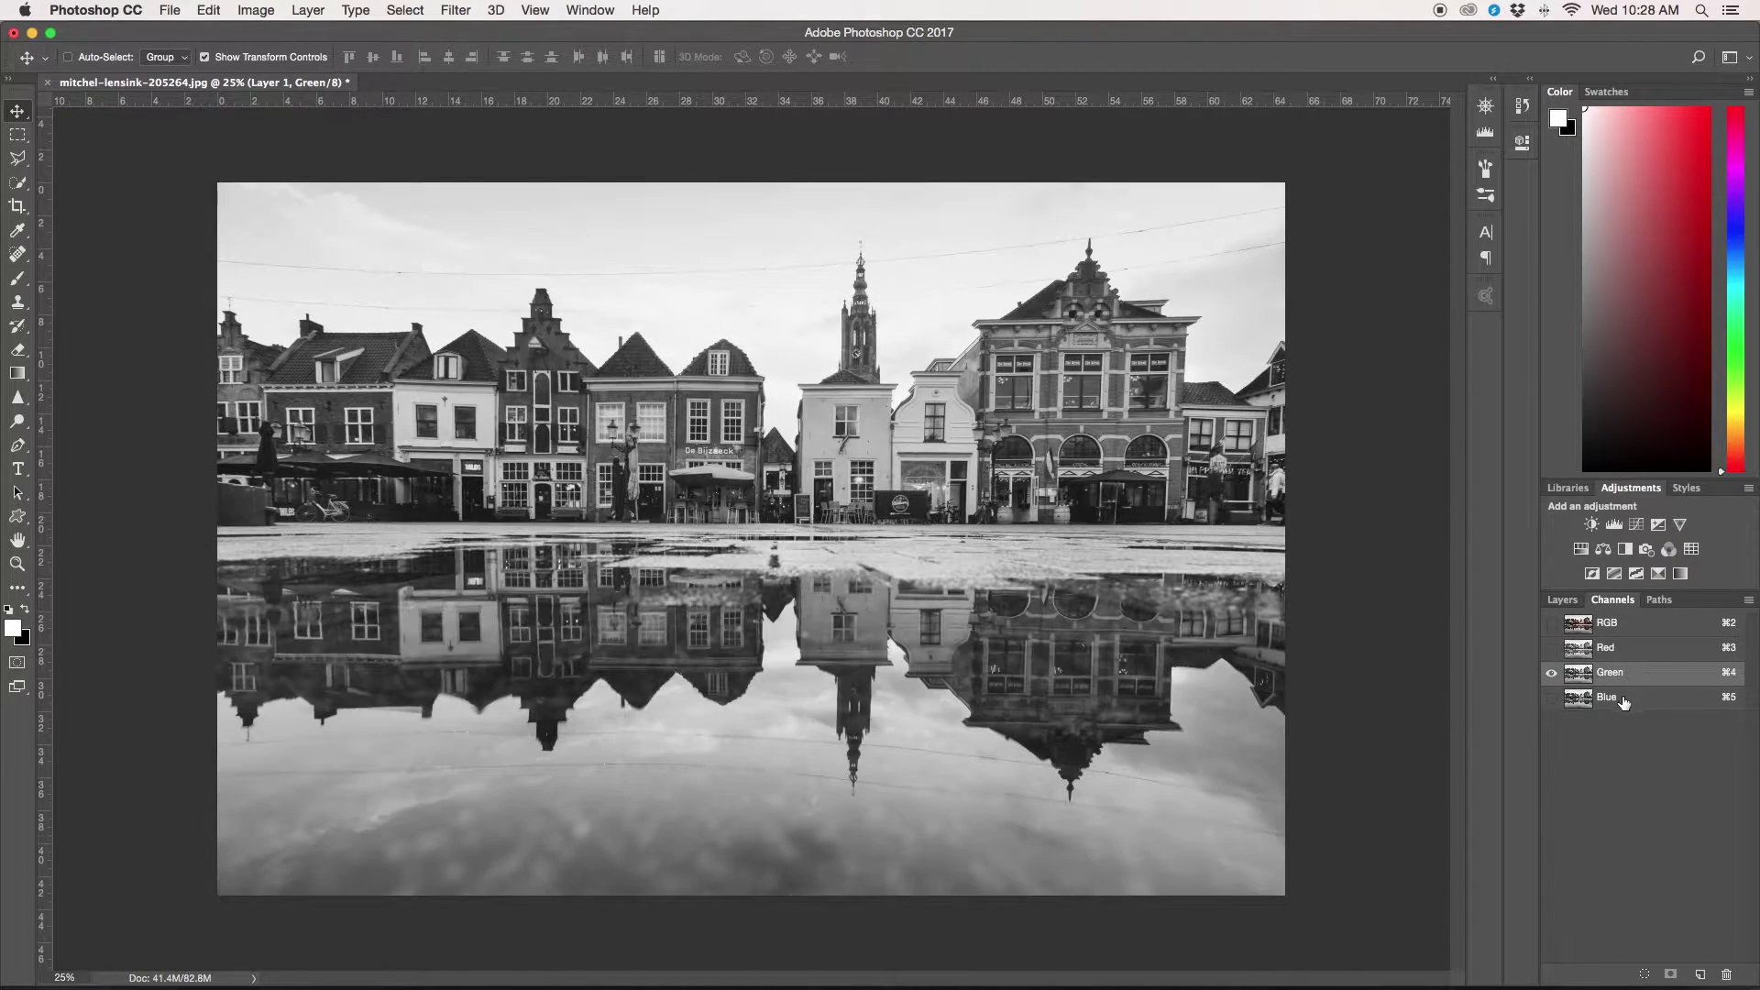
{"action": "left_click", "coordinate": [1625, 698]}
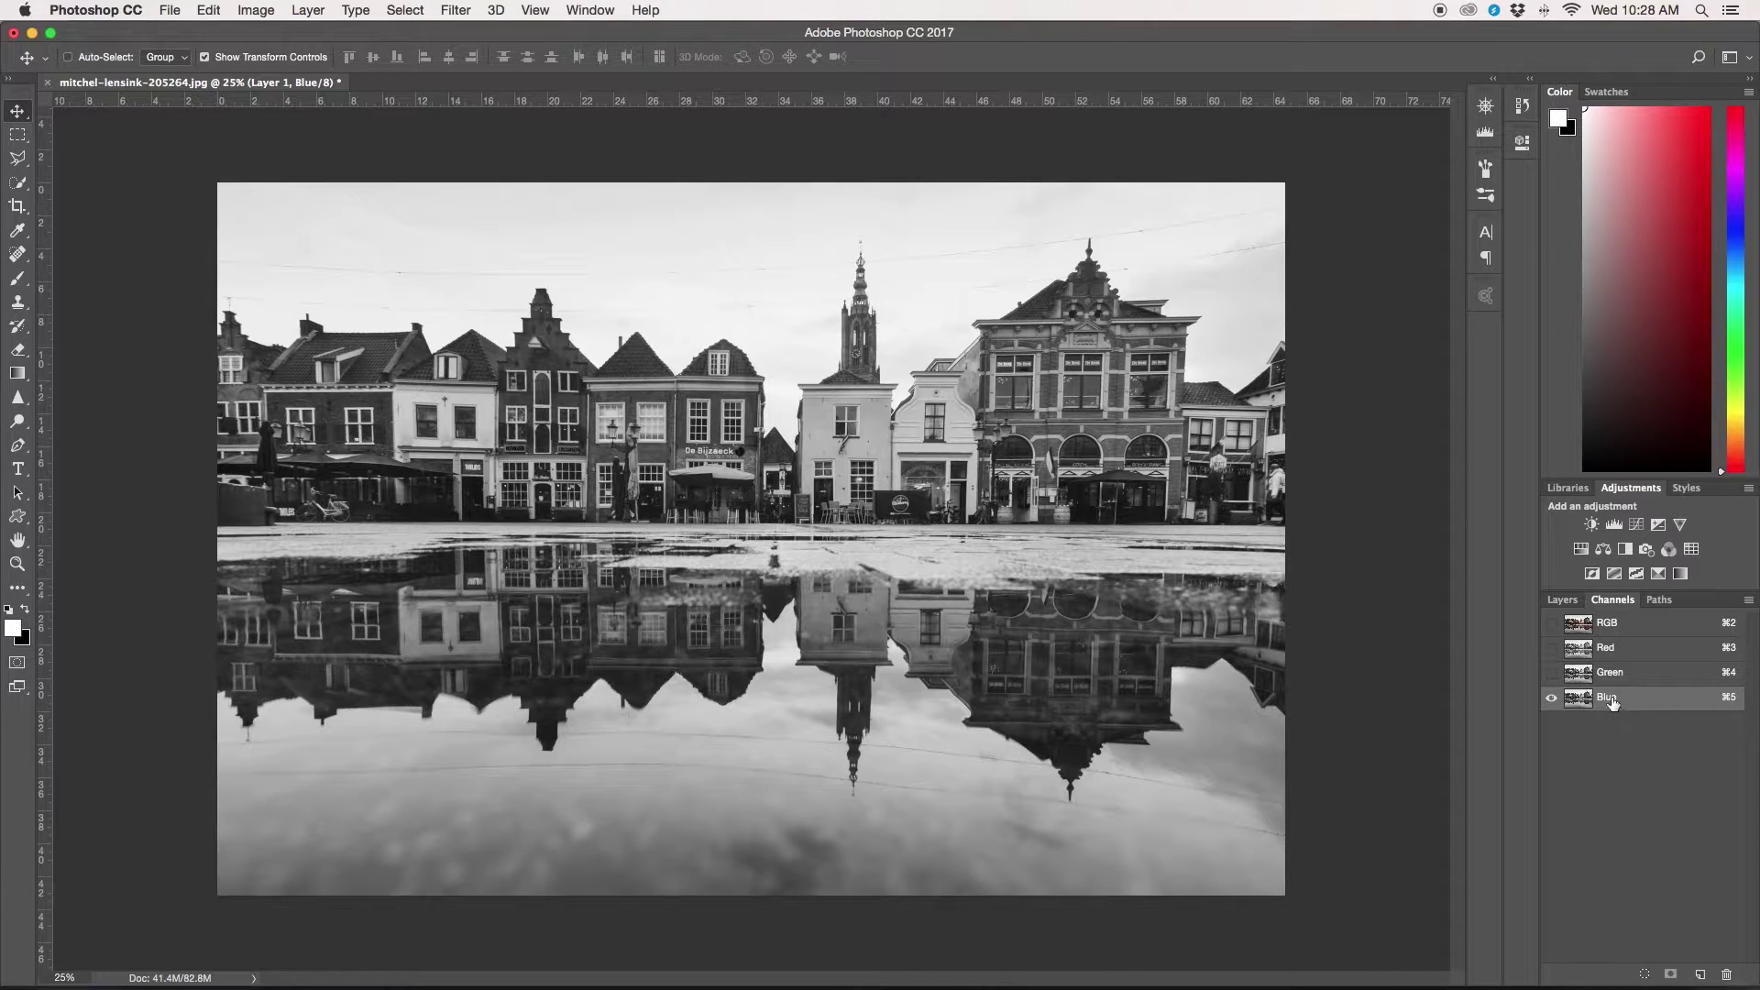
Step: Duplicate the Blue channel and set the copy's Levels input black point to 99 and white point to 224
{"action": "left_click_drag", "start_coordinate": [1614, 701], "coordinate": [1700, 981]}
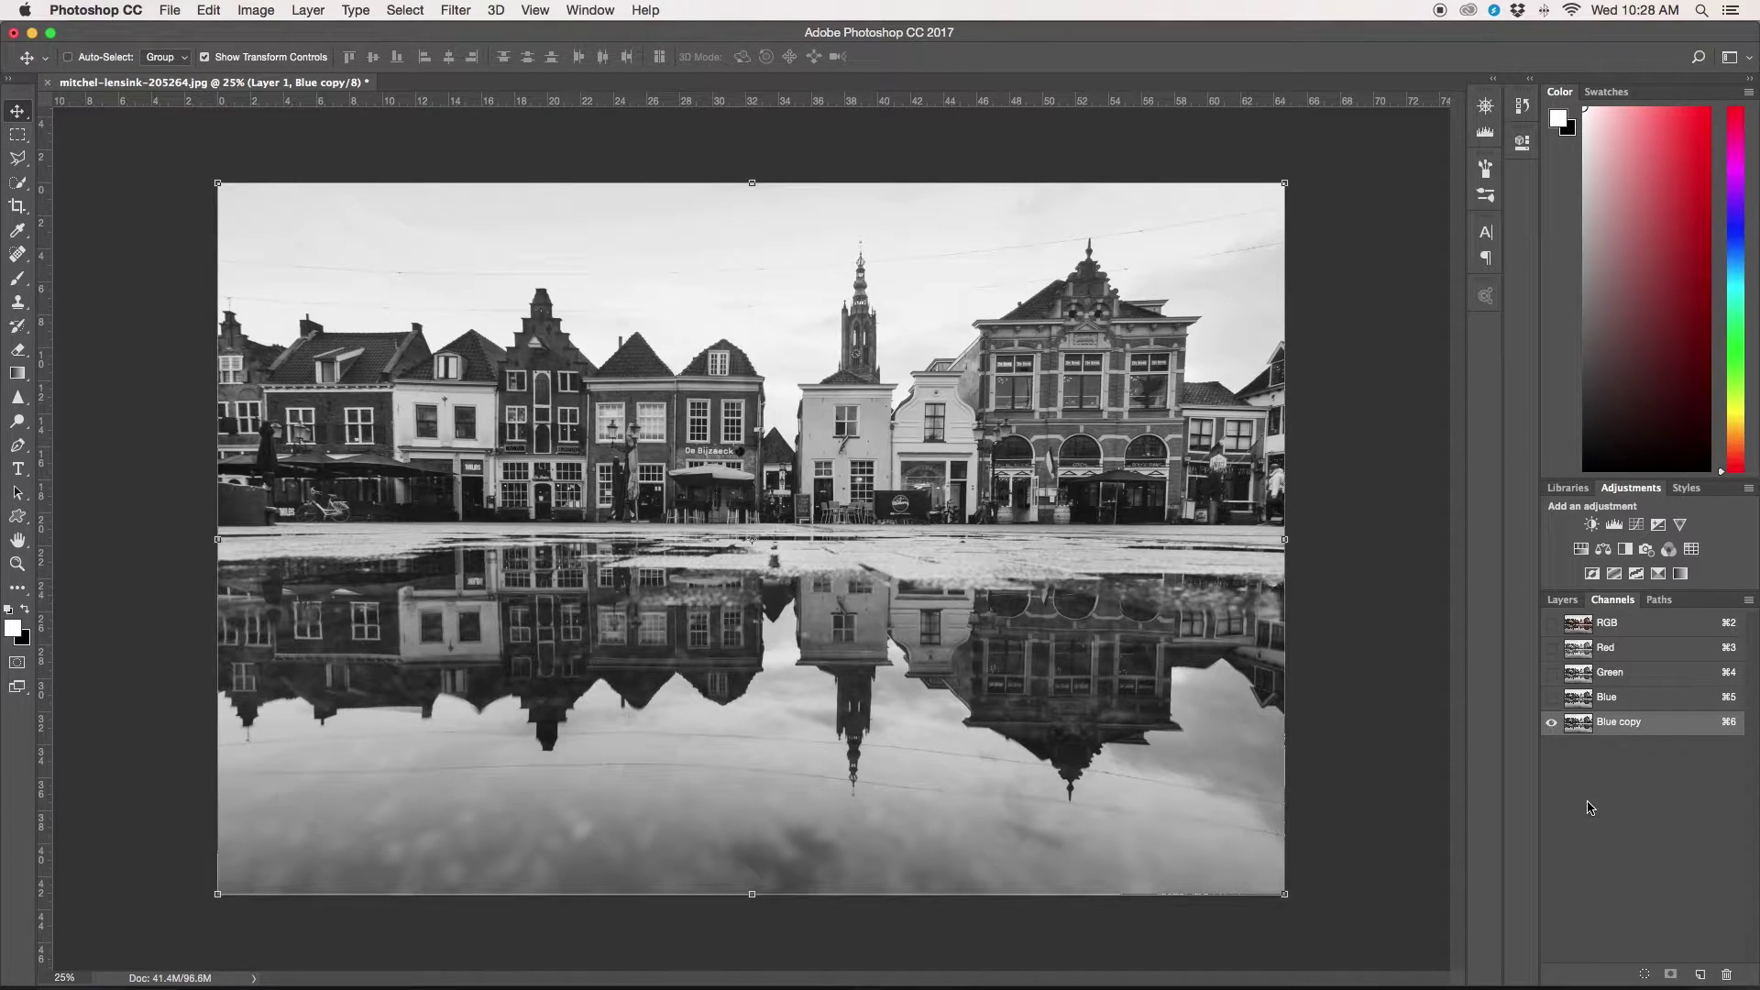
{"action": "key", "text": "super+l"}
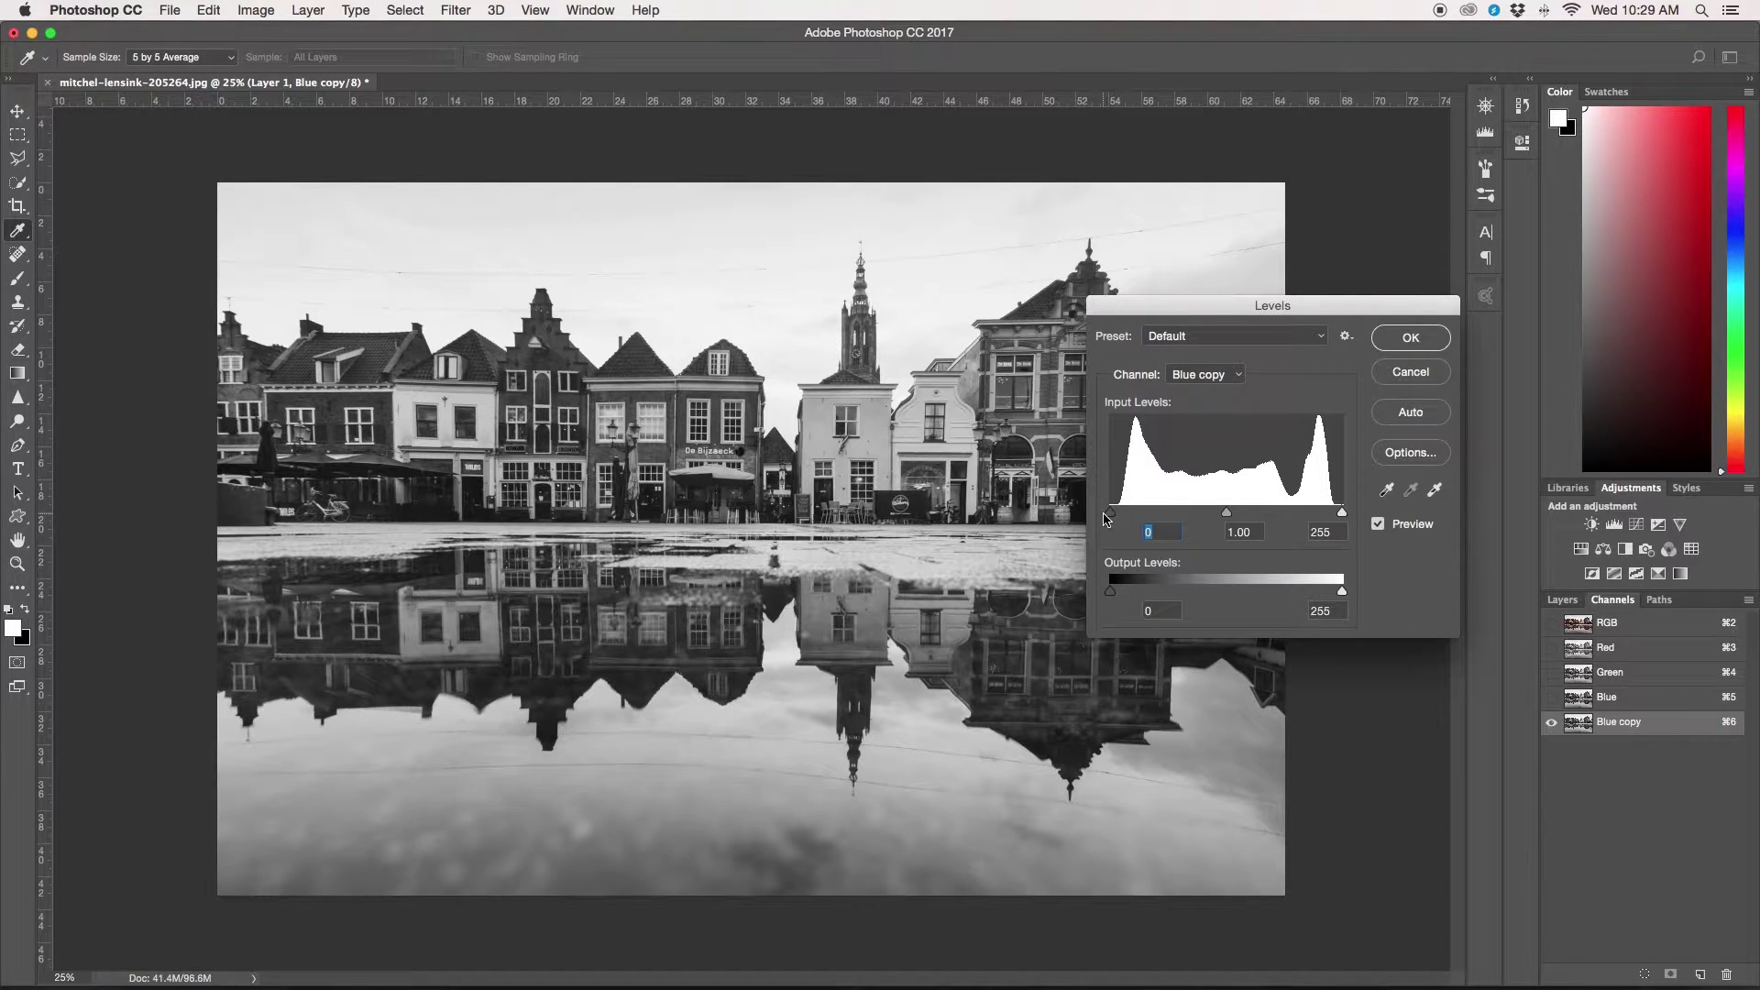
{"action": "left_click_drag", "start_coordinate": [1111, 519], "coordinate": [1159, 518]}
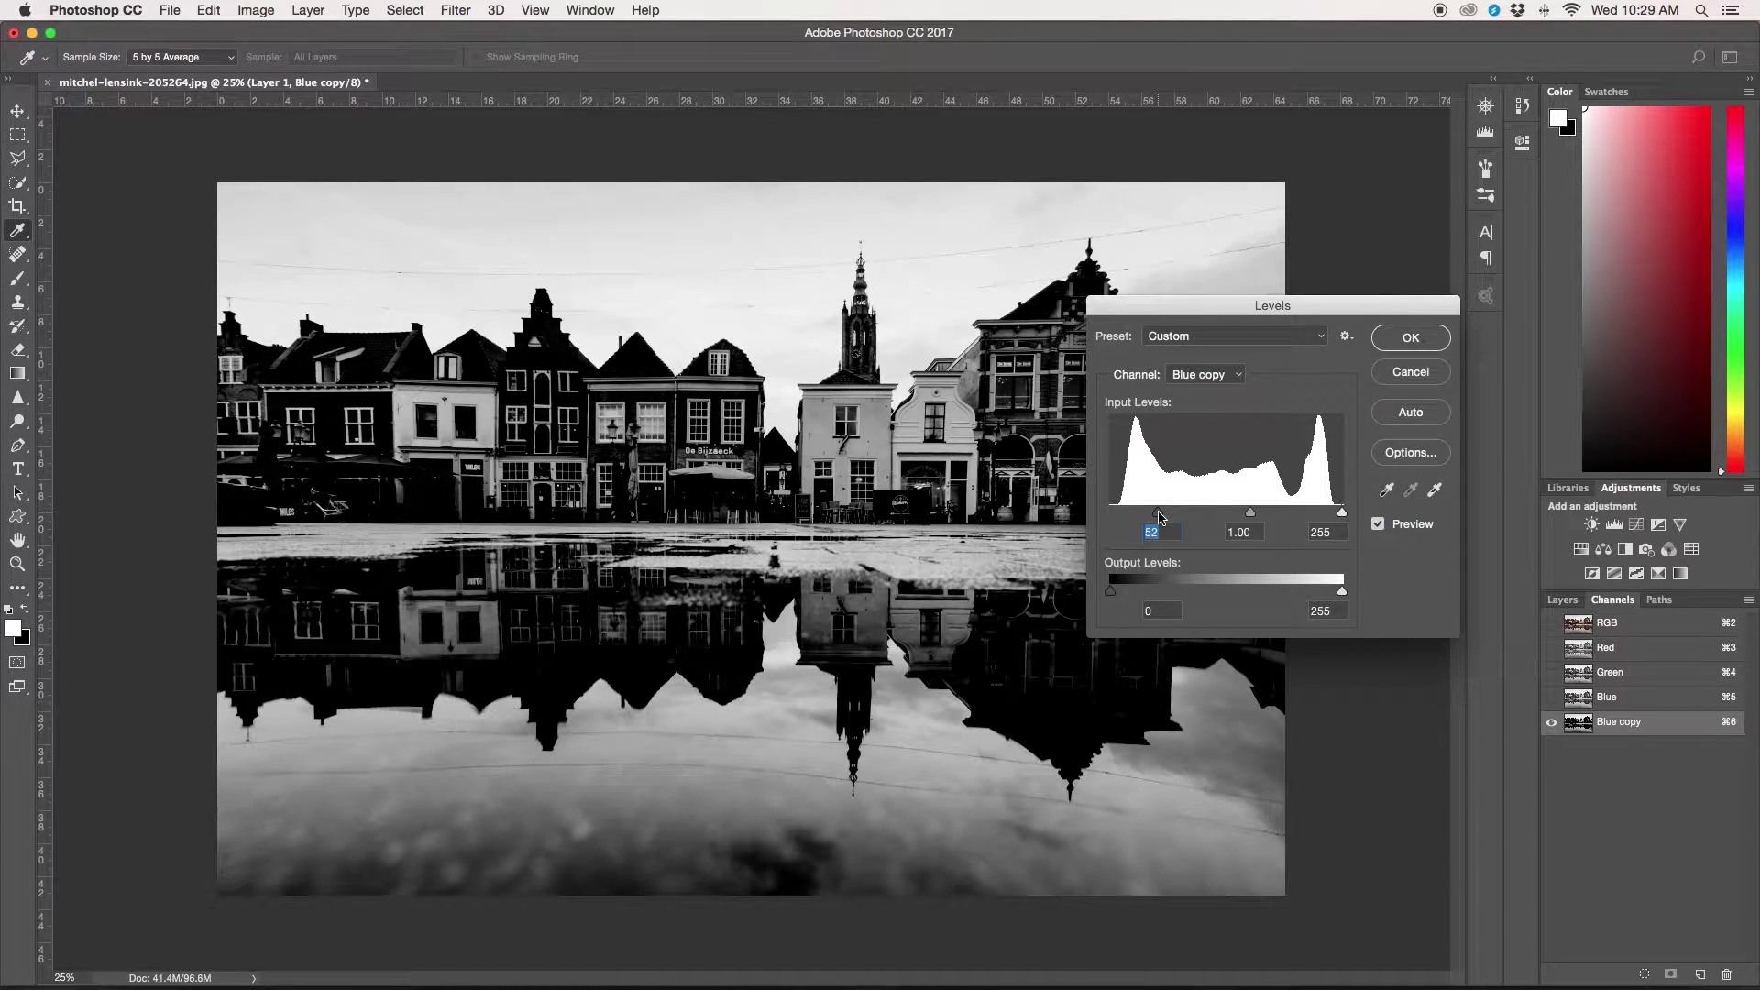
{"action": "left_click_drag", "start_coordinate": [1157, 516], "coordinate": [1195, 516]}
{"action": "scroll", "coordinate": [1027, 312], "scroll_direction": "up", "scroll_amount": 3}
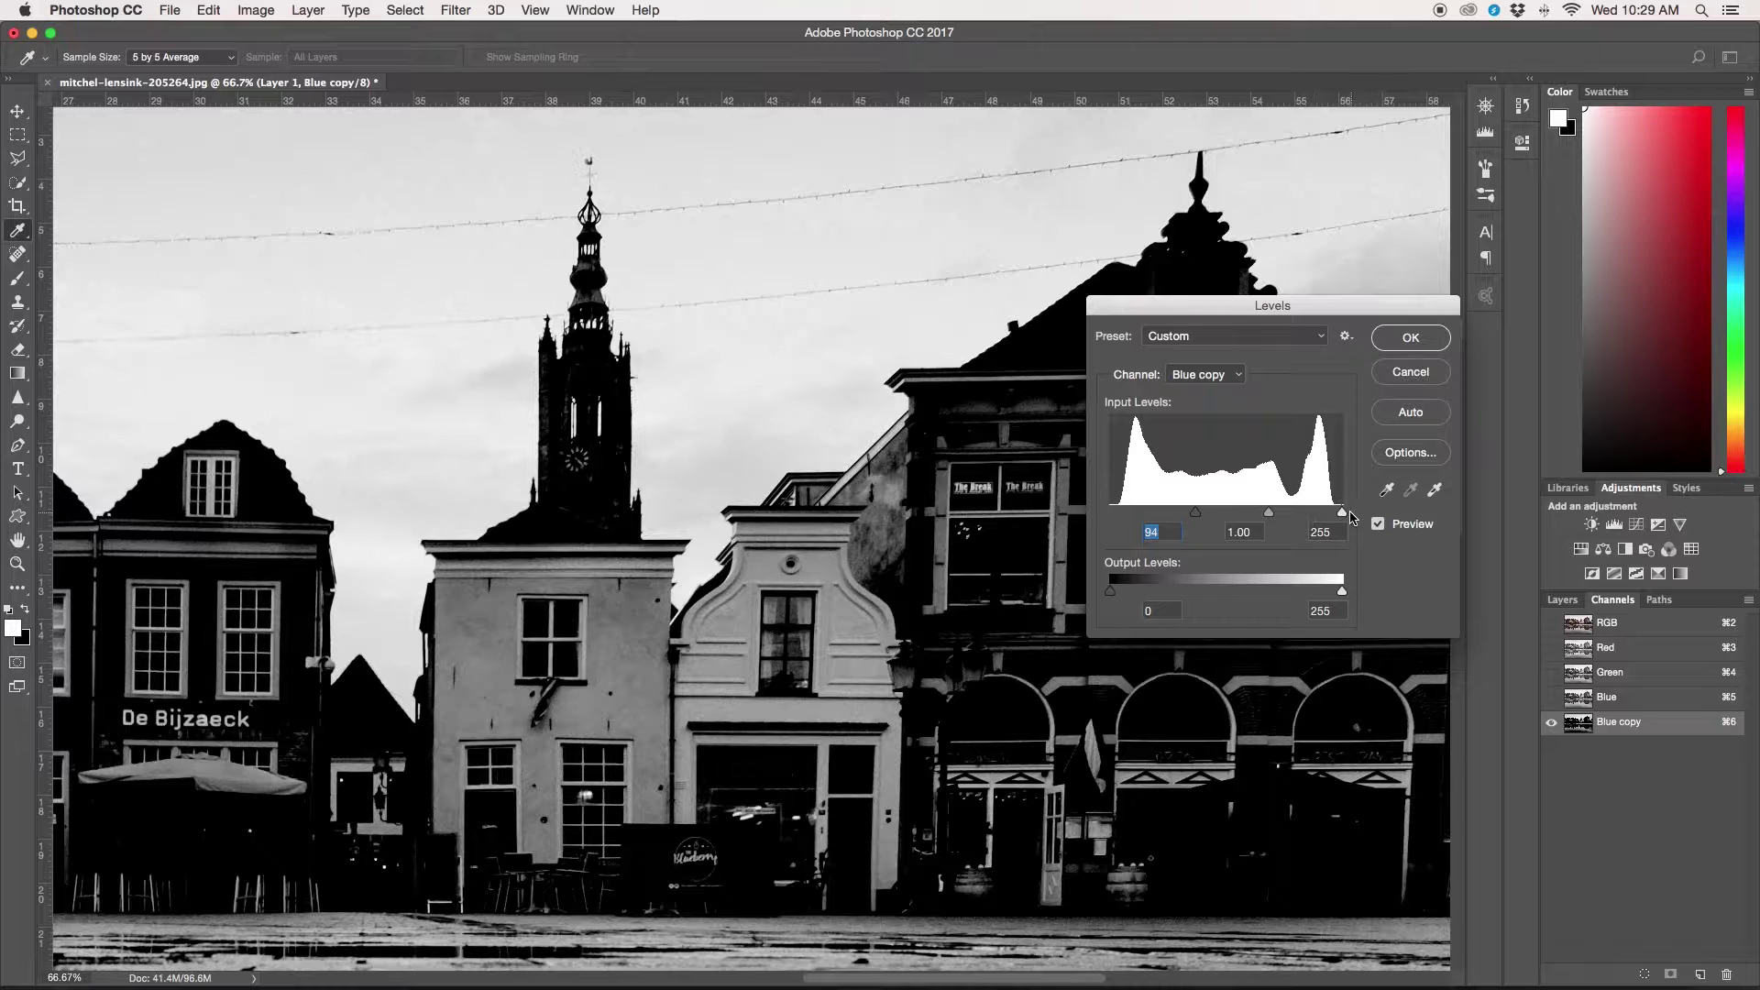
{"action": "left_click_drag", "start_coordinate": [1340, 514], "coordinate": [1316, 515]}
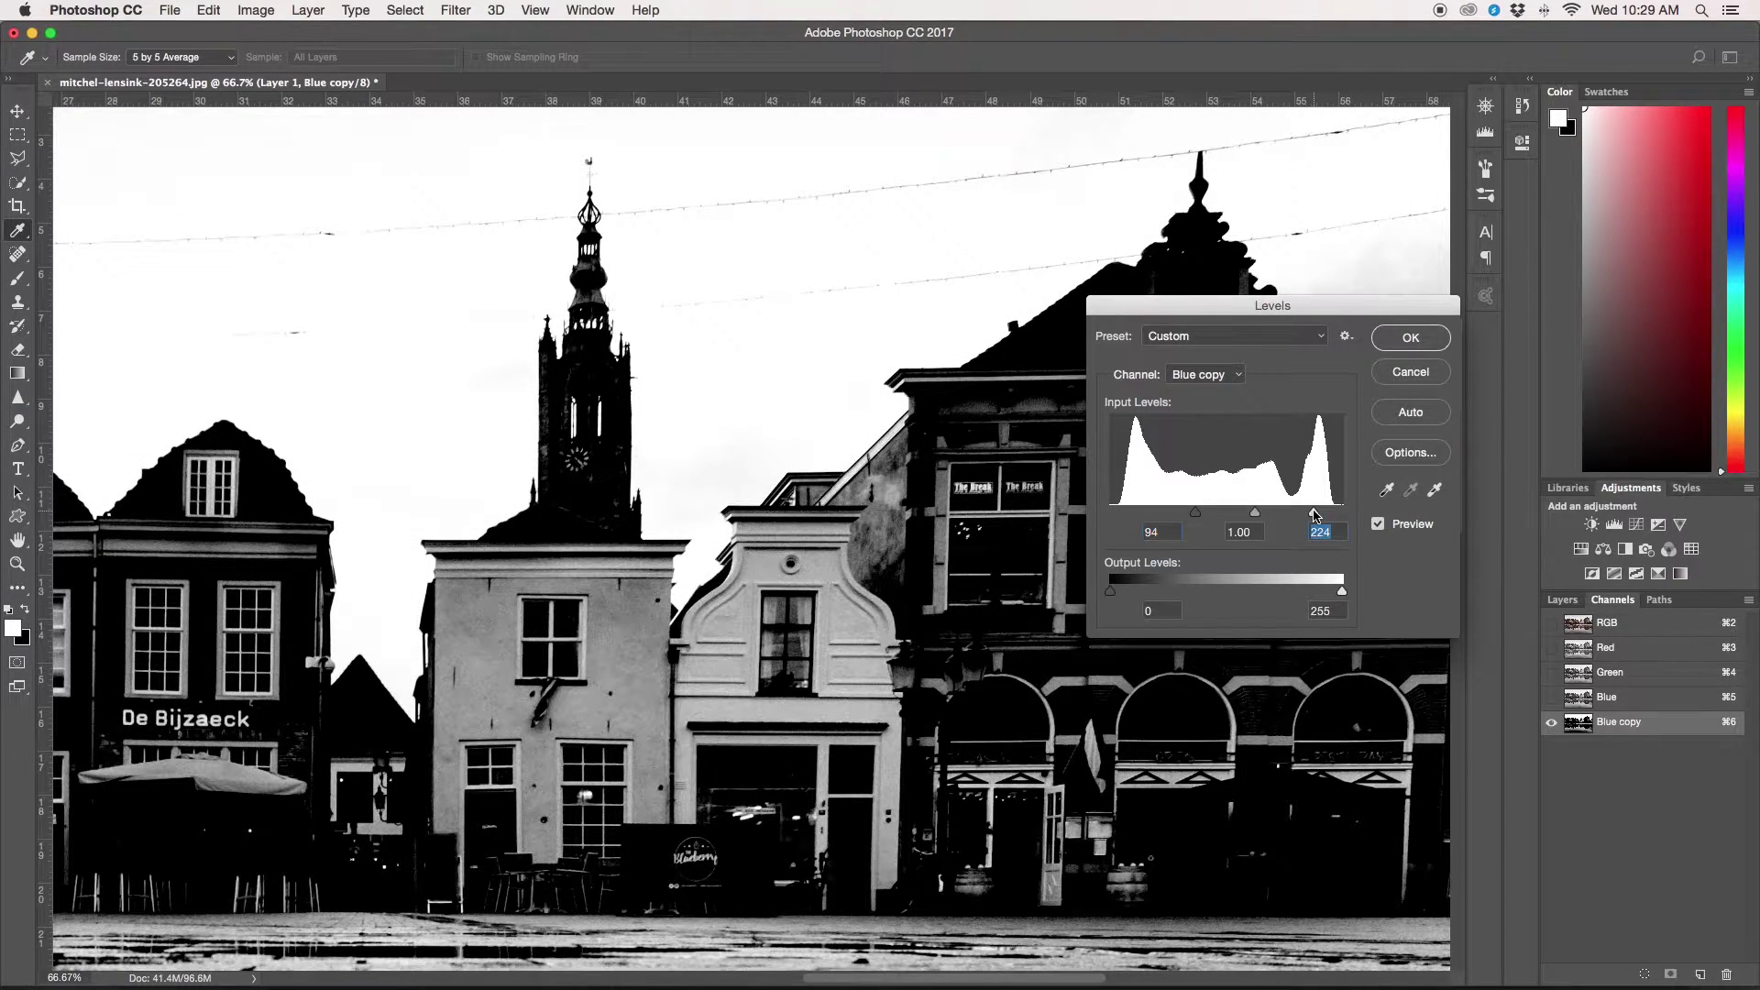
{"action": "left_click_drag", "start_coordinate": [1198, 517], "coordinate": [1201, 517]}
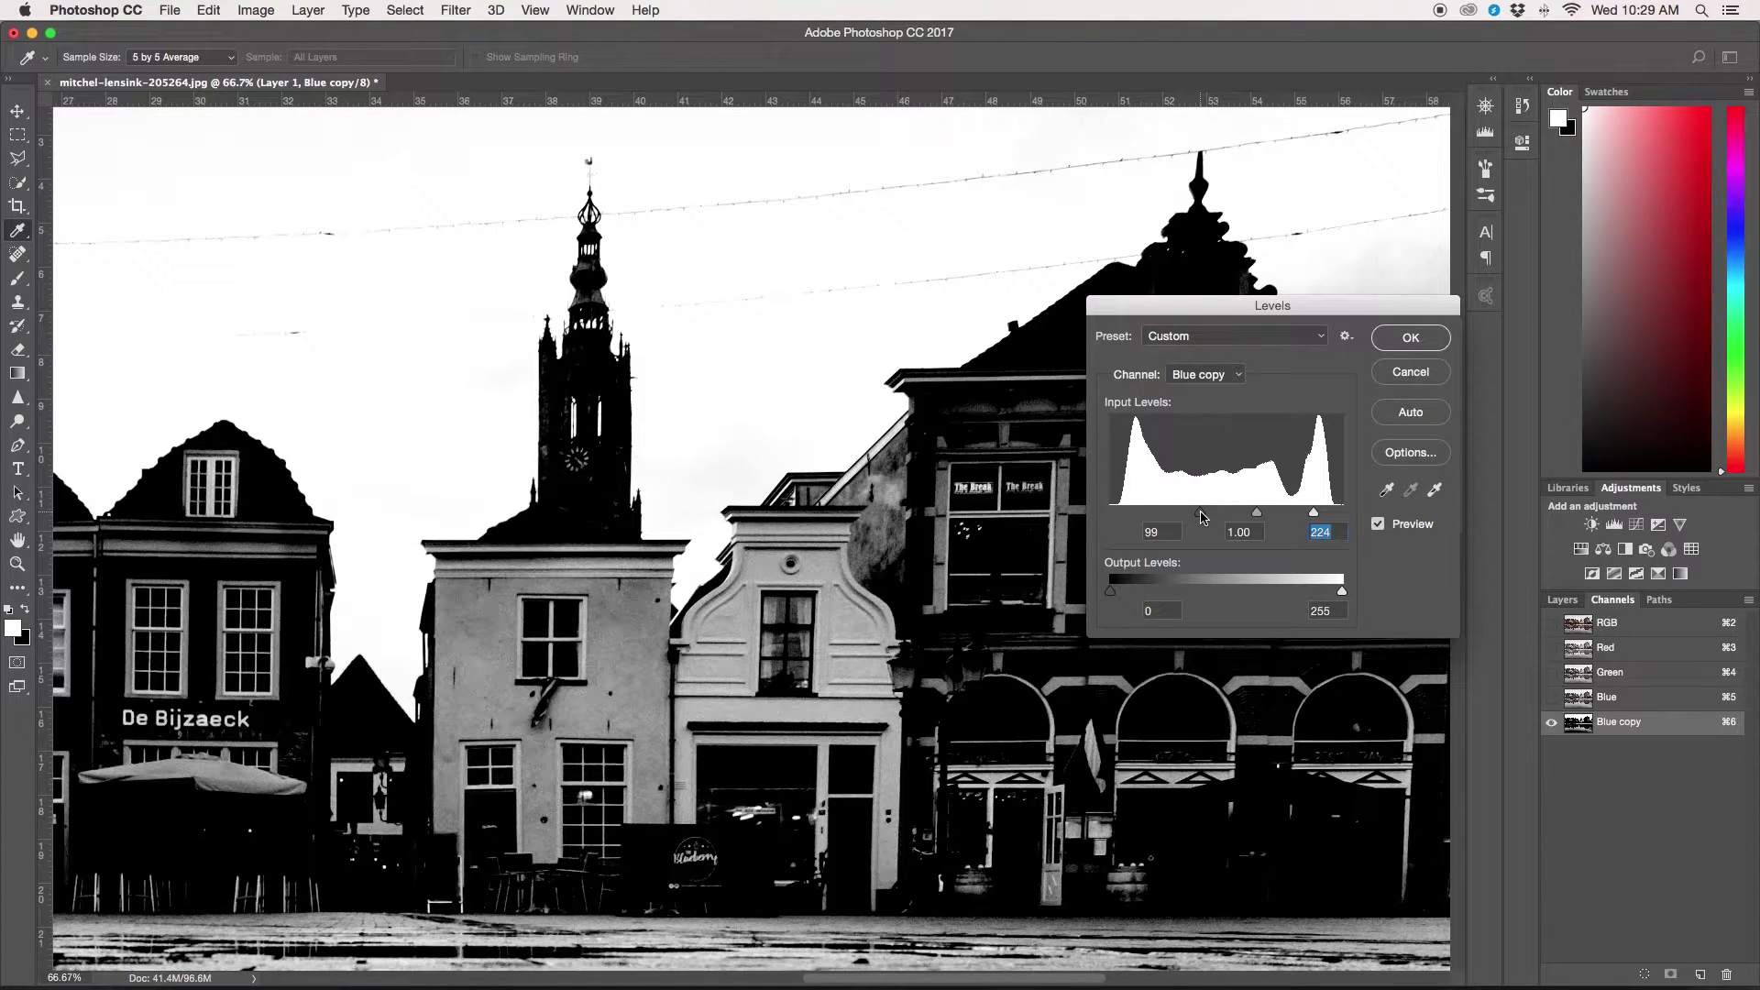
{"action": "left_click", "coordinate": [1200, 517]}
Step: Set the Levels input white point to 210 and apply the adjustment to the Blue copy channel
{"action": "key", "text": "super+minus"}
{"action": "key", "text": "super+minus"}
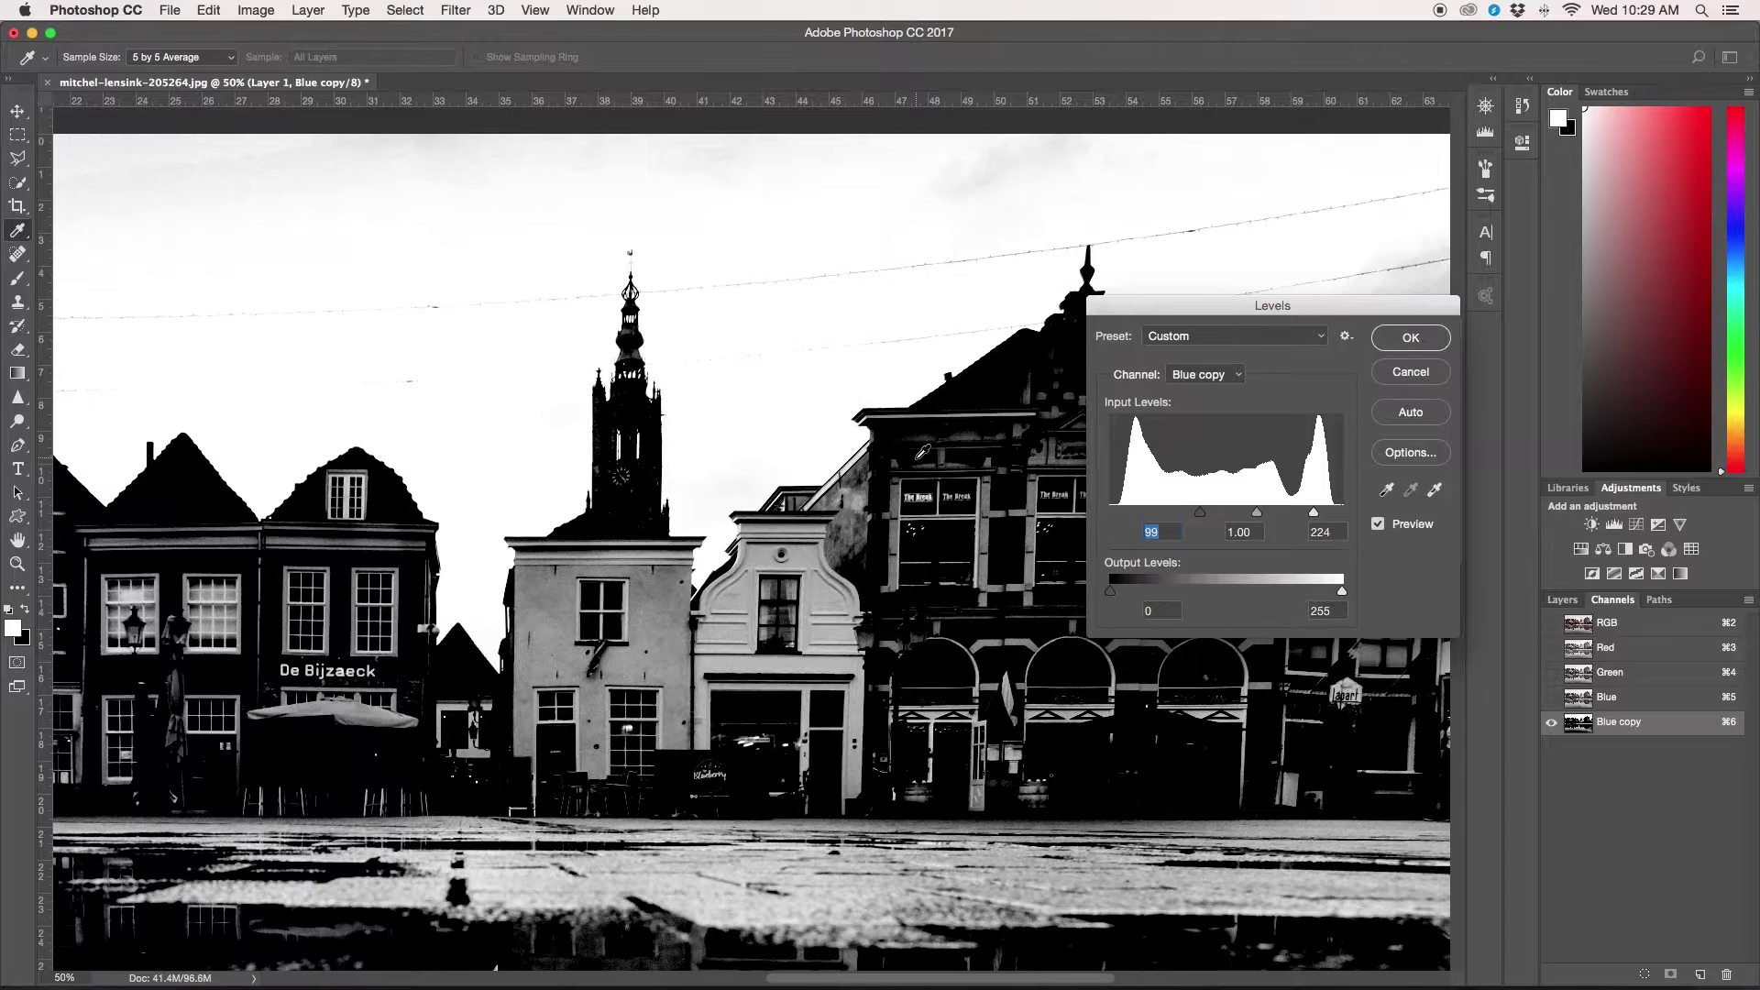
{"action": "key", "text": "super+minus"}
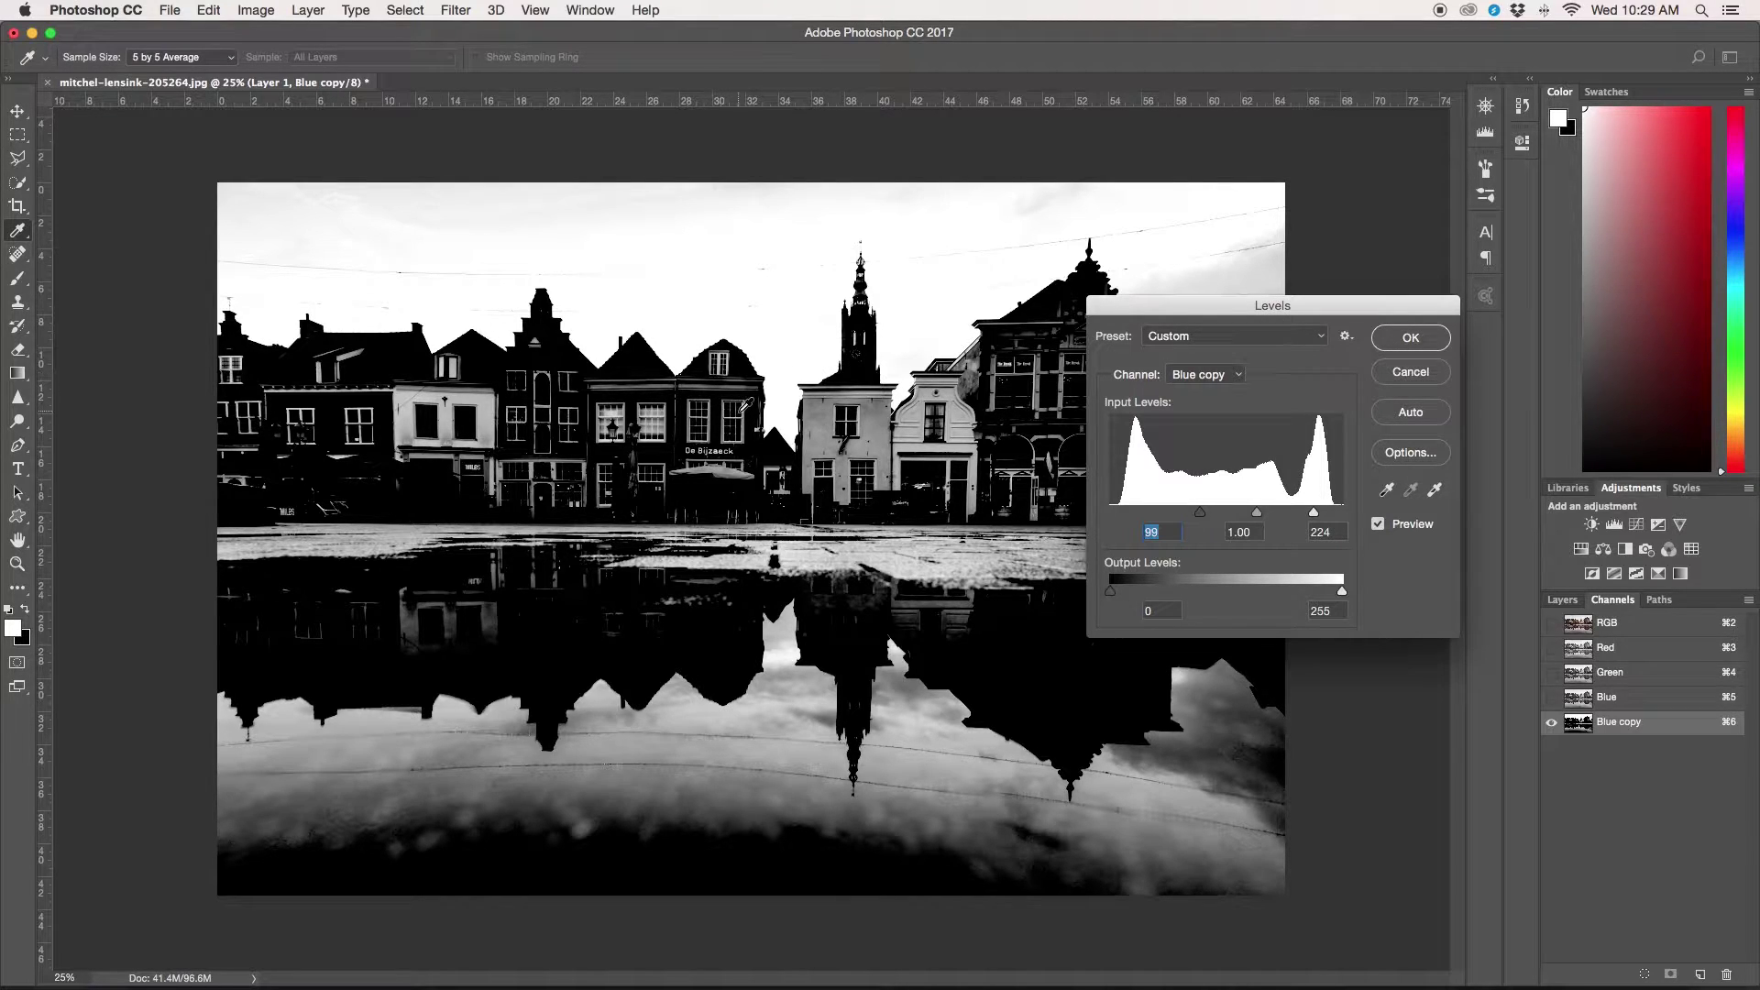
{"action": "key", "text": "Tab"}
{"action": "key", "text": "Tab"}
{"action": "type", "text": "210"}
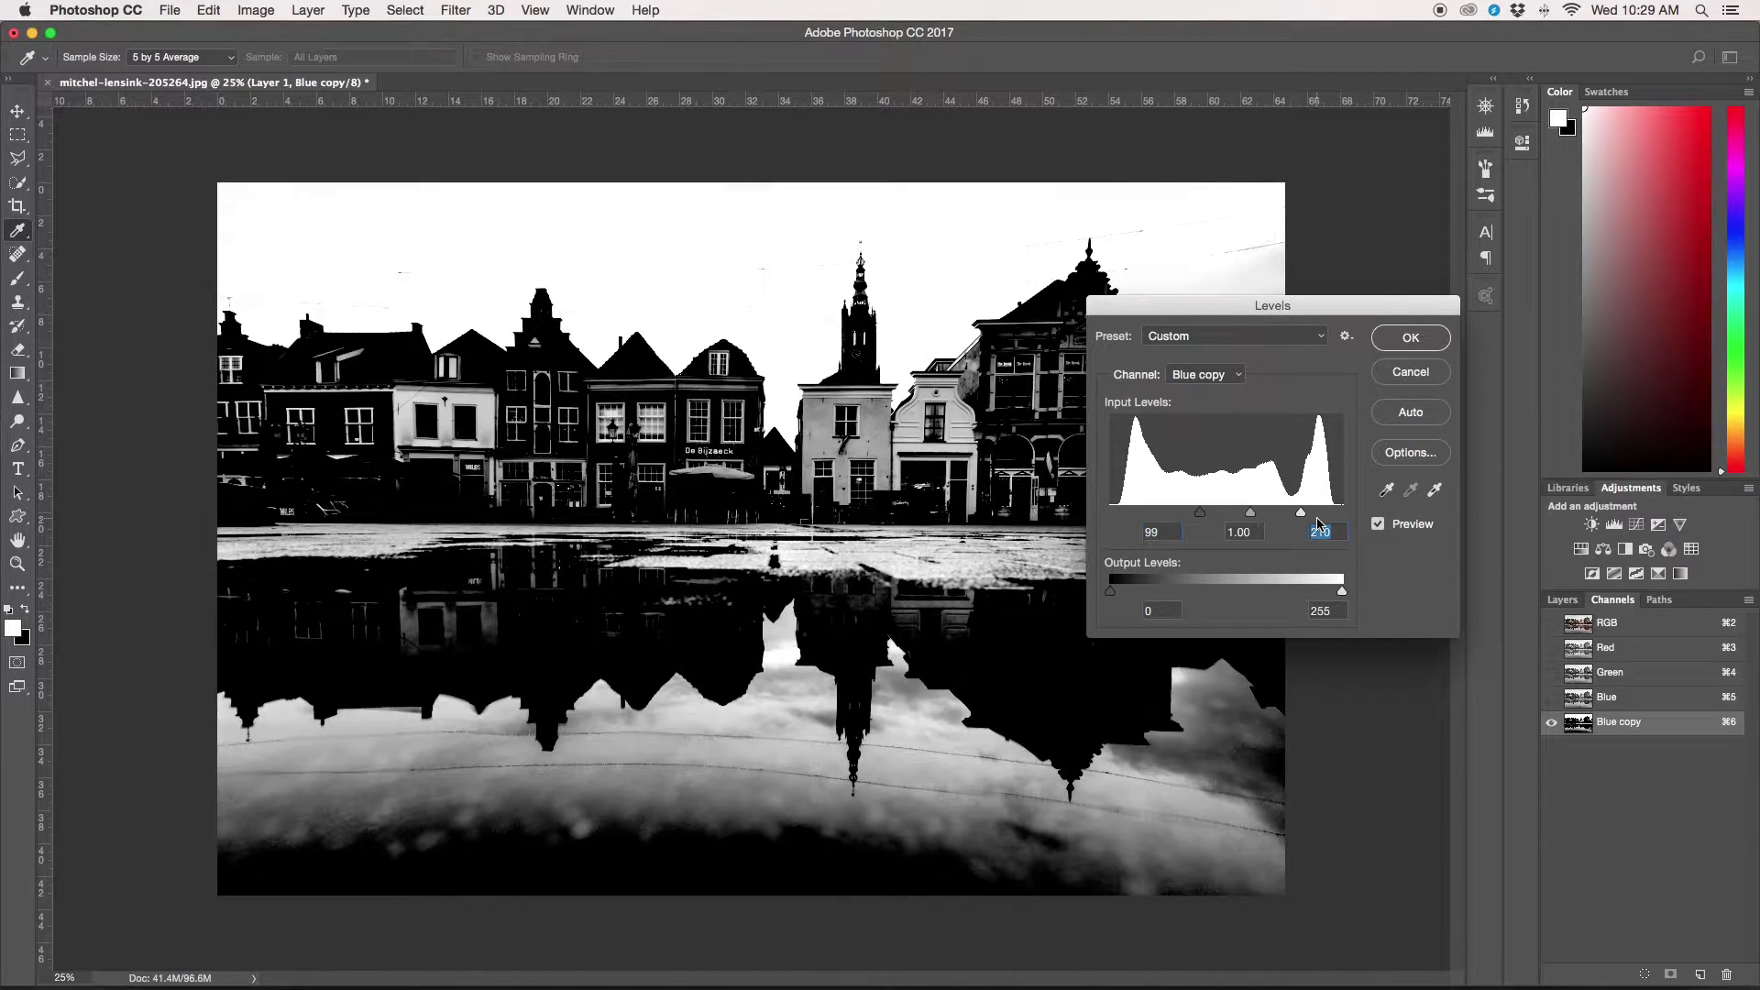
{"action": "left_click", "coordinate": [1416, 340]}
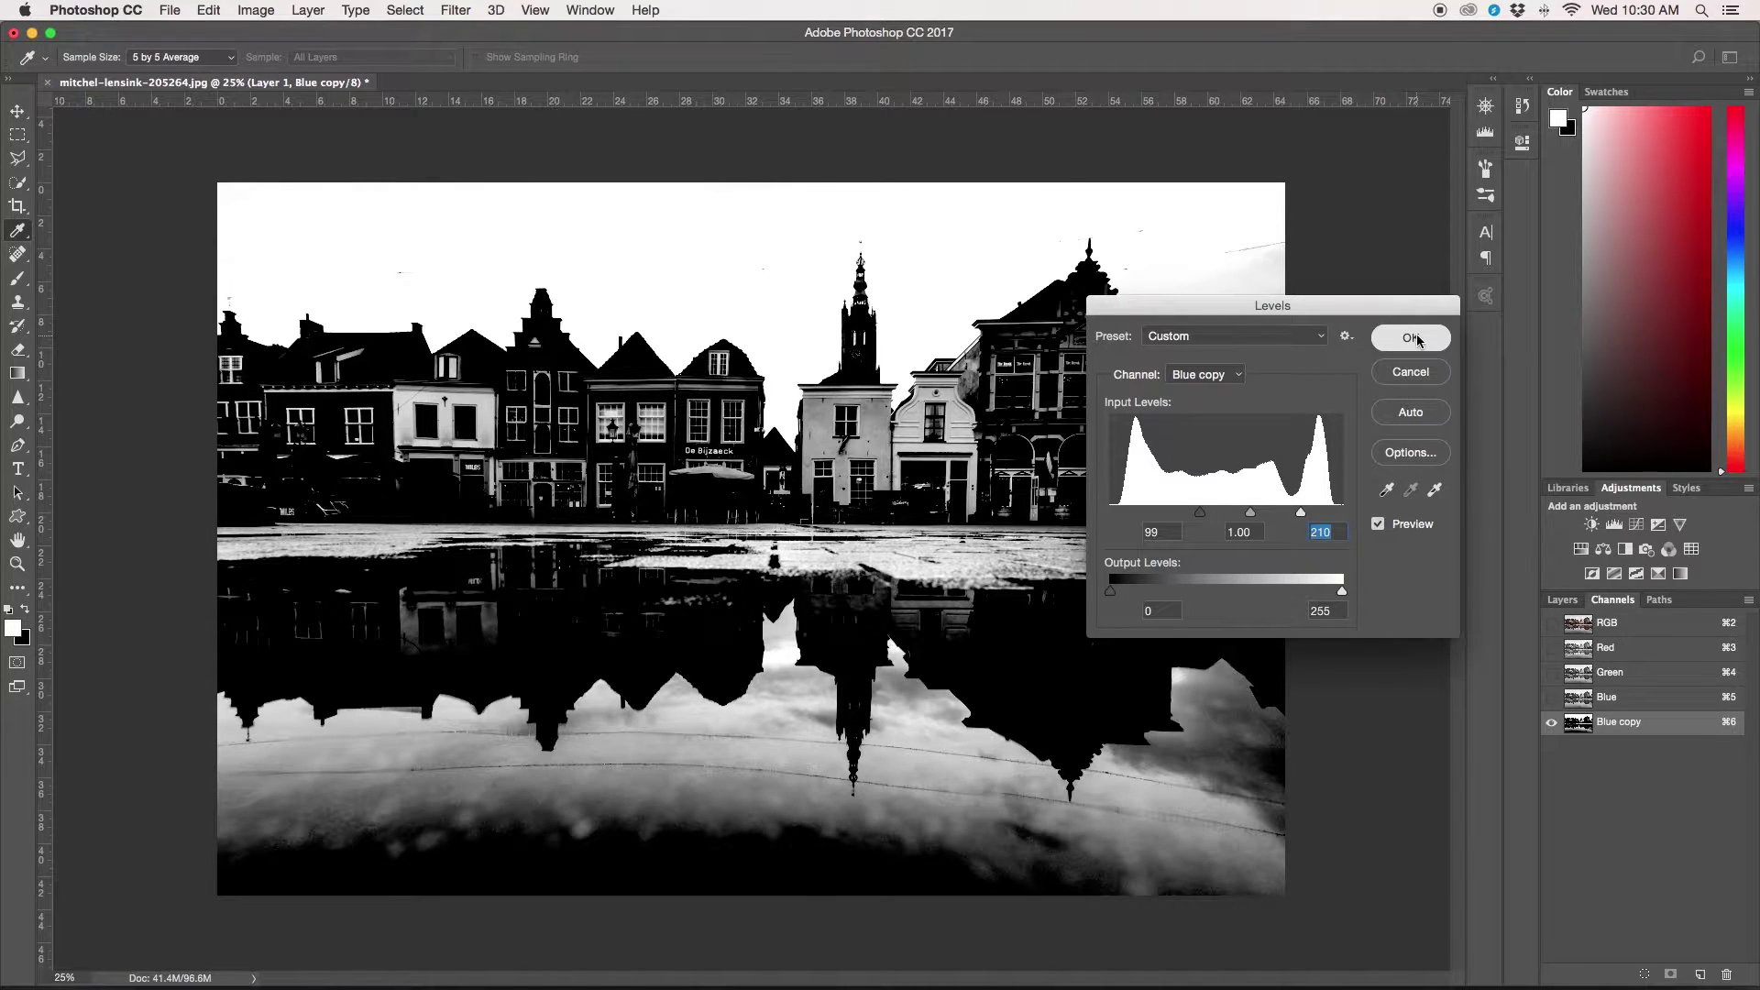
{"action": "key", "text": "v"}
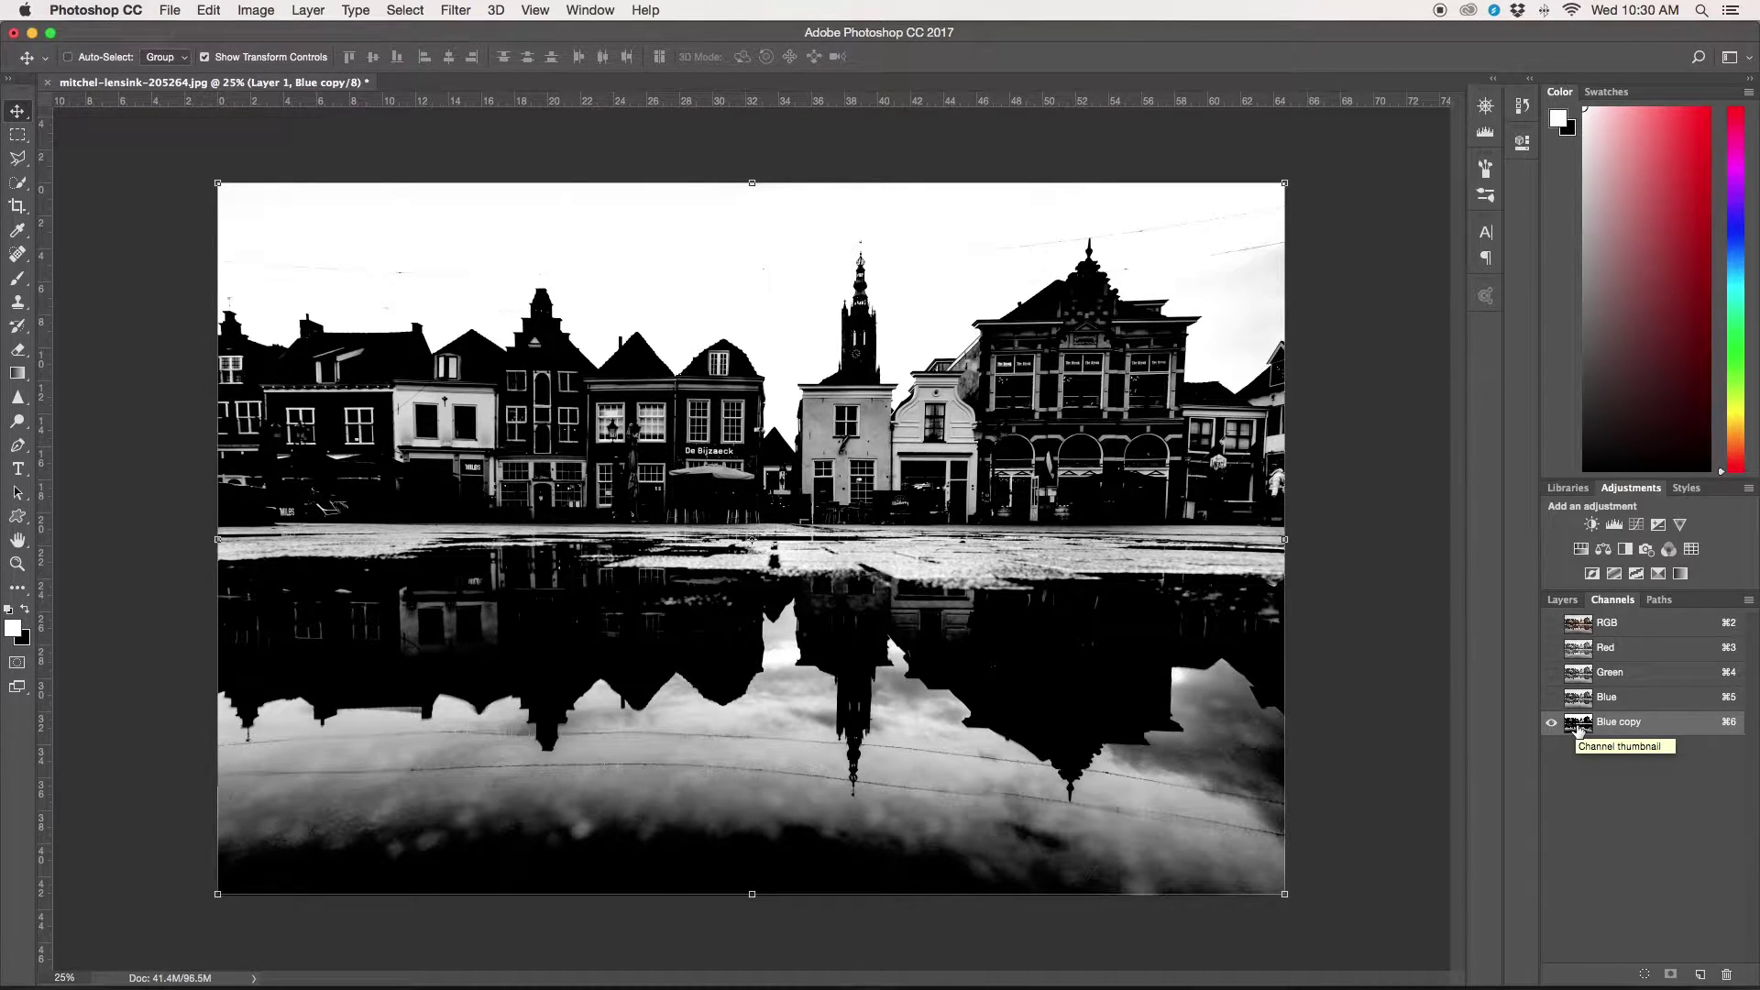
Step: Load the Blue copy channel as a selection and add it as a layer mask on Layer 1
{"action": "key", "text": "super"}
{"action": "left_click", "coordinate": [1580, 727], "text": "super"}
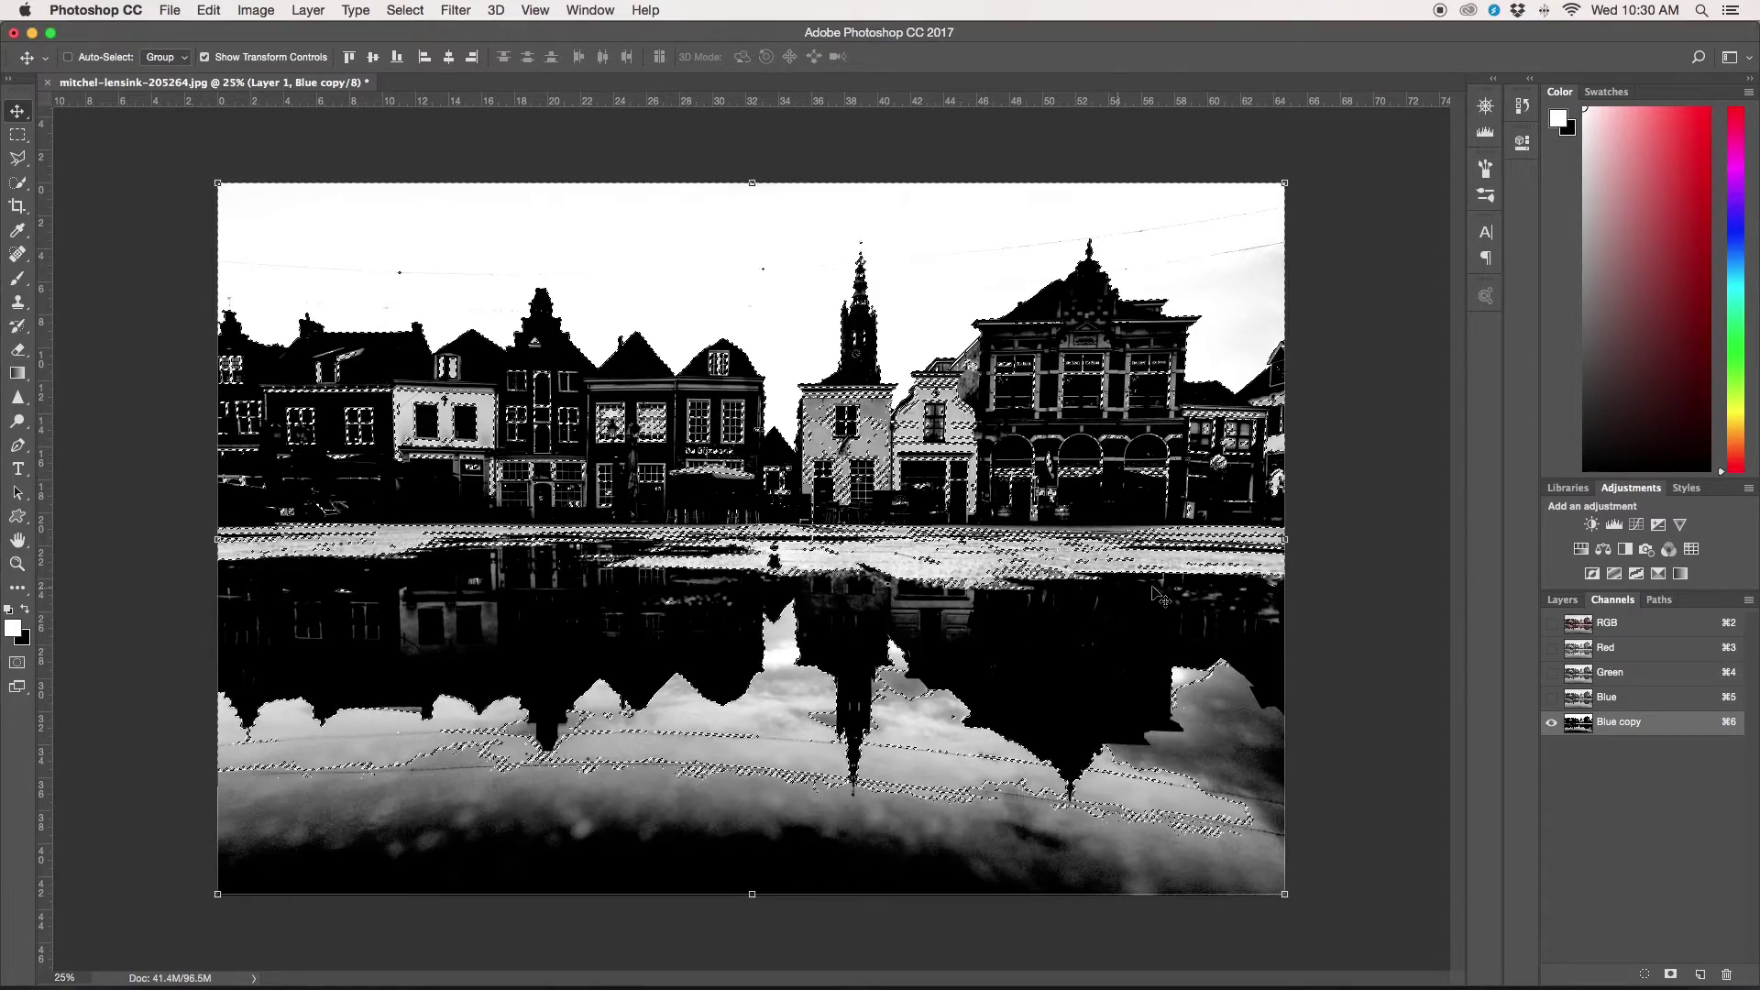
{"action": "left_click", "coordinate": [1569, 603]}
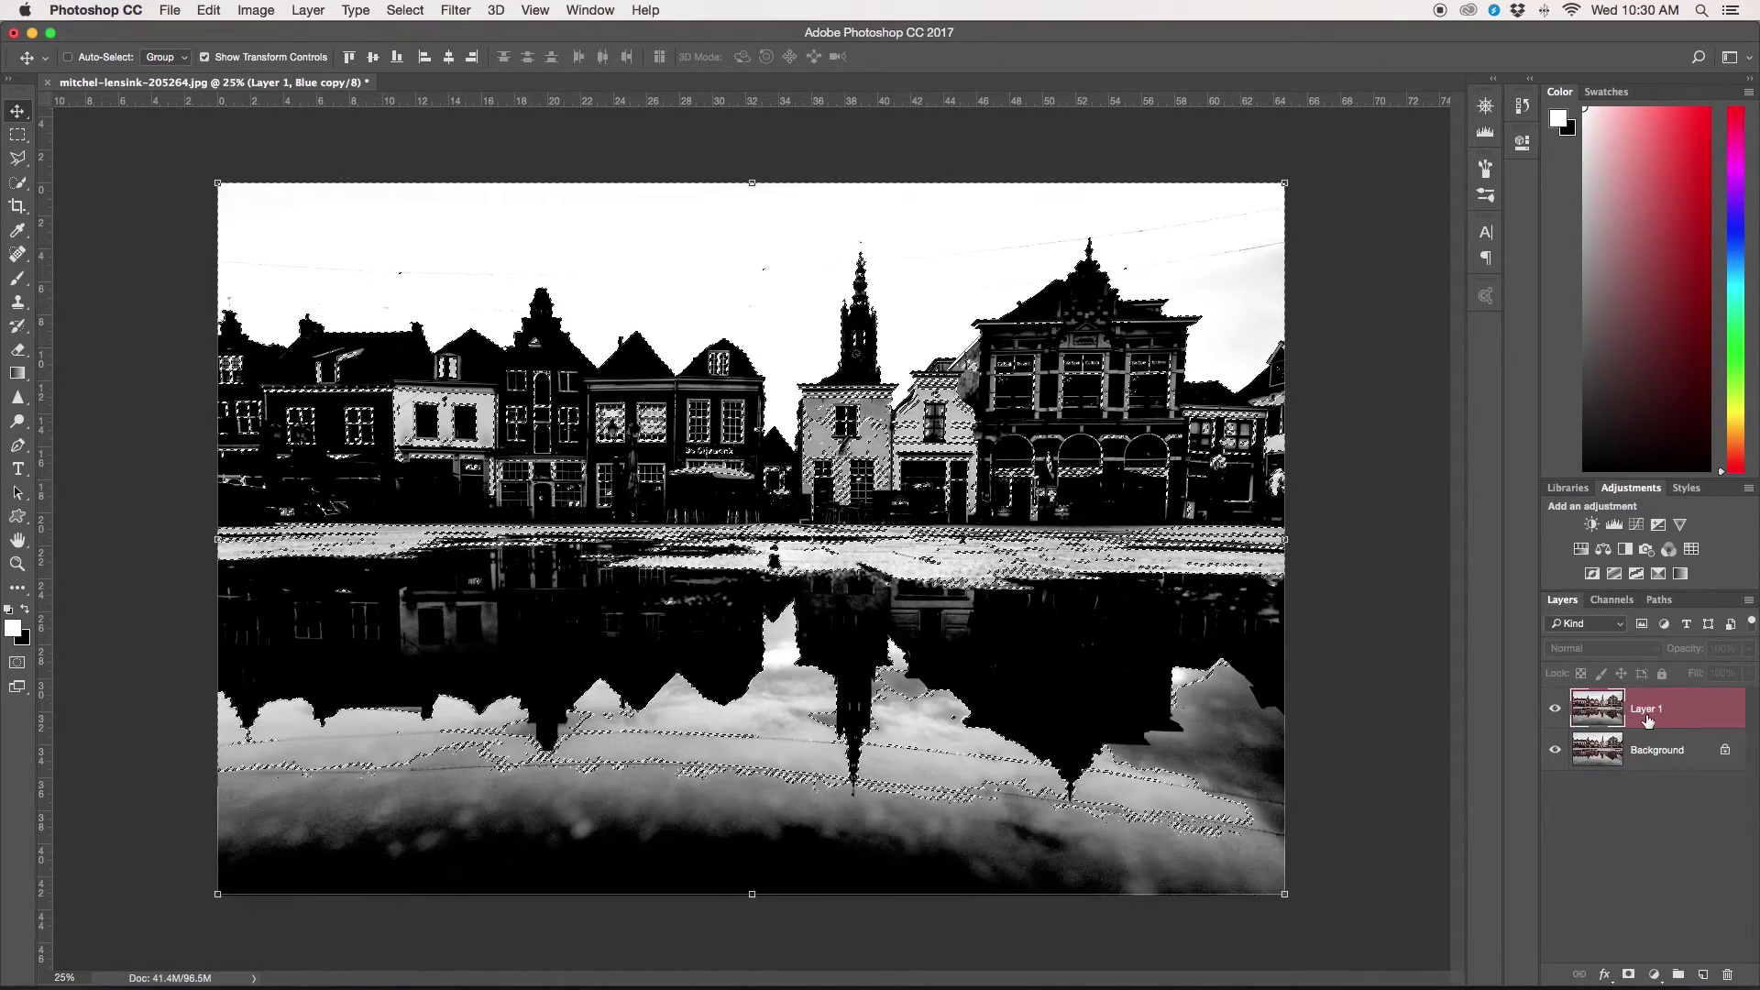
{"action": "left_click", "coordinate": [1628, 975]}
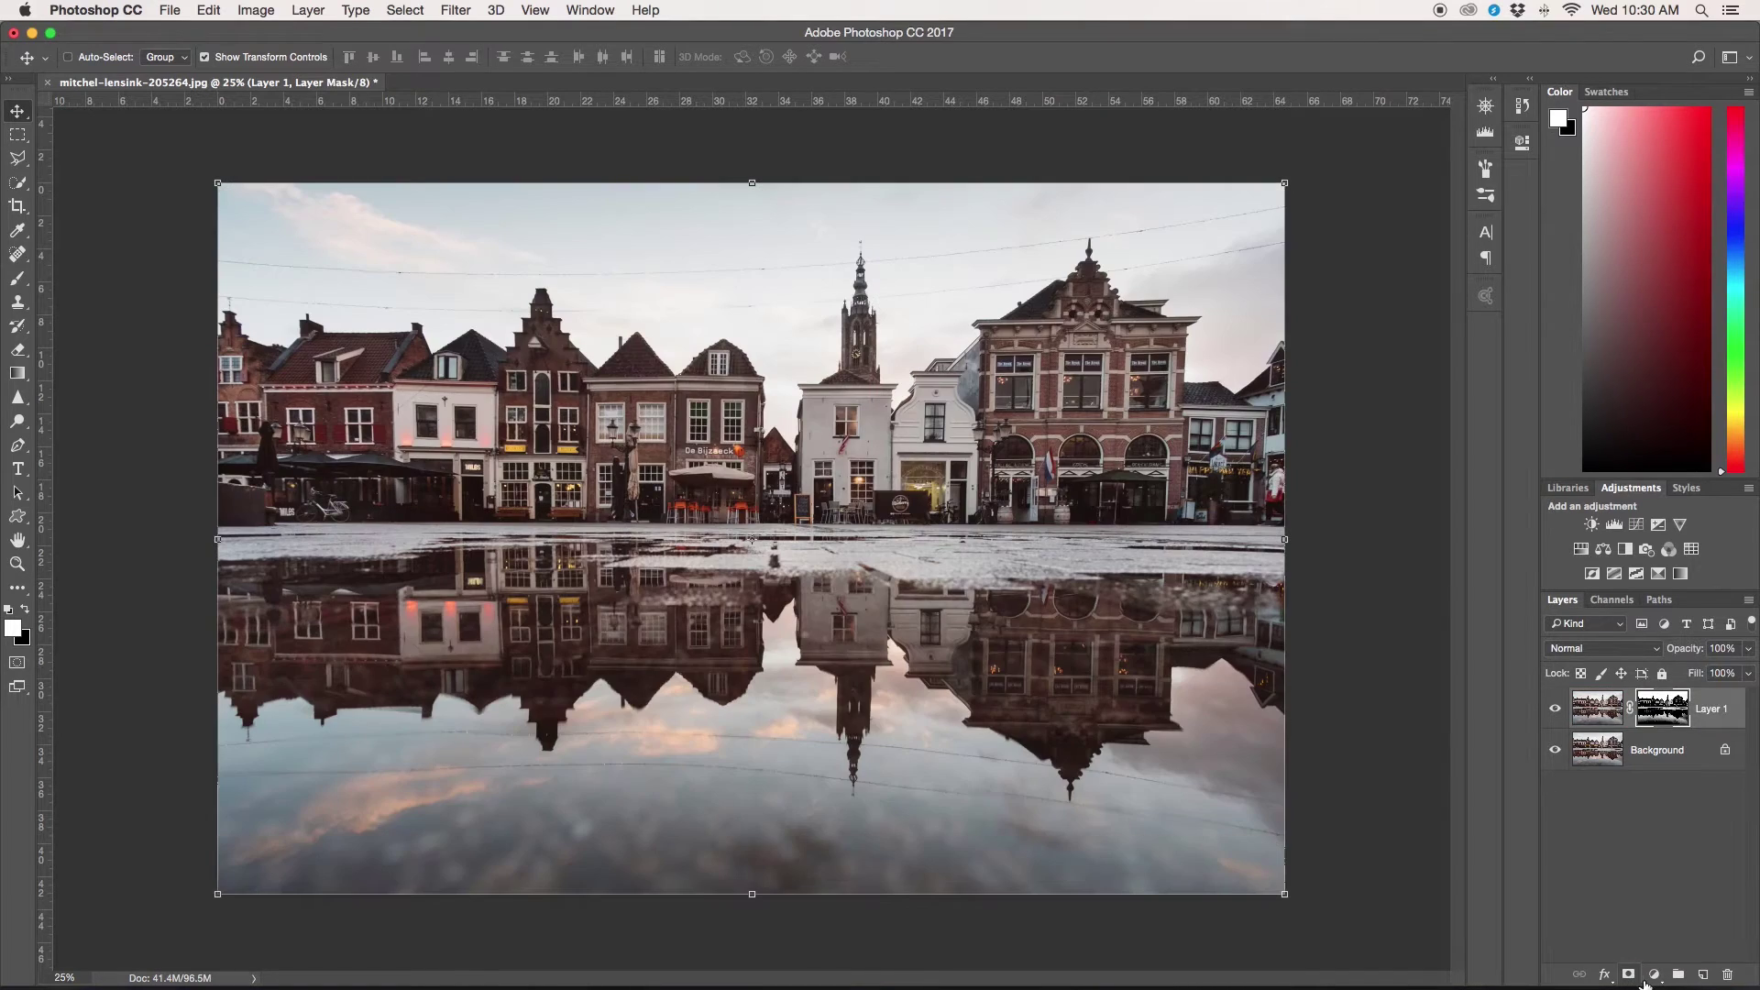
Step: With the Background layer hidden, invert Layer 1's mask and display the mask on the canvas
{"action": "left_click", "coordinate": [1554, 750]}
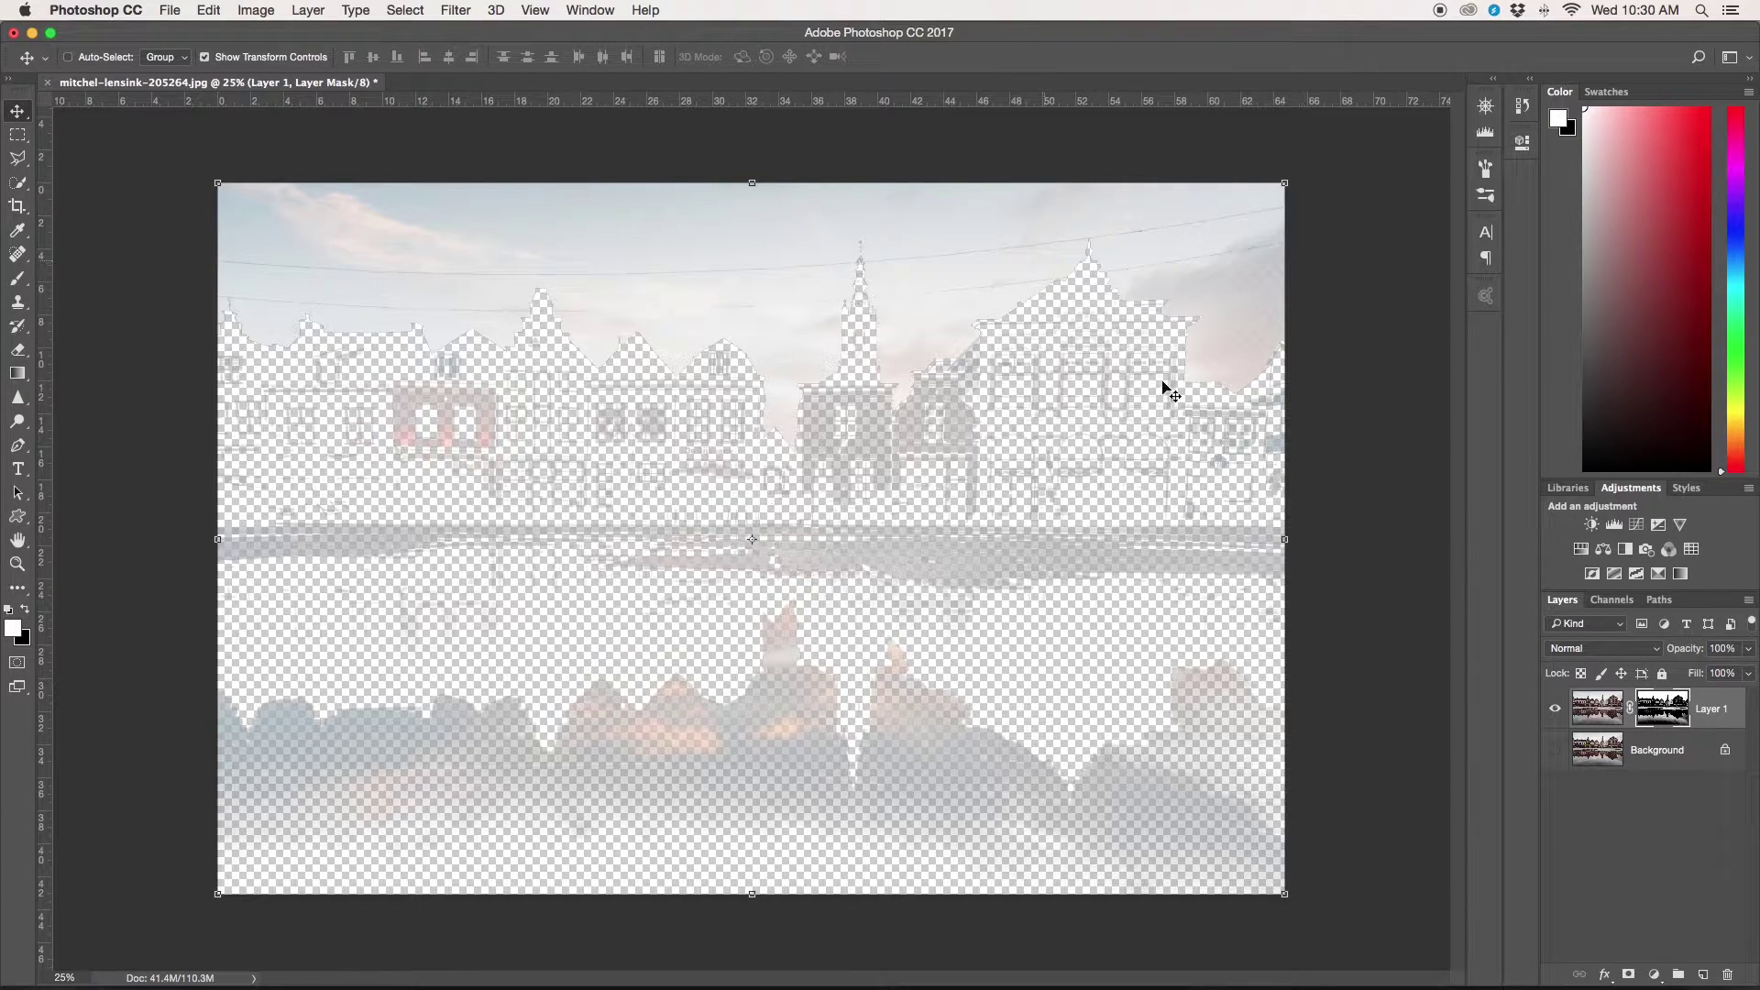
{"action": "left_click", "coordinate": [1650, 716]}
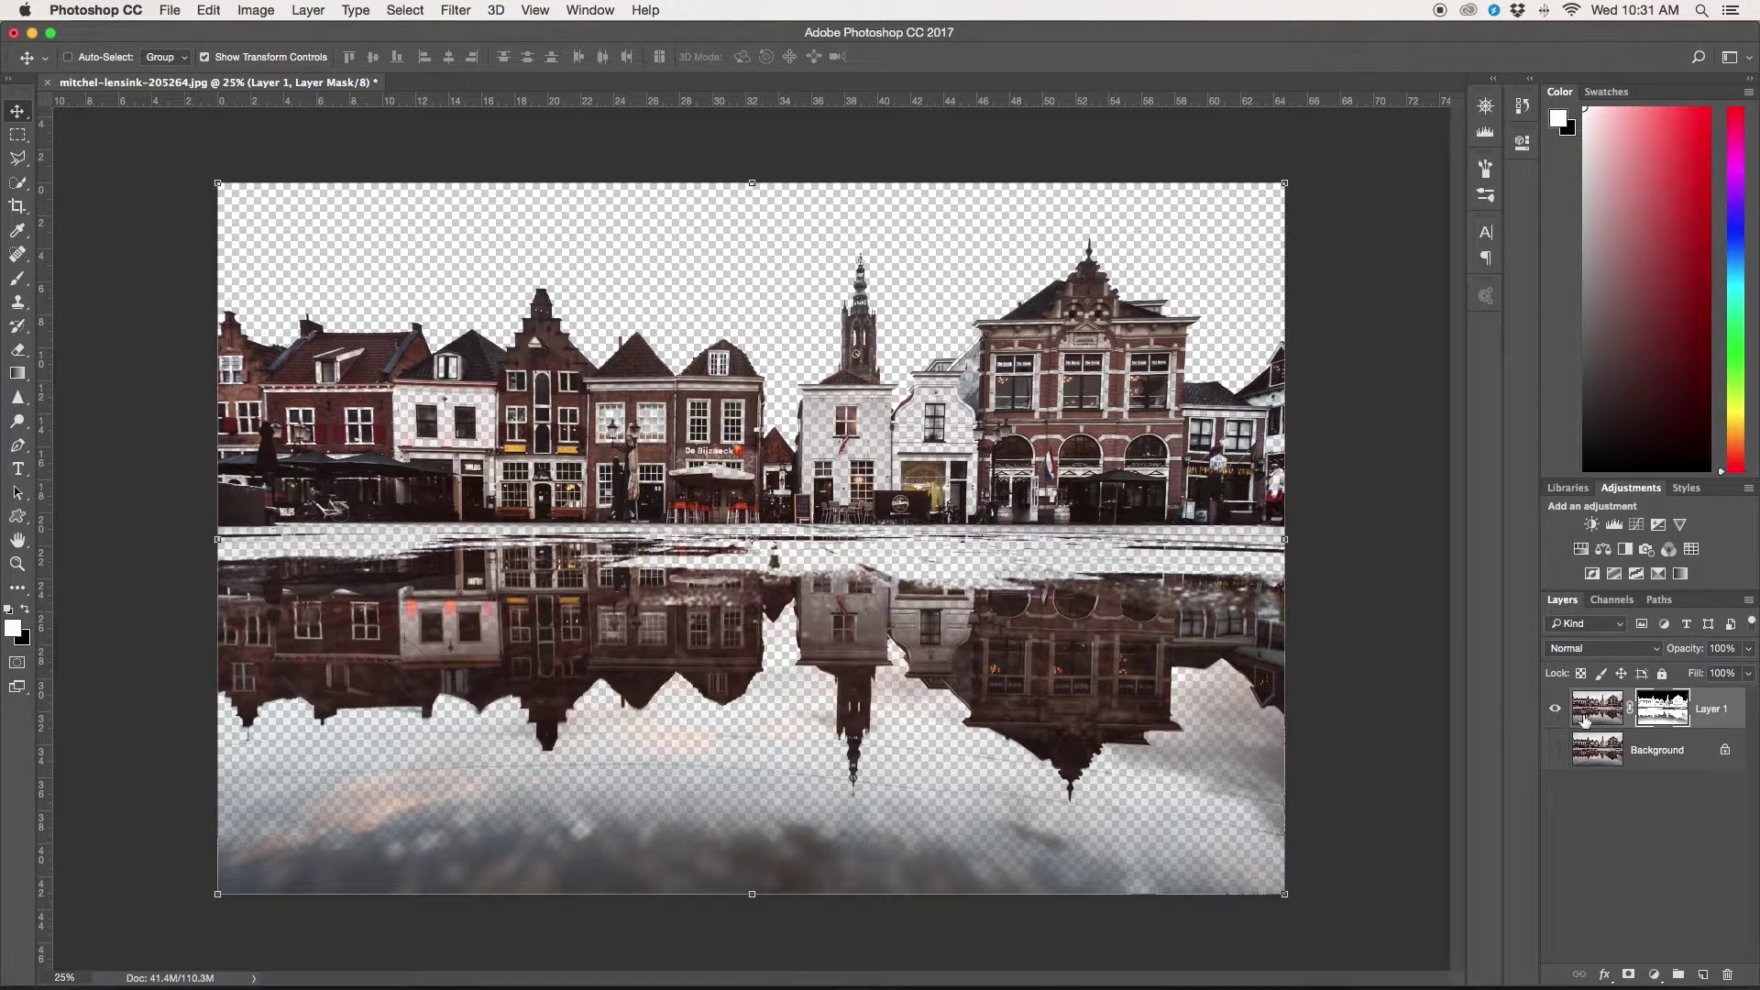
{"action": "left_click", "coordinate": [1662, 717], "text": "alt"}
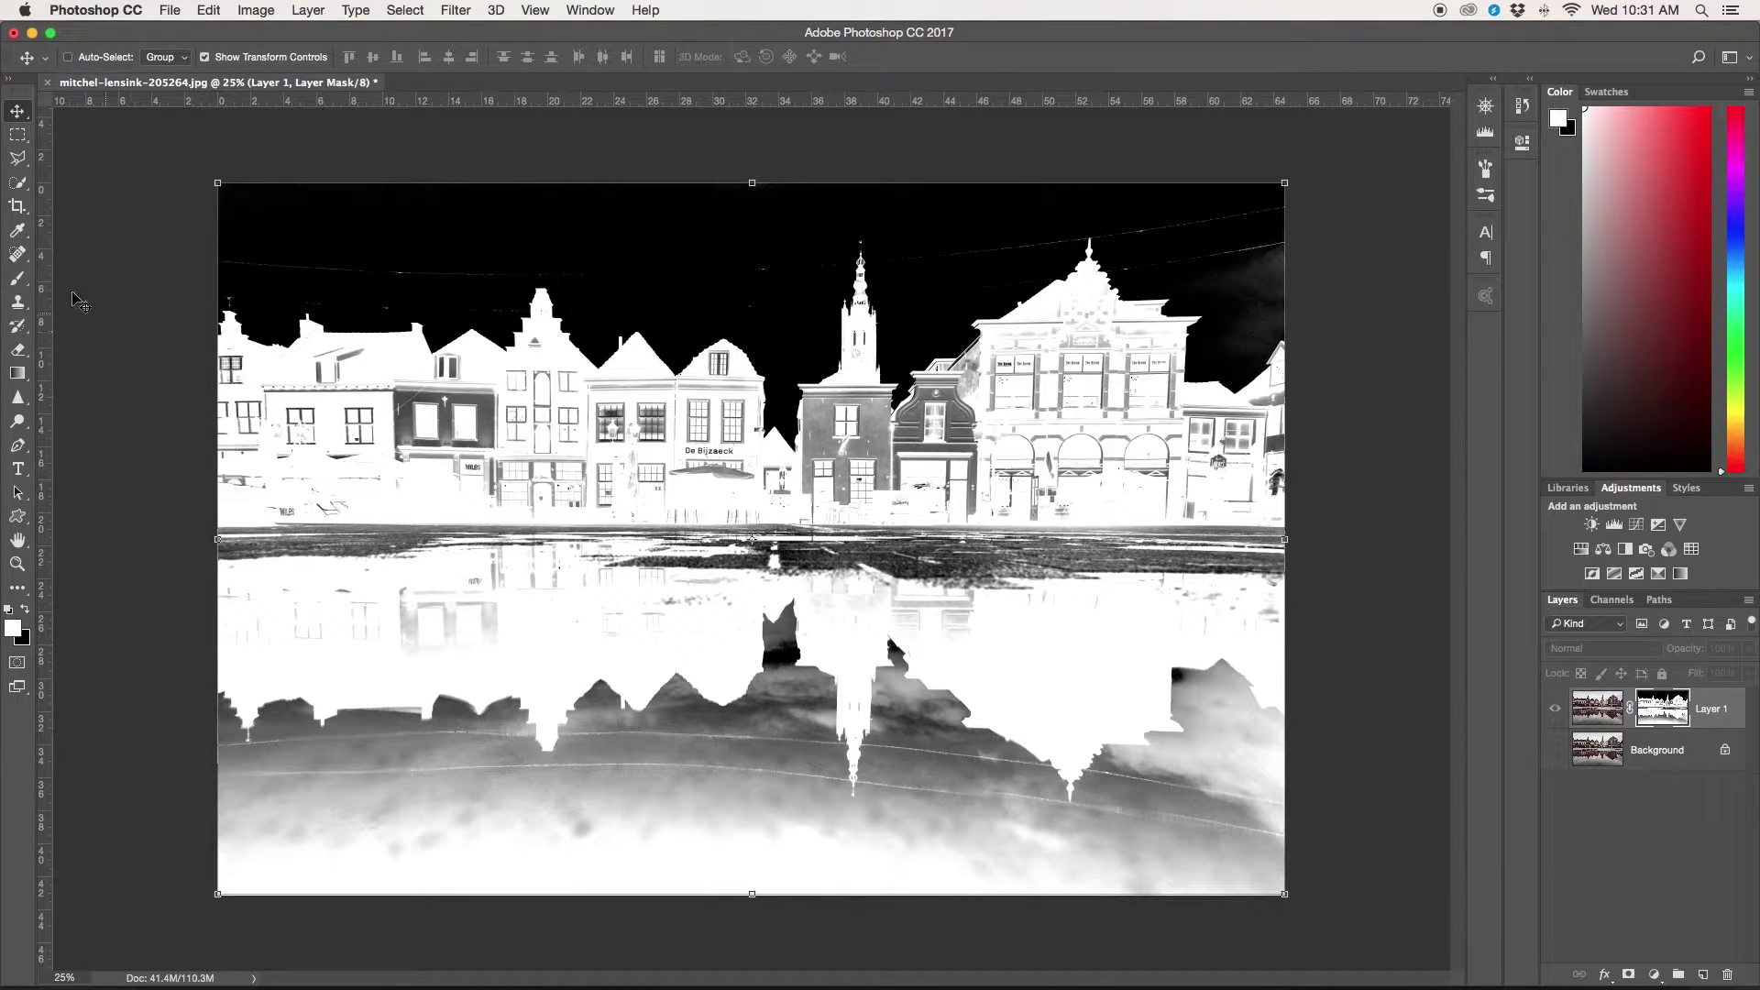
Step: Paint the pavement strip between the buildings and their reflections white on the mask, using a large brush of about 500 px
{"action": "left_click", "coordinate": [18, 278]}
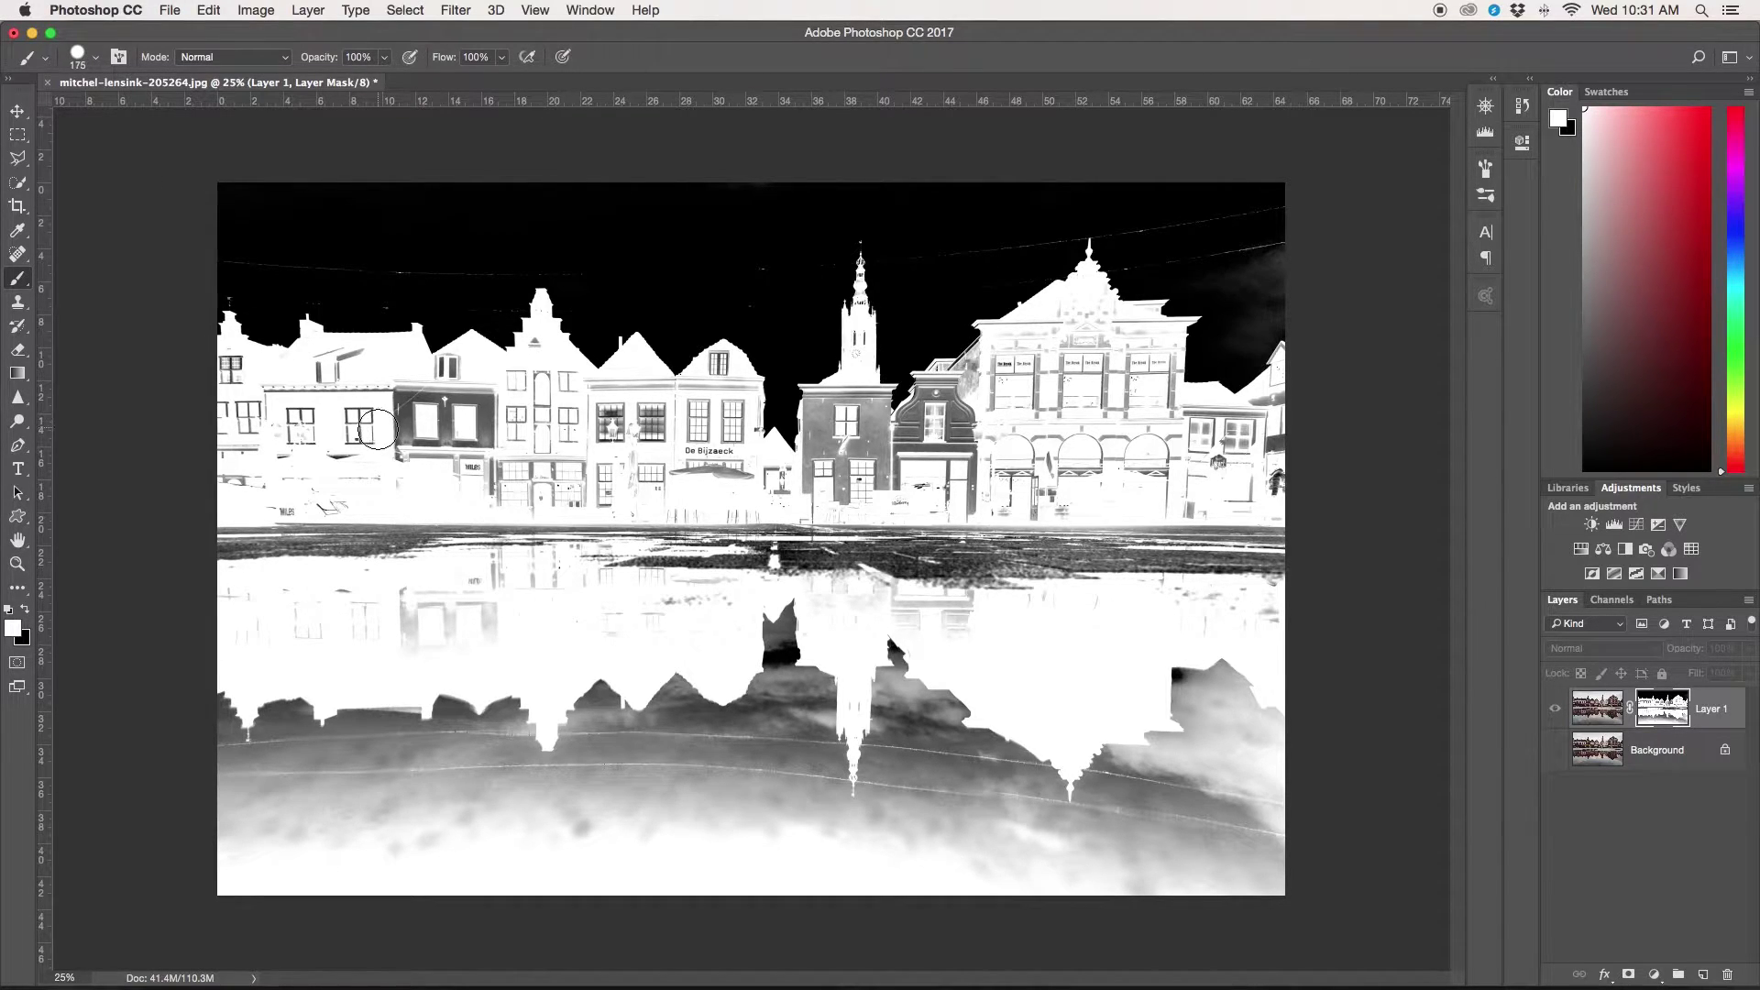
{"action": "key", "text": "bracketright"}
{"action": "key", "text": "bracketright"}
{"action": "key", "text": "bracketright"}
{"action": "key", "text": "bracketright"}
{"action": "key", "text": "bracketright"}
{"action": "key", "text": "bracketright"}
{"action": "key", "text": "bracketright"}
{"action": "key", "text": "bracketright"}
{"action": "mouse_move", "coordinate": [928, 582]}
{"action": "left_mouse_down"}
{"action": "mouse_move", "coordinate": [1129, 554]}
{"action": "mouse_move", "coordinate": [1261, 567]}
{"action": "left_mouse_up"}
{"action": "key", "text": "bracketleft"}
{"action": "key", "text": "bracketleft"}
{"action": "key", "text": "bracketleft"}
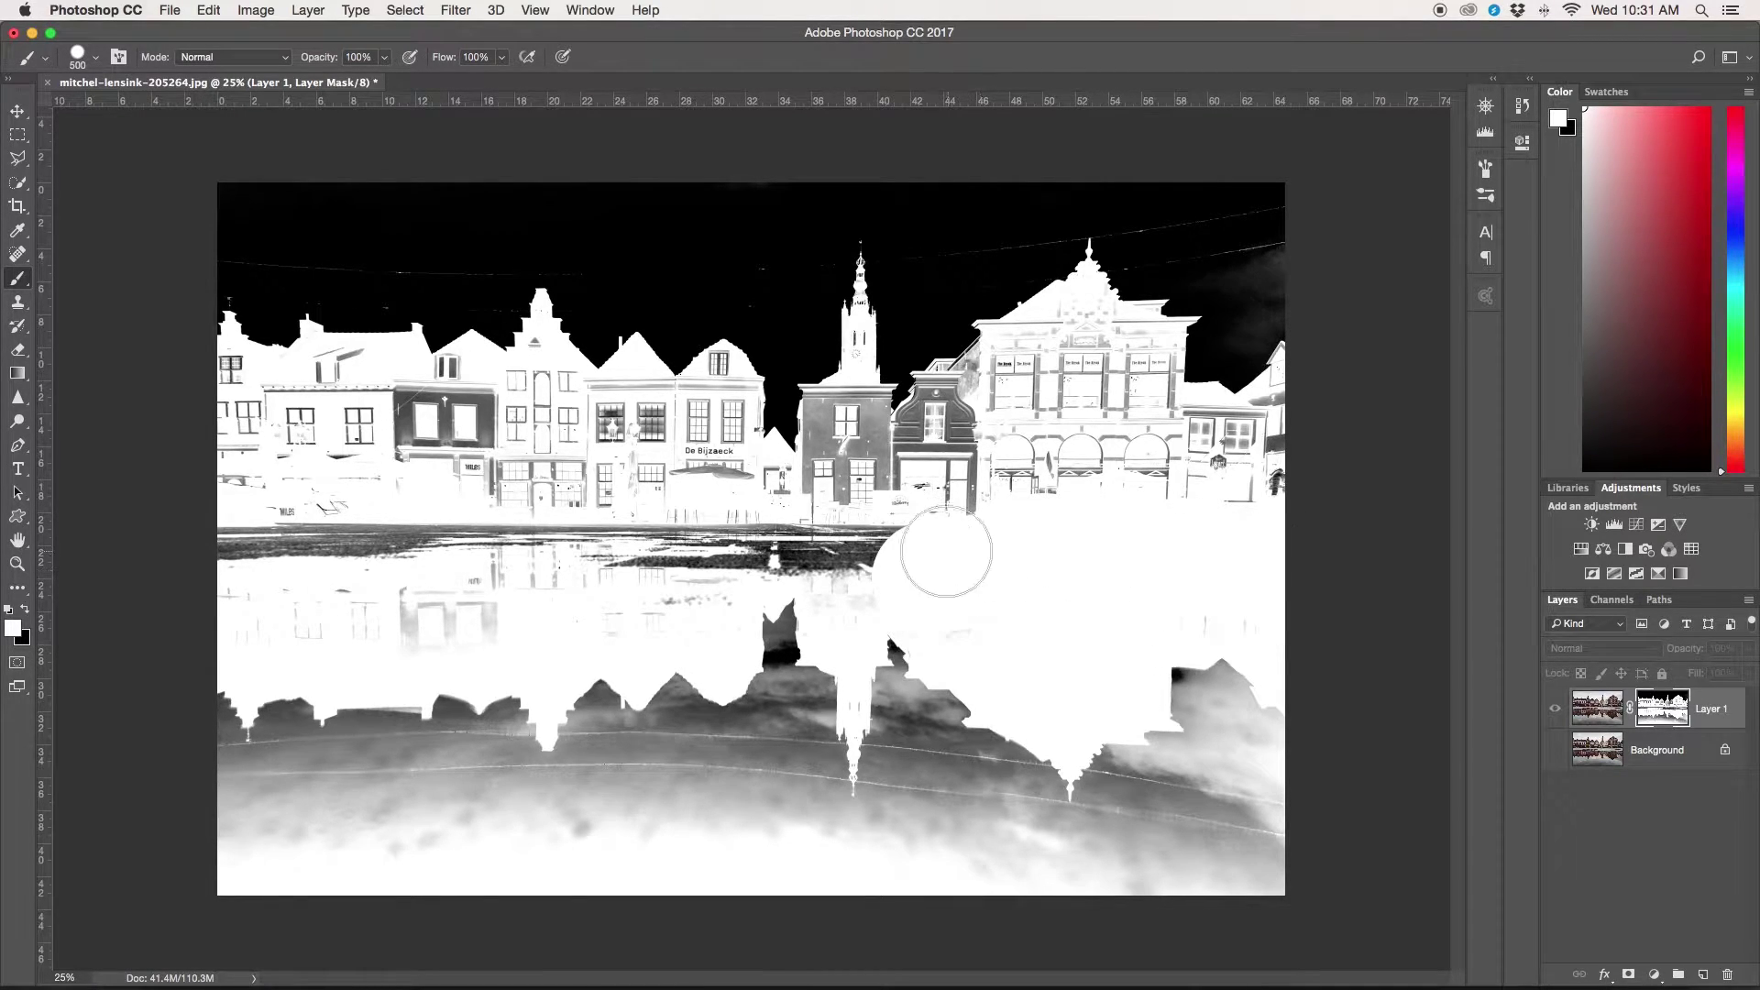
{"action": "left_click_drag", "start_coordinate": [899, 546], "coordinate": [250, 539]}
Step: Paint the building facades and their reflections solid white on the mask up to the rooflines, using smaller brushes near the edges
{"action": "mouse_move", "coordinate": [355, 629]}
{"action": "left_mouse_down"}
{"action": "mouse_move", "coordinate": [377, 600]}
{"action": "mouse_move", "coordinate": [439, 611]}
{"action": "mouse_move", "coordinate": [417, 631]}
{"action": "mouse_move", "coordinate": [504, 632]}
{"action": "mouse_move", "coordinate": [502, 576]}
{"action": "mouse_move", "coordinate": [646, 568]}
{"action": "mouse_move", "coordinate": [592, 618]}
{"action": "mouse_move", "coordinate": [615, 624]}
{"action": "mouse_move", "coordinate": [760, 561]}
{"action": "mouse_move", "coordinate": [832, 561]}
{"action": "mouse_move", "coordinate": [846, 586]}
{"action": "mouse_move", "coordinate": [866, 573]}
{"action": "mouse_move", "coordinate": [816, 526]}
{"action": "mouse_move", "coordinate": [694, 487]}
{"action": "mouse_move", "coordinate": [702, 476]}
{"action": "mouse_move", "coordinate": [264, 484]}
{"action": "mouse_move", "coordinate": [210, 504]}
{"action": "mouse_move", "coordinate": [220, 470]}
{"action": "mouse_move", "coordinate": [375, 460]}
{"action": "mouse_move", "coordinate": [251, 440]}
{"action": "mouse_move", "coordinate": [554, 438]}
{"action": "mouse_move", "coordinate": [284, 421]}
{"action": "mouse_move", "coordinate": [306, 407]}
{"action": "mouse_move", "coordinate": [216, 400]}
{"action": "mouse_move", "coordinate": [222, 379]}
{"action": "mouse_move", "coordinate": [373, 422]}
{"action": "mouse_move", "coordinate": [504, 413]}
{"action": "mouse_move", "coordinate": [388, 400]}
{"action": "mouse_move", "coordinate": [612, 419]}
{"action": "mouse_move", "coordinate": [519, 391]}
{"action": "mouse_move", "coordinate": [595, 401]}
{"action": "left_mouse_up"}
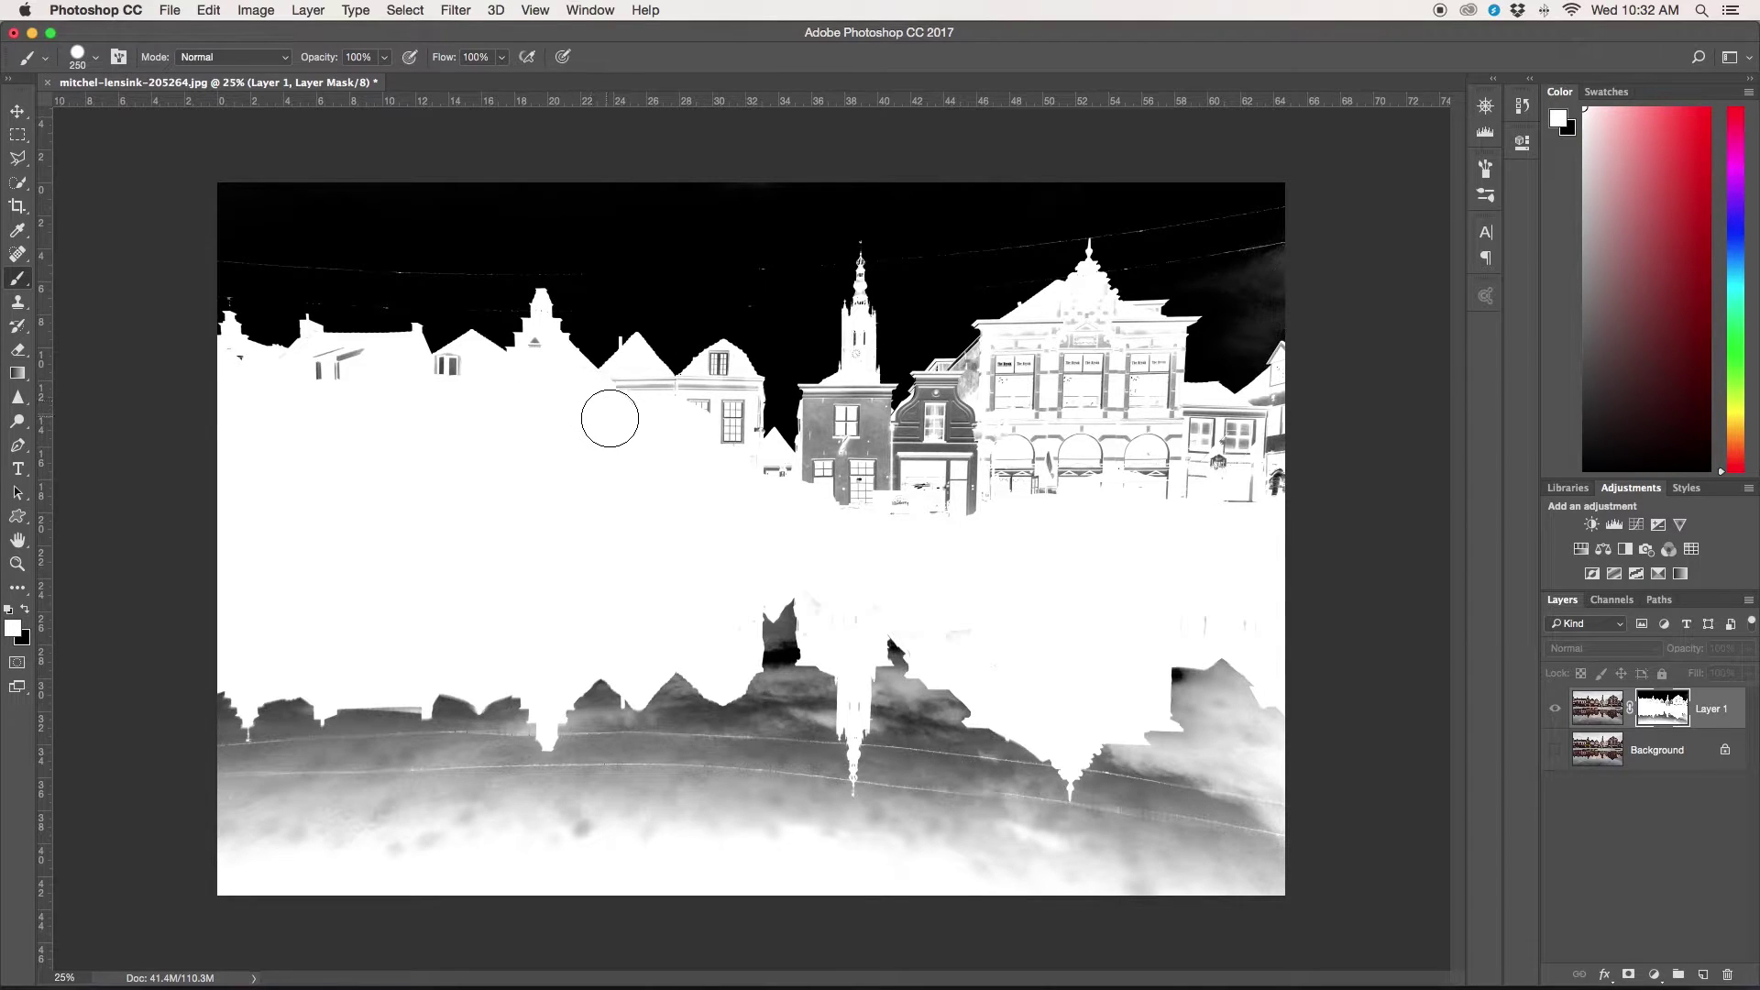
{"action": "left_click_drag", "start_coordinate": [736, 432], "coordinate": [817, 491]}
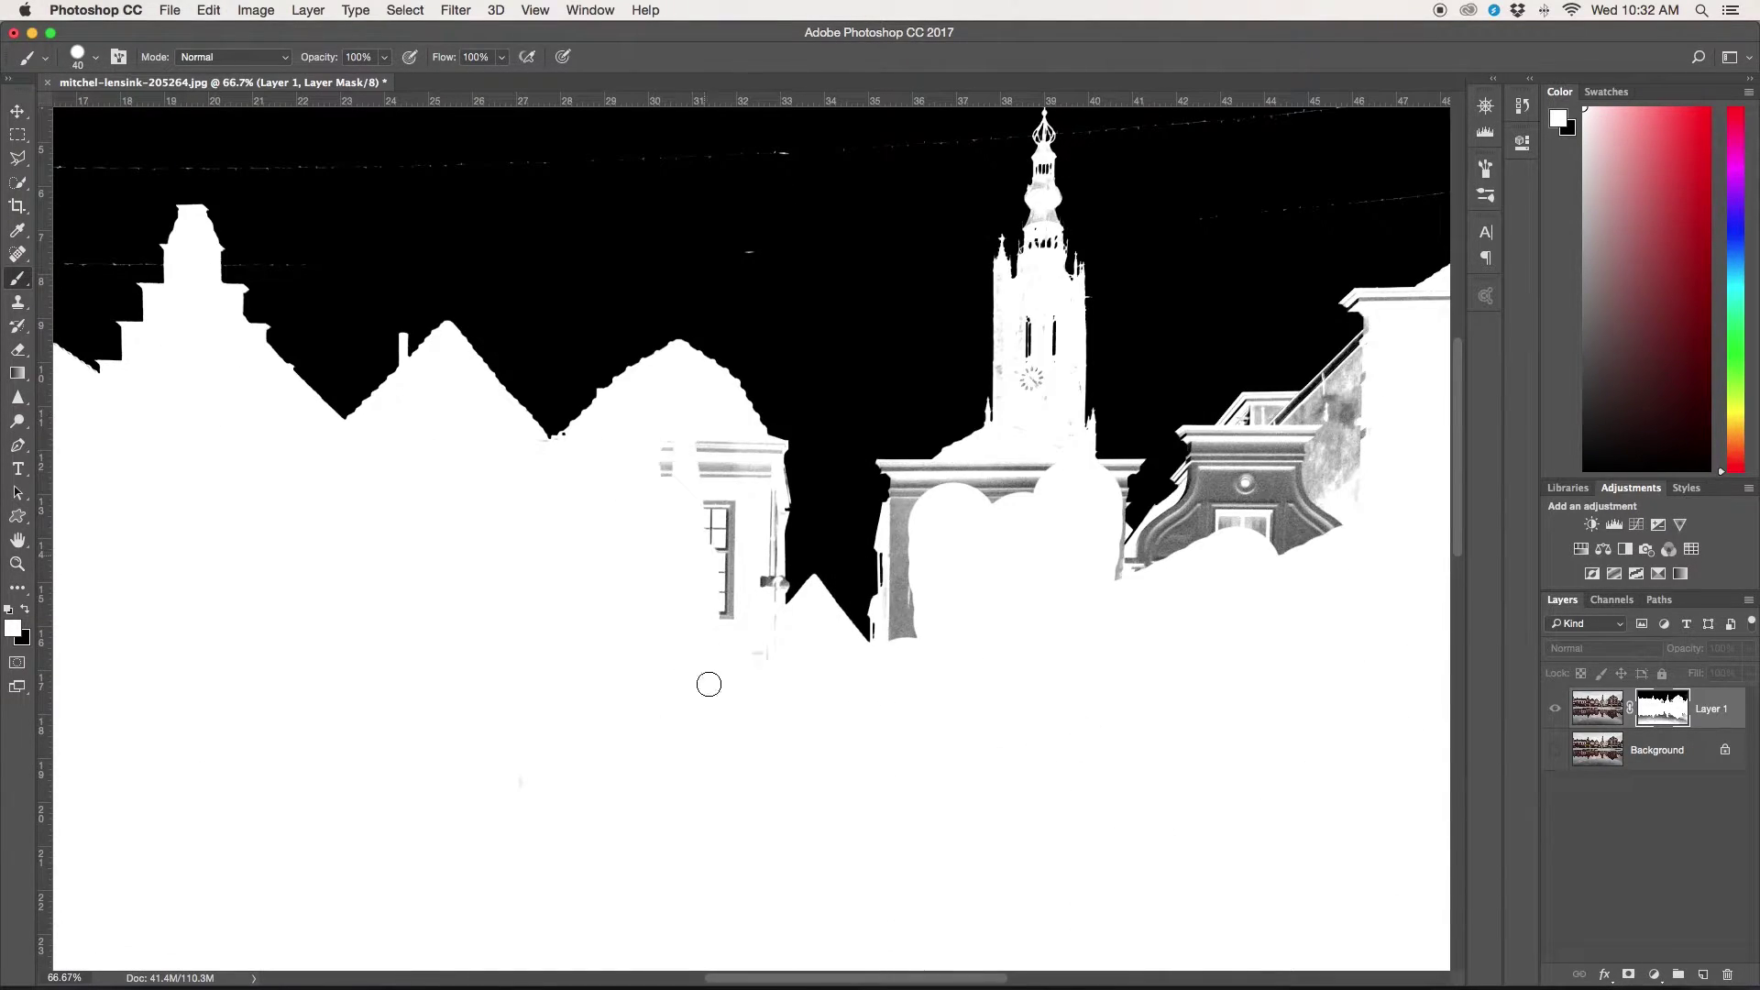
{"action": "mouse_move", "coordinate": [706, 684]}
{"action": "left_mouse_down"}
{"action": "mouse_move", "coordinate": [759, 585]}
{"action": "mouse_move", "coordinate": [900, 498]}
{"action": "mouse_move", "coordinate": [1105, 579]}
{"action": "mouse_move", "coordinate": [1321, 429]}
{"action": "mouse_move", "coordinate": [1271, 406]}
{"action": "mouse_move", "coordinate": [1123, 495]}
{"action": "mouse_move", "coordinate": [903, 468]}
{"action": "left_mouse_up"}
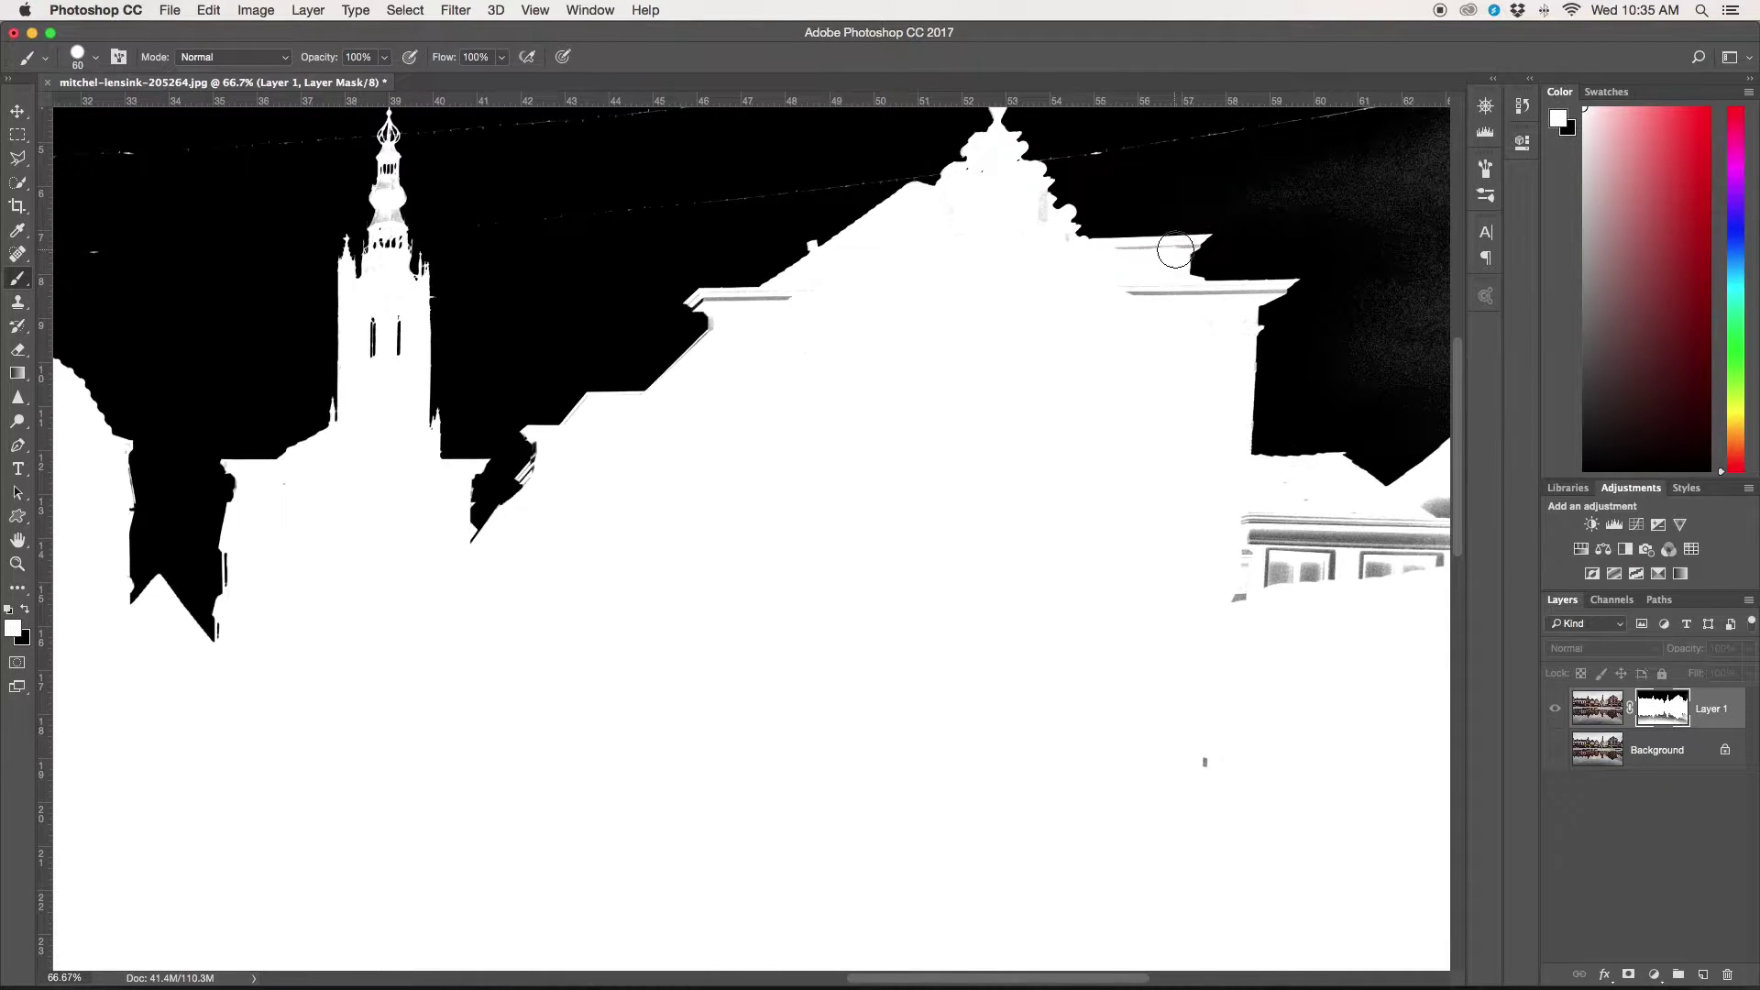
{"action": "left_click_drag", "start_coordinate": [1175, 250], "coordinate": [715, 346]}
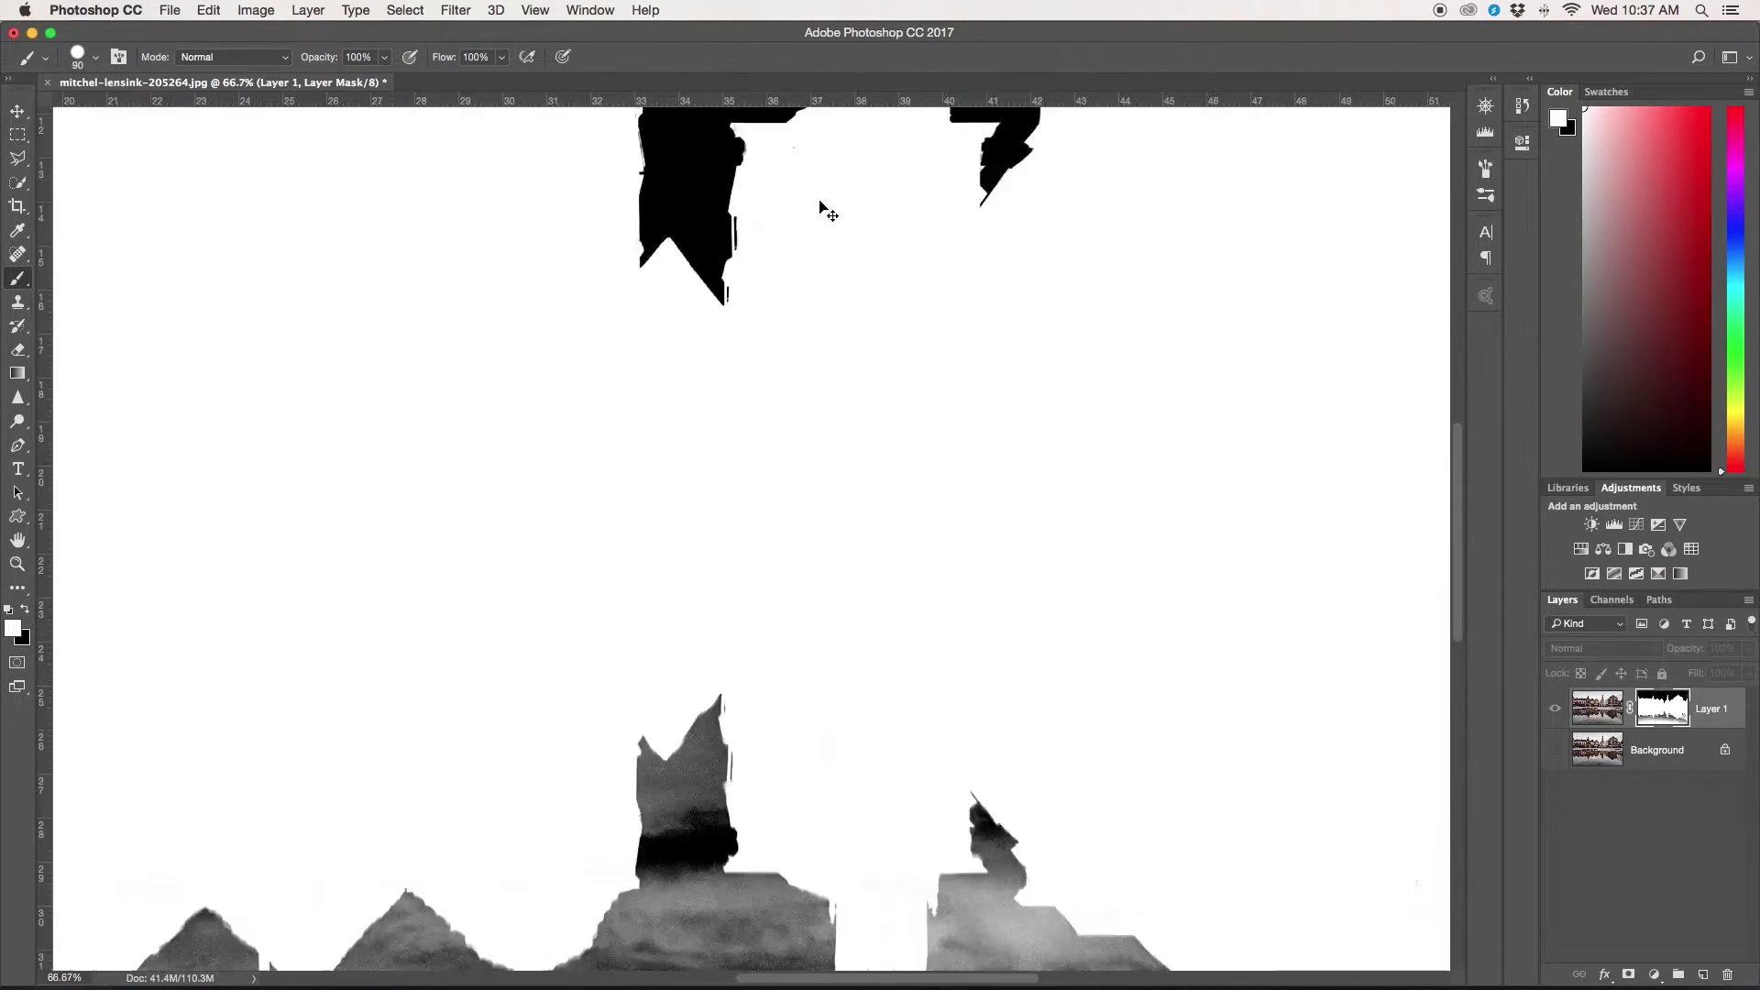
Step: Switch the brush colour to black and paint out the stray cable lines in the mask's sky area
{"action": "key", "text": "x"}
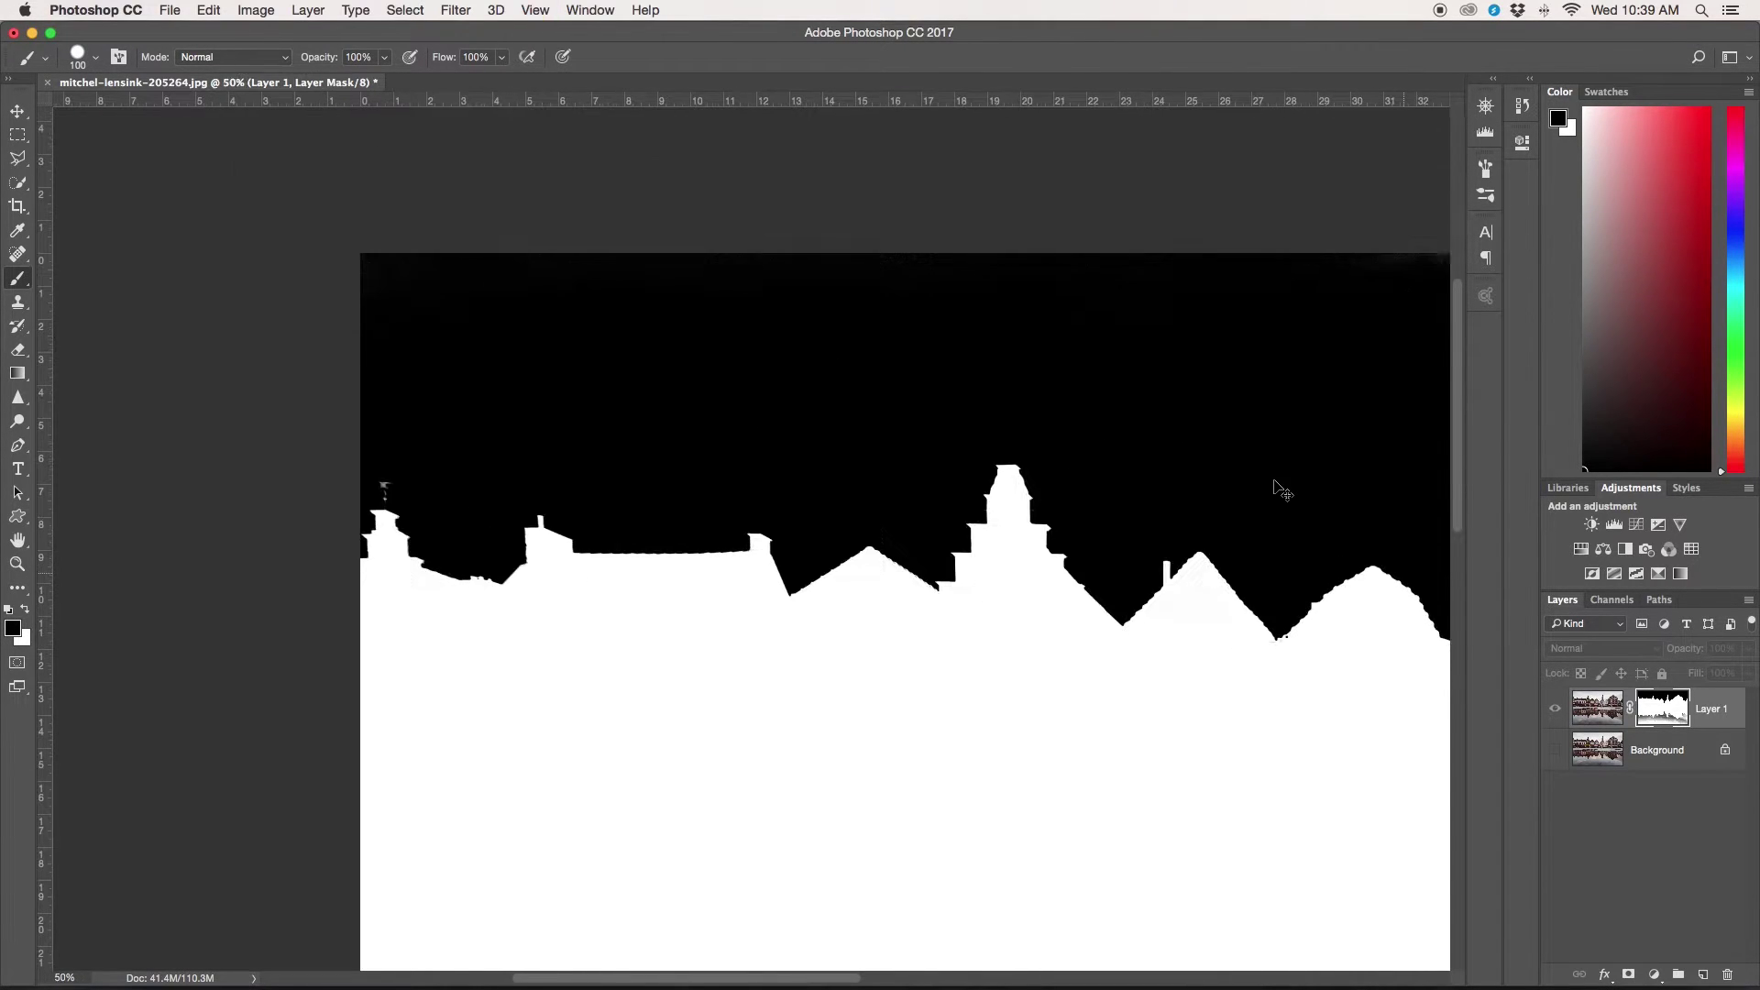
{"action": "key", "text": "super+minus"}
{"action": "key", "text": "super+minus"}
{"action": "key", "text": "super+minus"}
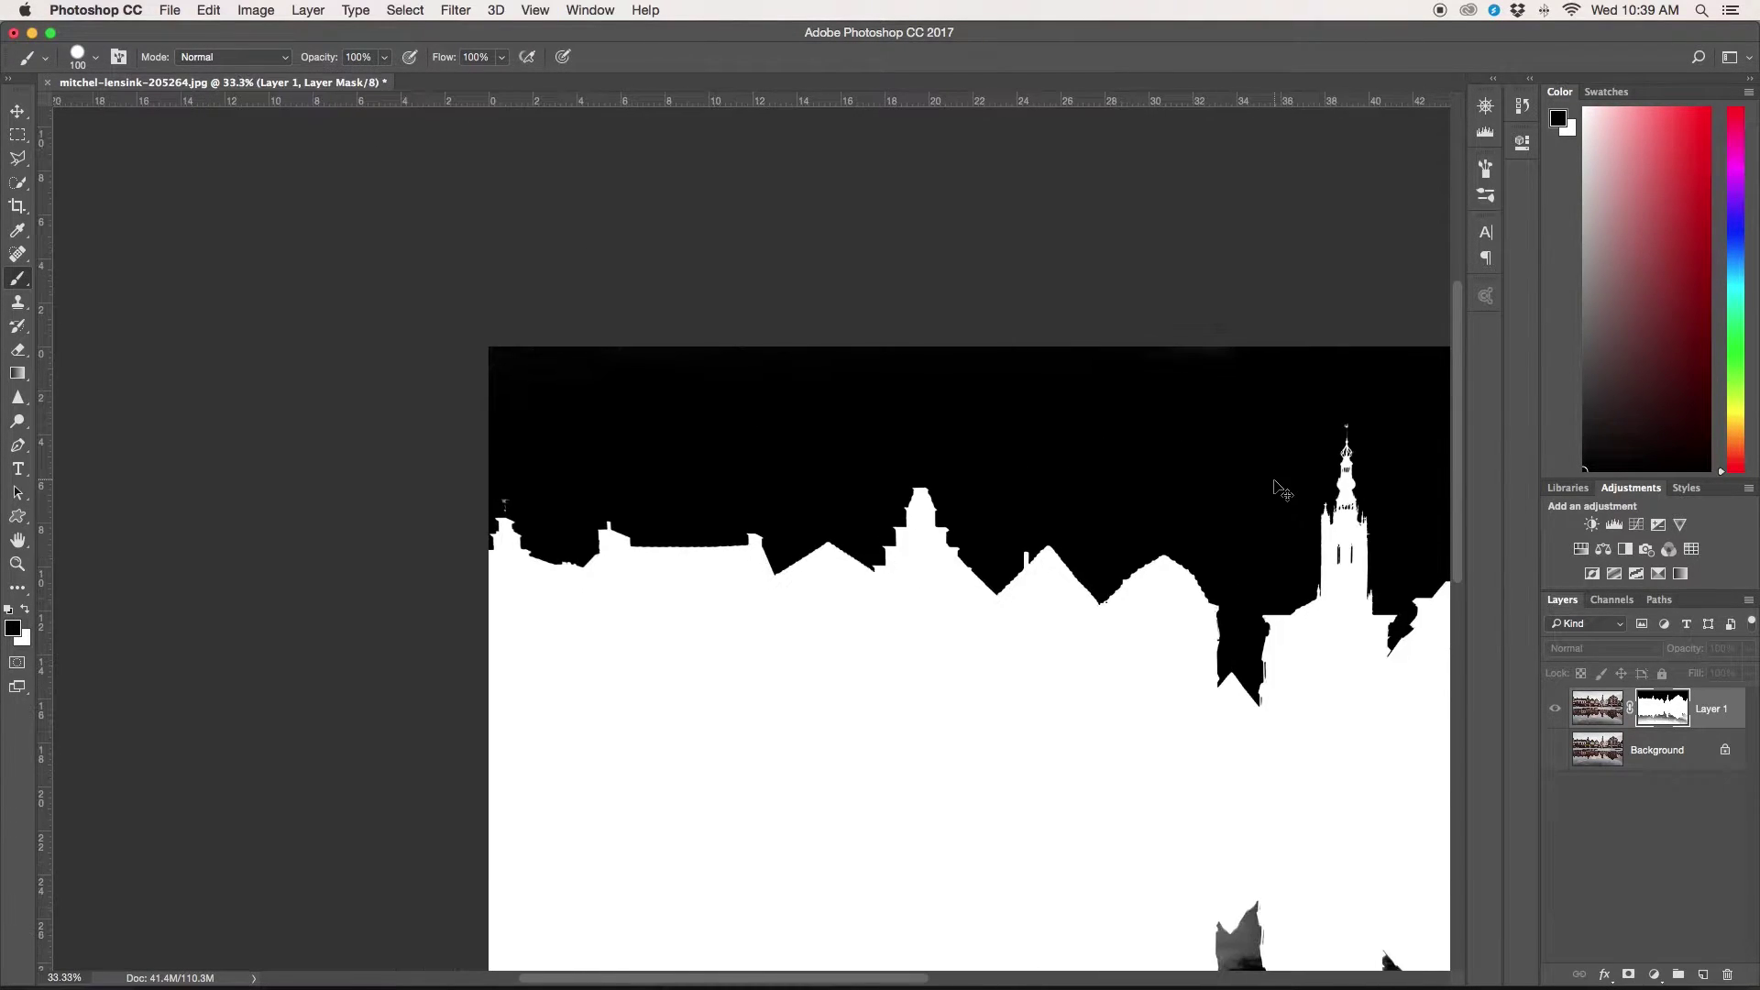
Step: Return from the mask display to the image and select the reflected sky in the water with the Quick Selection tool
{"action": "key", "text": "super+equal"}
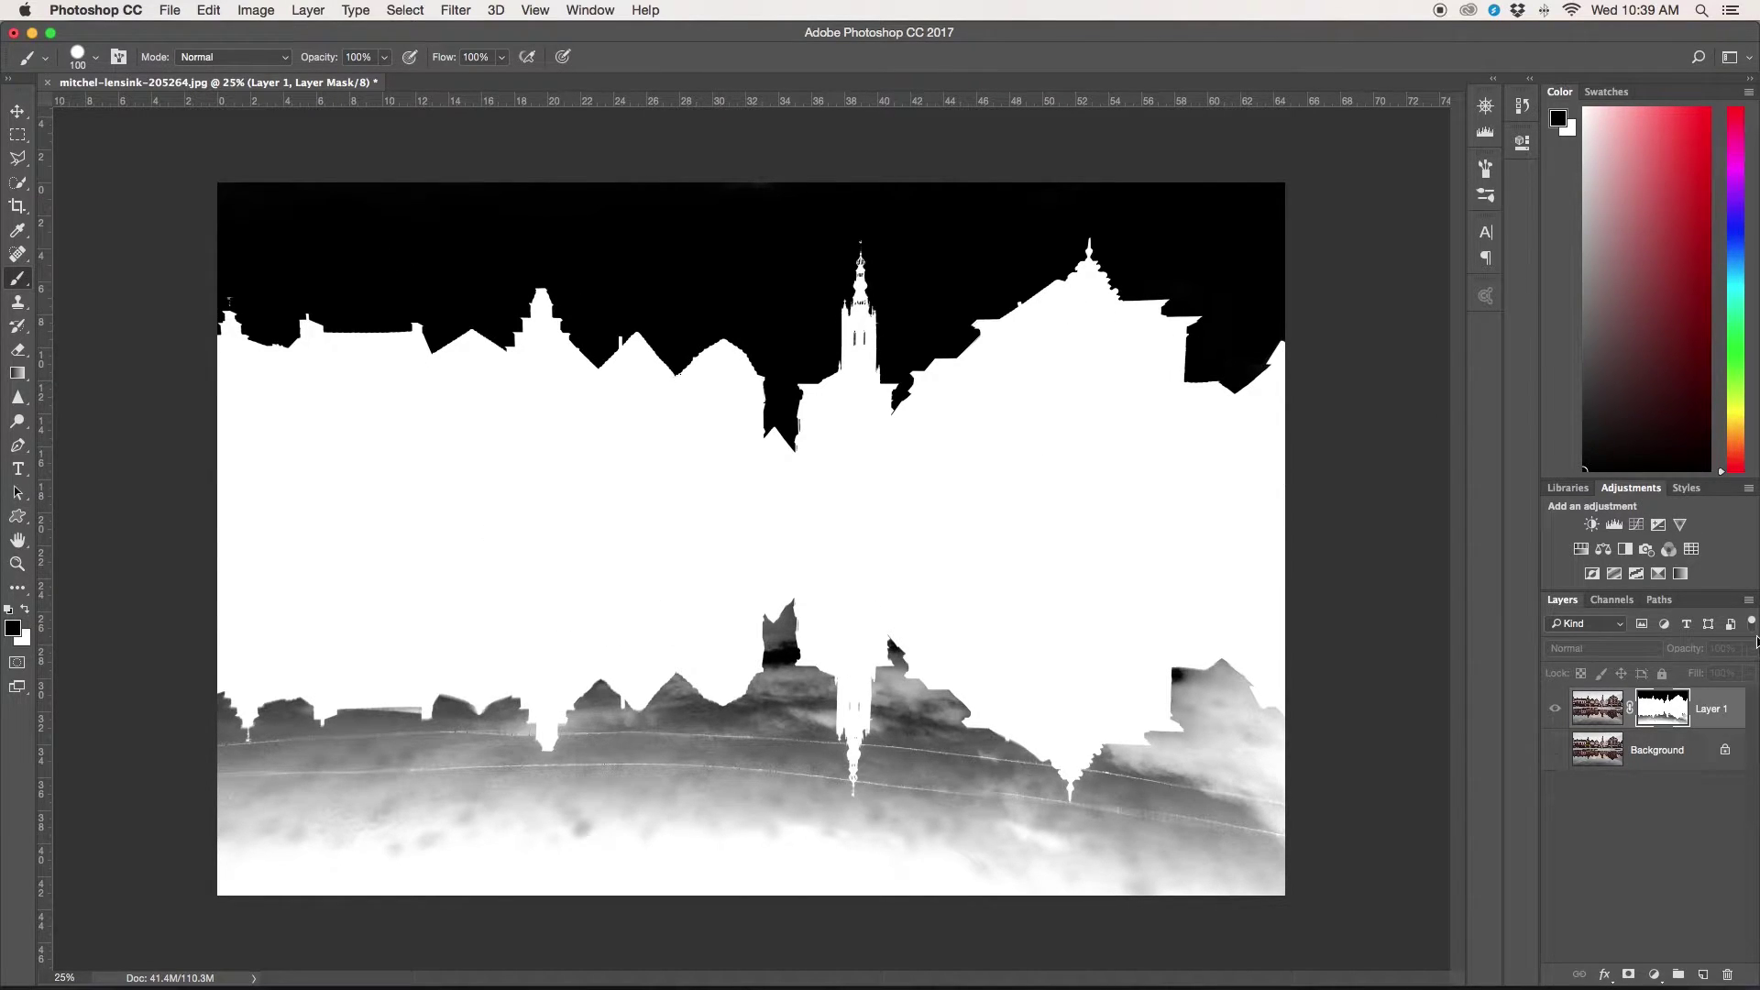
{"action": "left_click", "coordinate": [1666, 712], "text": "alt"}
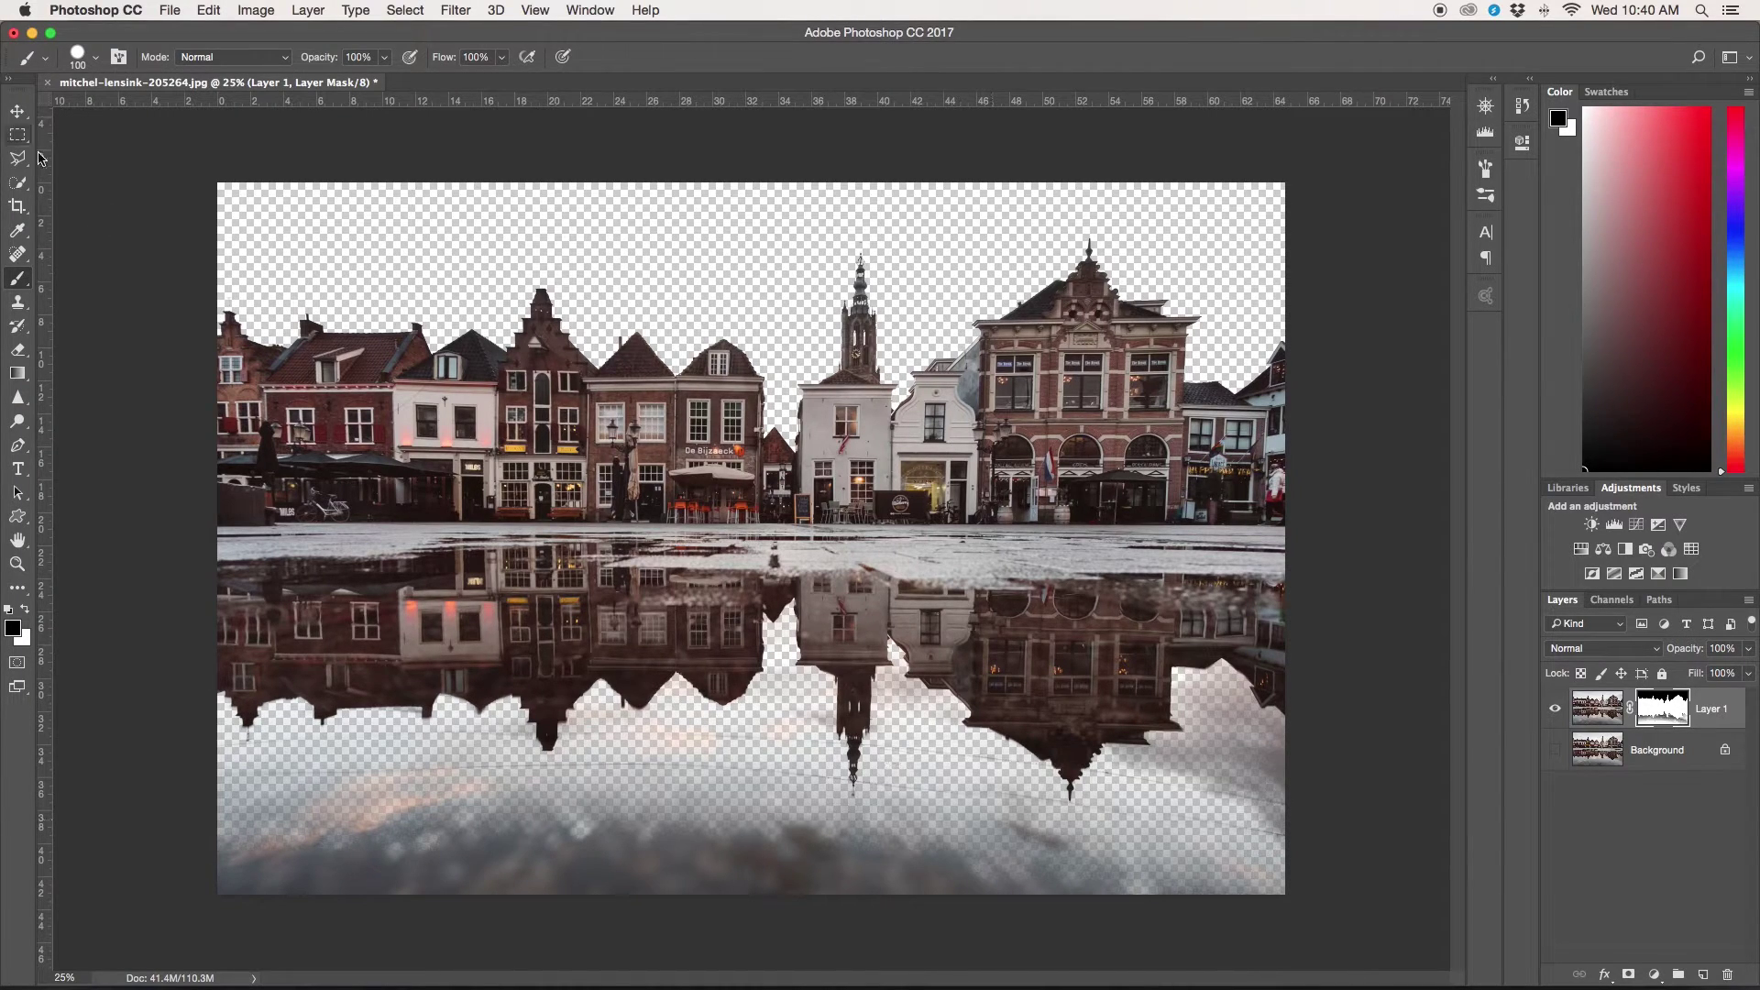
{"action": "left_click", "coordinate": [27, 186]}
{"action": "left_click", "coordinate": [28, 186]}
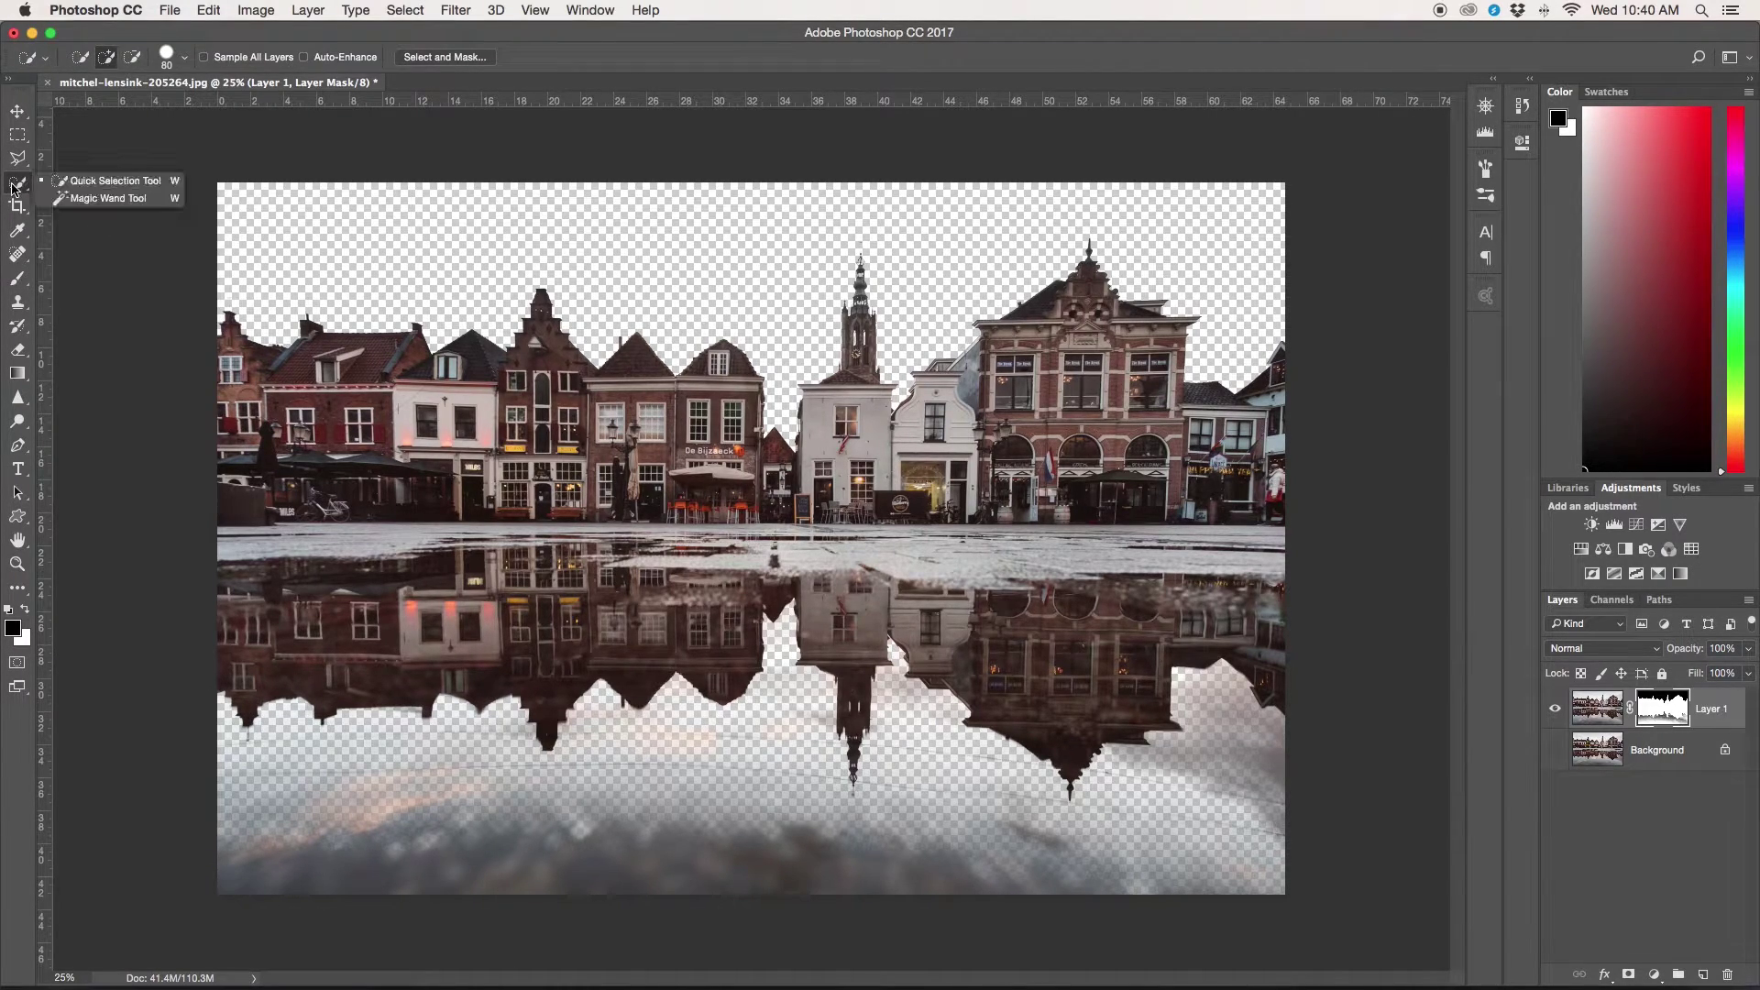
{"action": "left_click", "coordinate": [126, 182]}
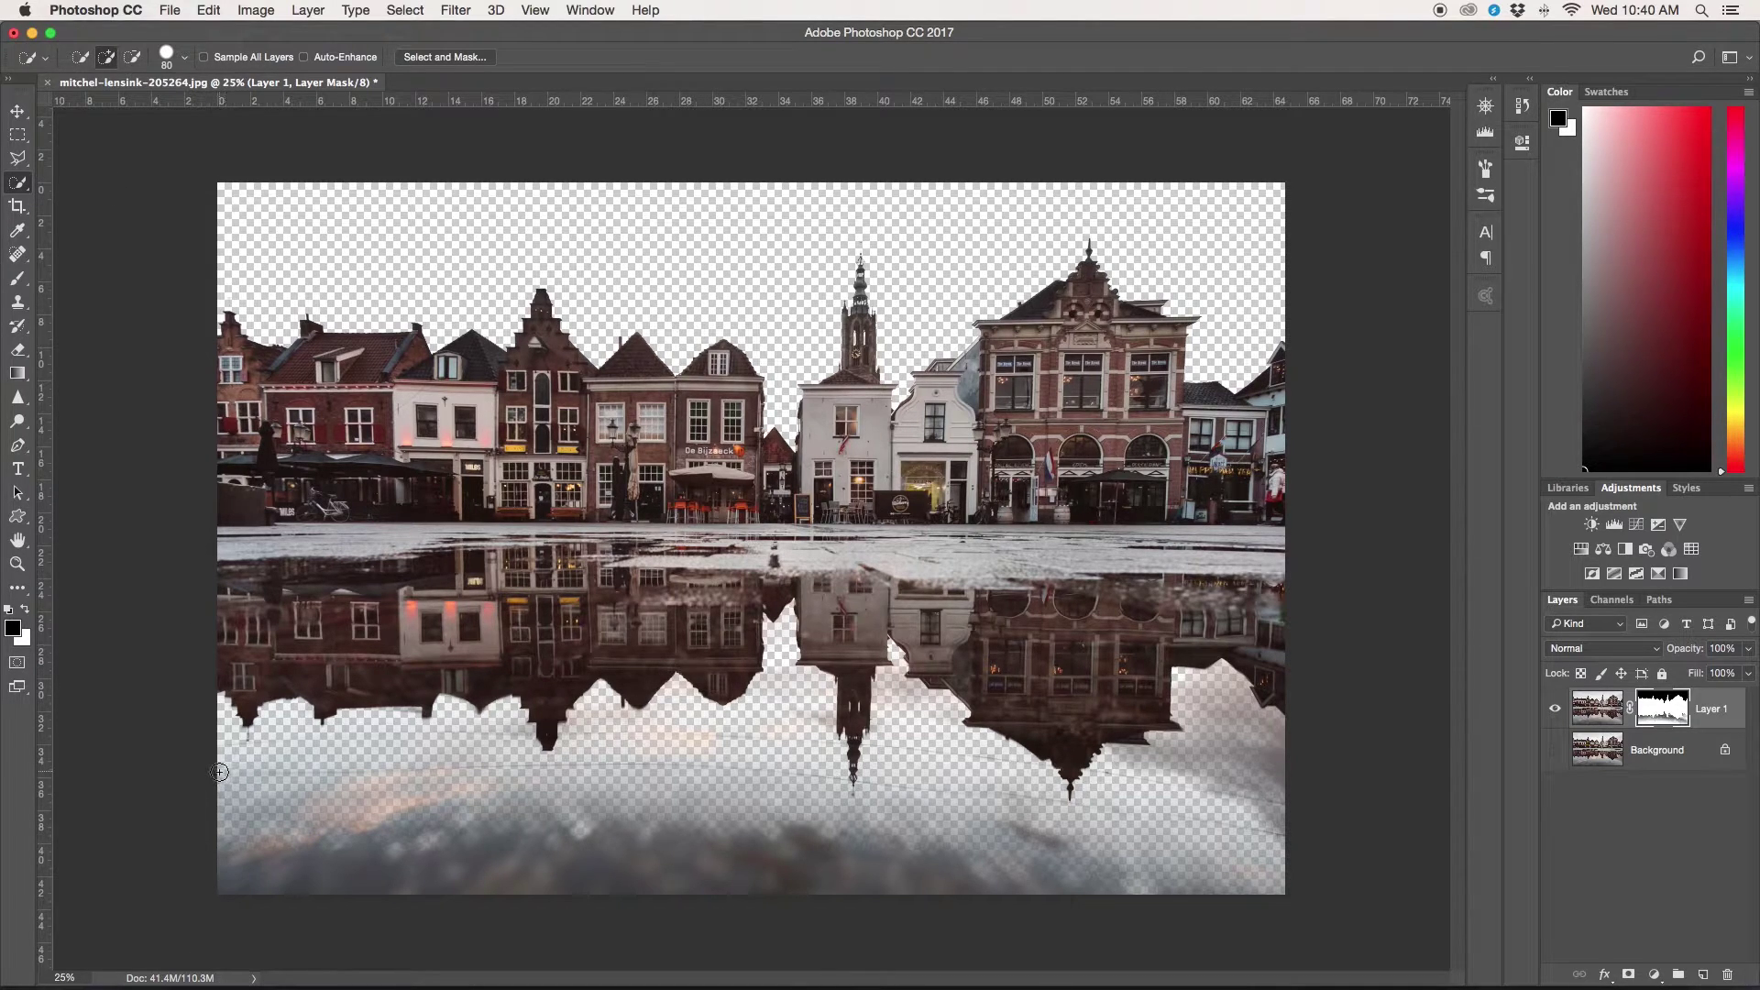
{"action": "mouse_move", "coordinate": [220, 775]}
{"action": "left_mouse_down"}
{"action": "mouse_move", "coordinate": [390, 823]}
{"action": "mouse_move", "coordinate": [823, 826]}
{"action": "mouse_move", "coordinate": [880, 807]}
{"action": "mouse_move", "coordinate": [995, 832]}
{"action": "mouse_move", "coordinate": [1078, 775]}
{"action": "mouse_move", "coordinate": [1004, 831]}
{"action": "left_mouse_up"}
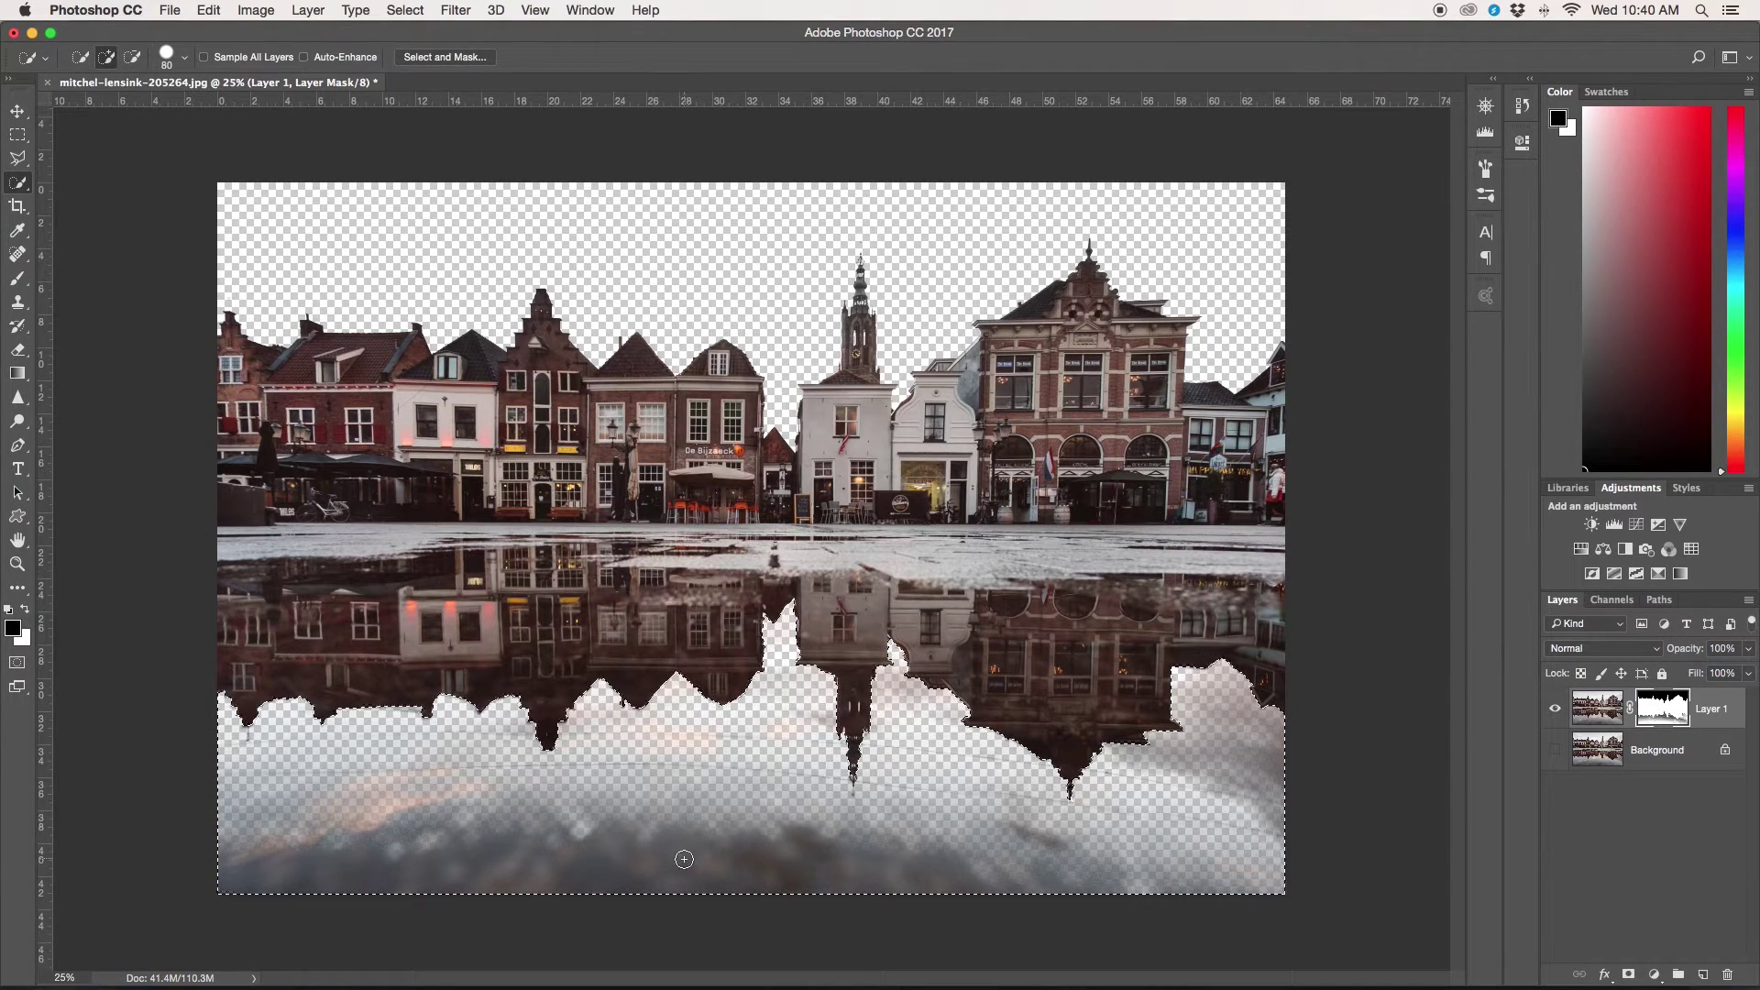
Step: Fill the selected reflected sky on Layer 1's mask with near-black 020202 at 100% opacity in Normal mode, and deselect
{"action": "right_click", "coordinate": [701, 796]}
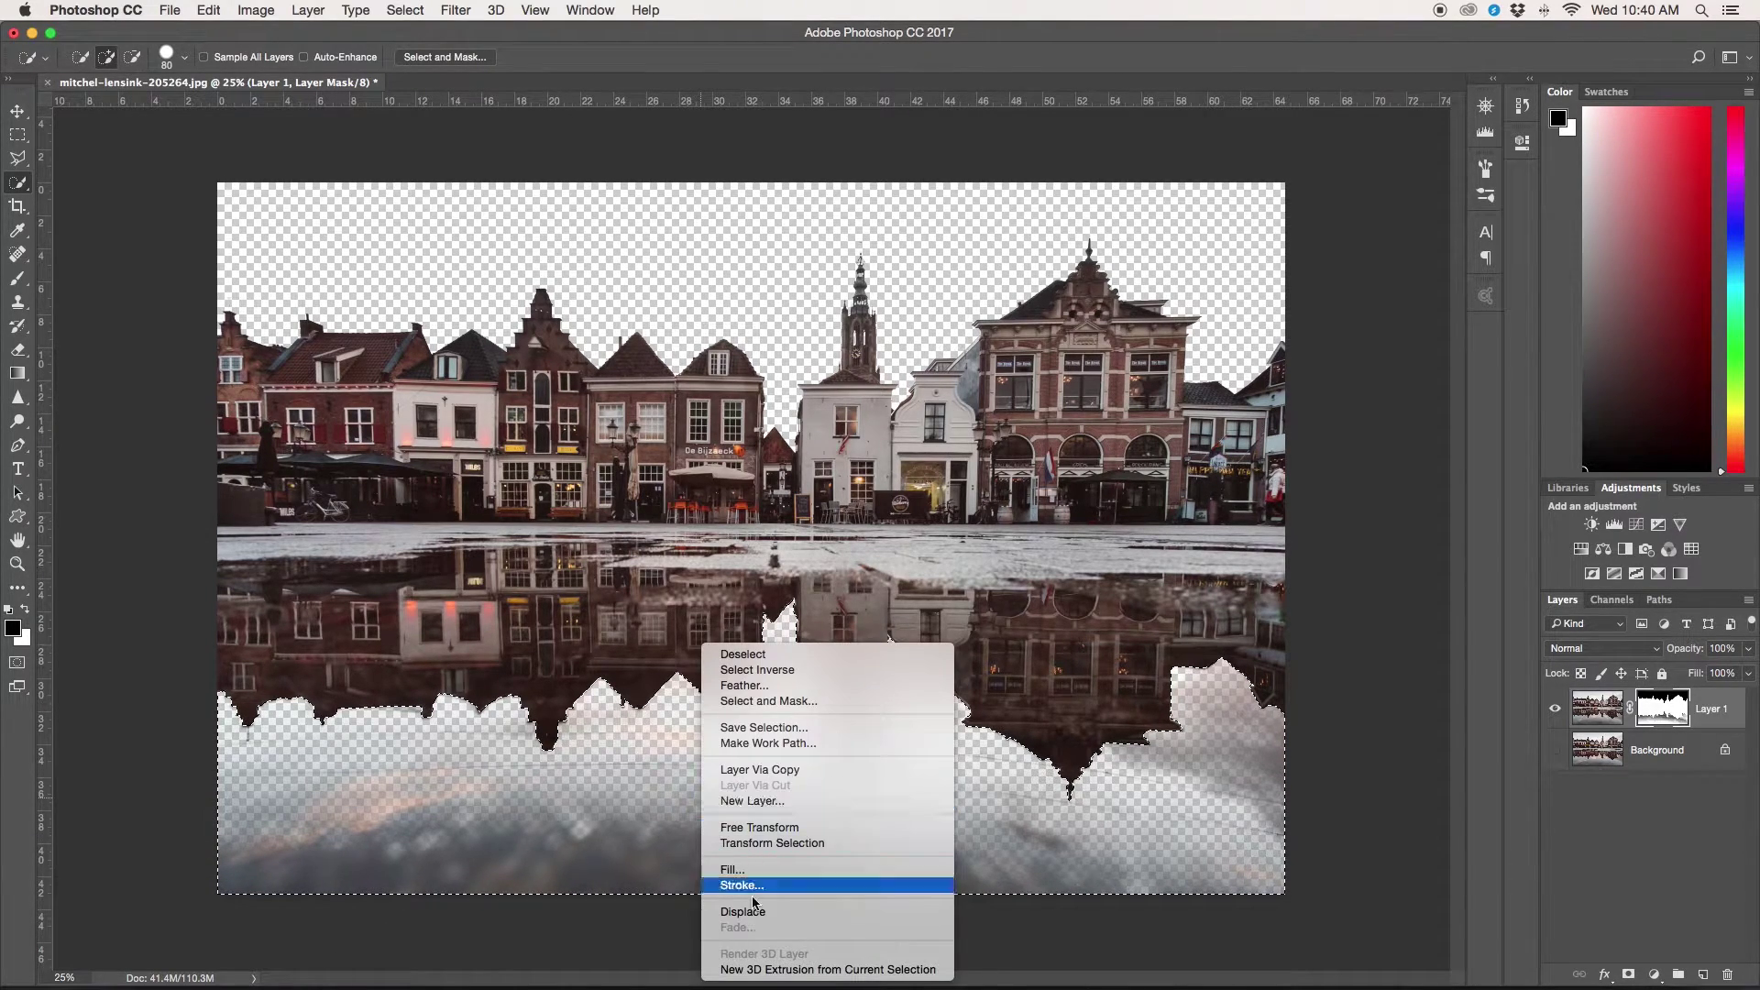
{"action": "left_click", "coordinate": [733, 869]}
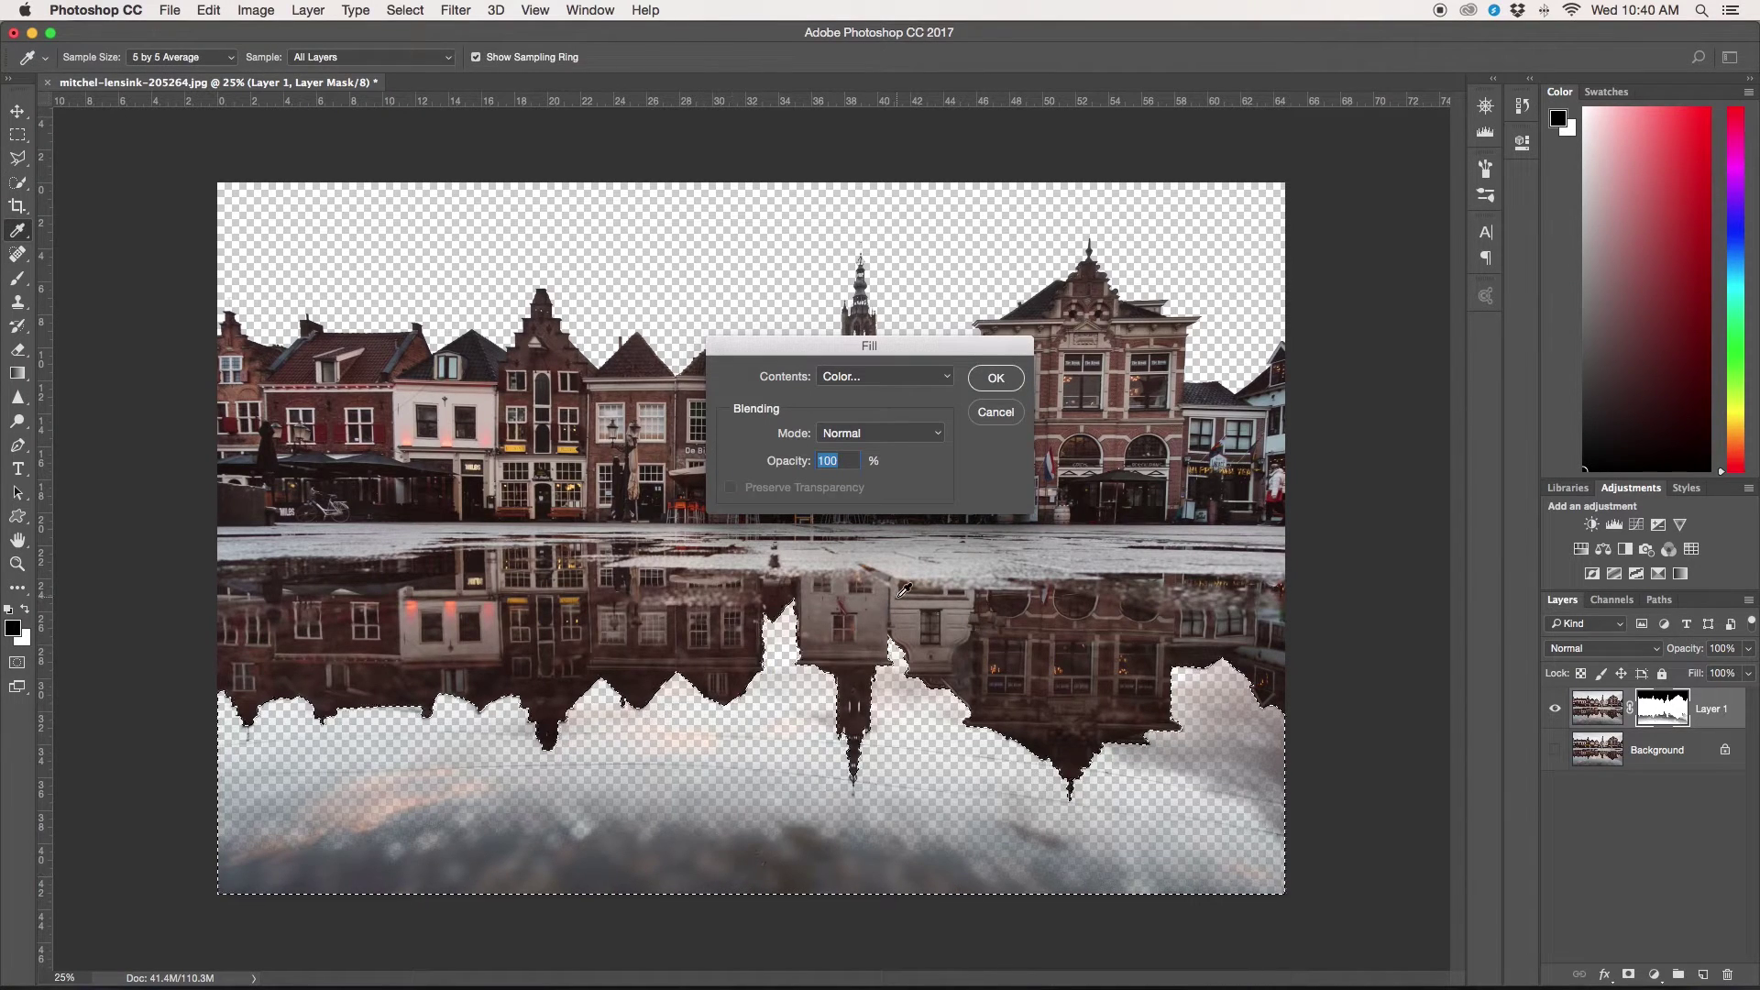
{"action": "left_click", "coordinate": [880, 378]}
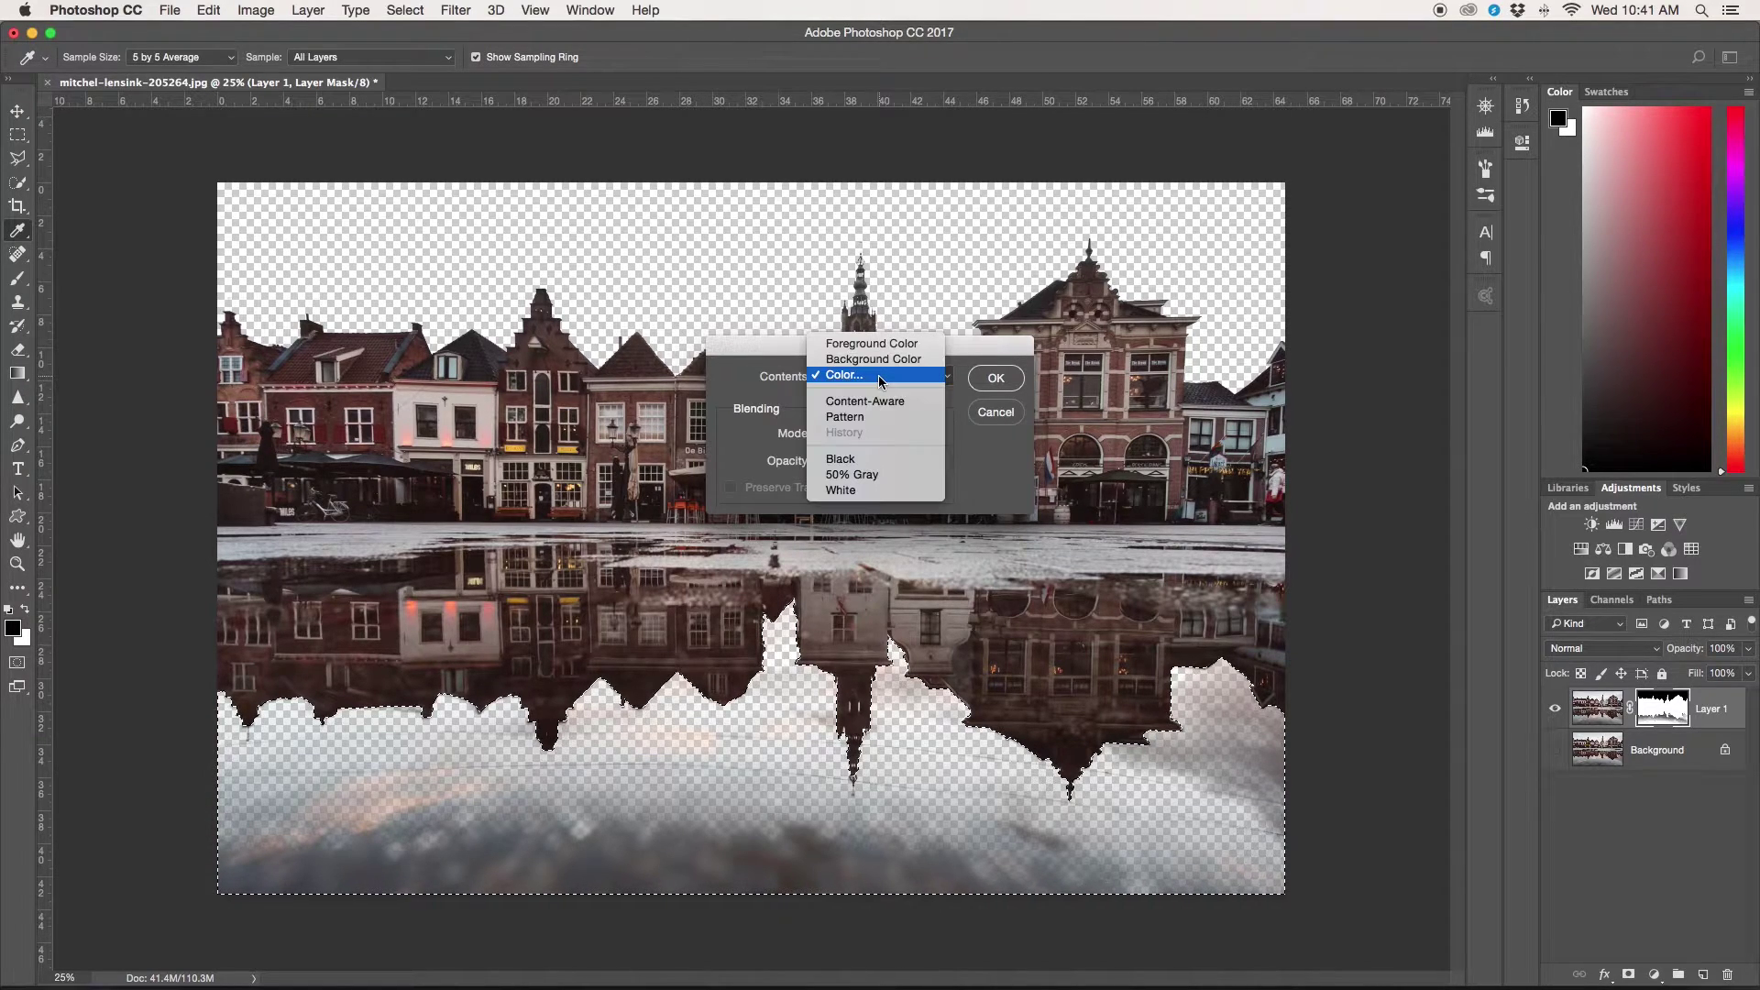
{"action": "left_click", "coordinate": [878, 376]}
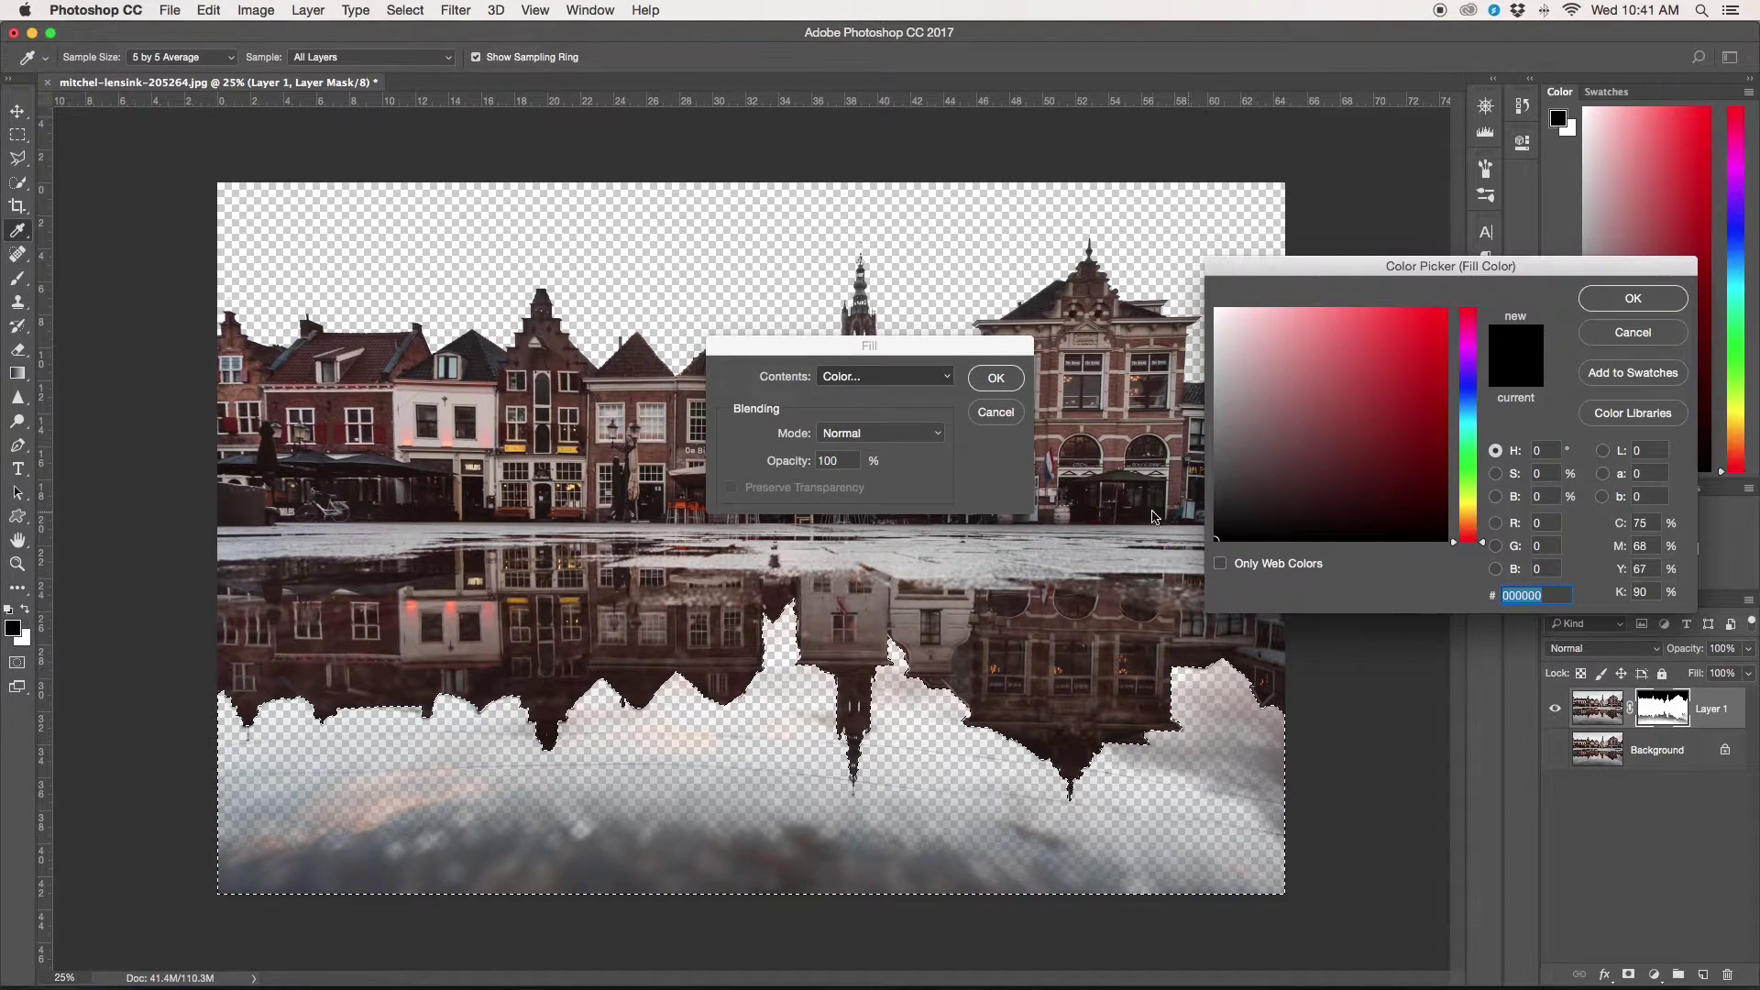
{"action": "left_click", "coordinate": [1207, 546]}
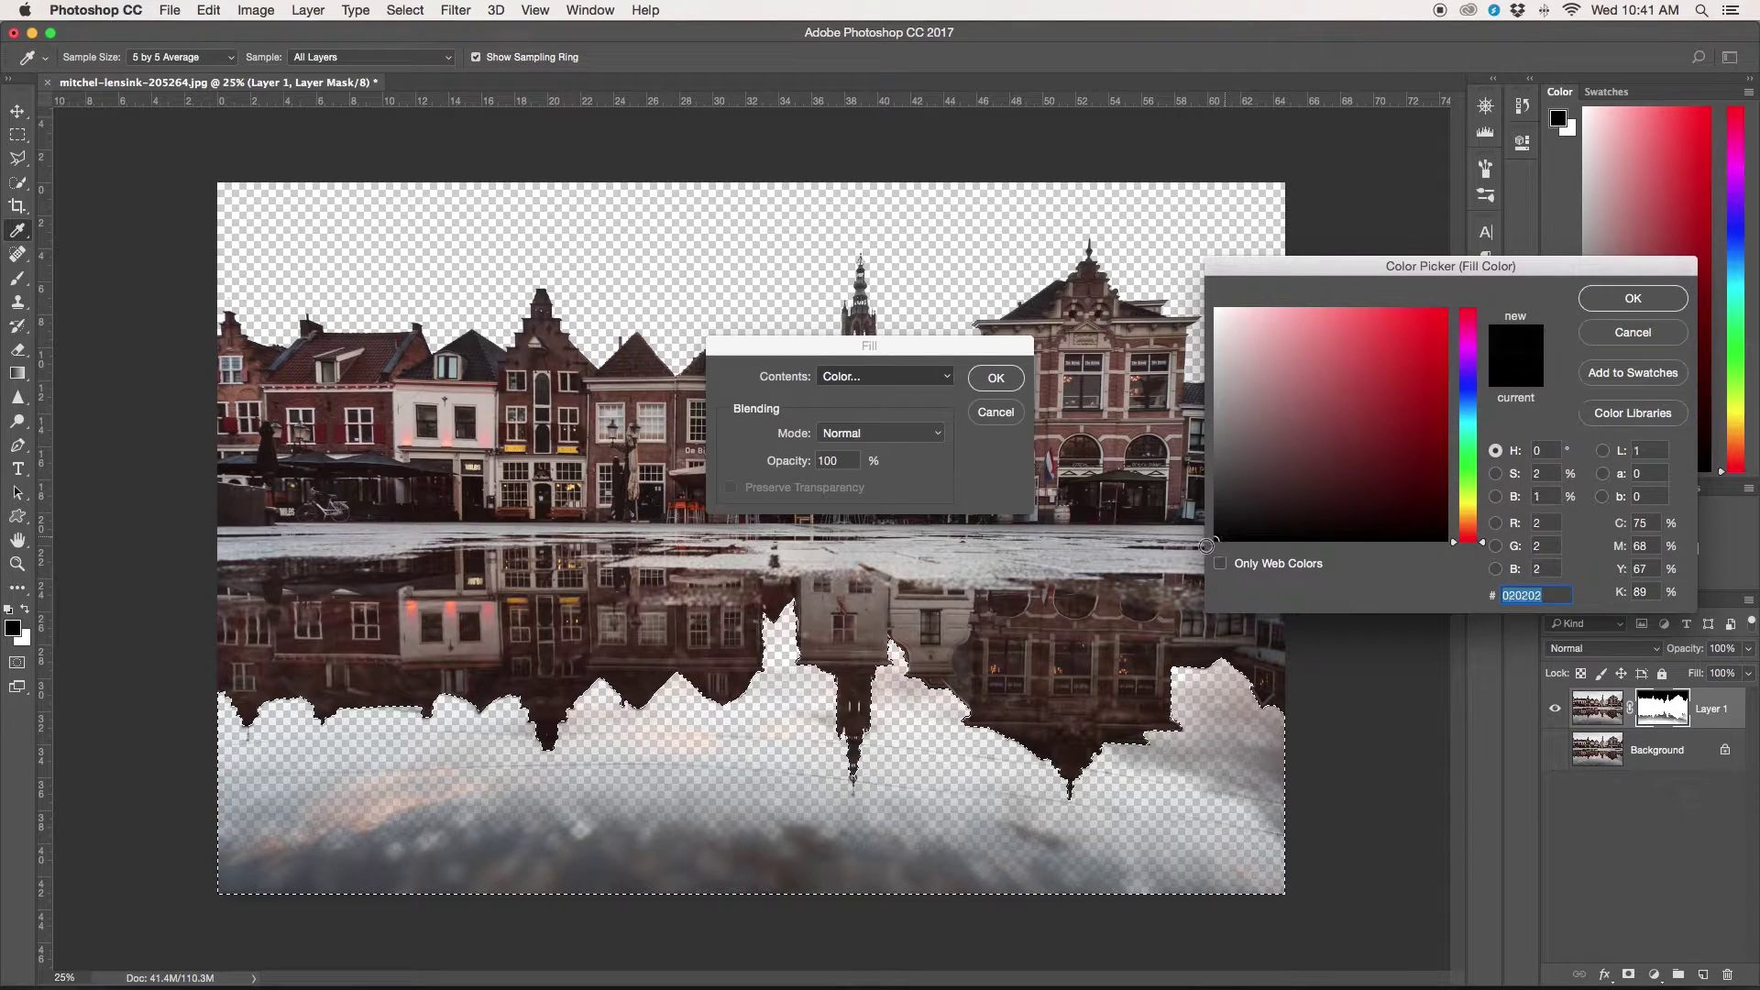
{"action": "left_click", "coordinate": [1630, 303]}
{"action": "left_click", "coordinate": [992, 377]}
{"action": "key", "text": "w"}
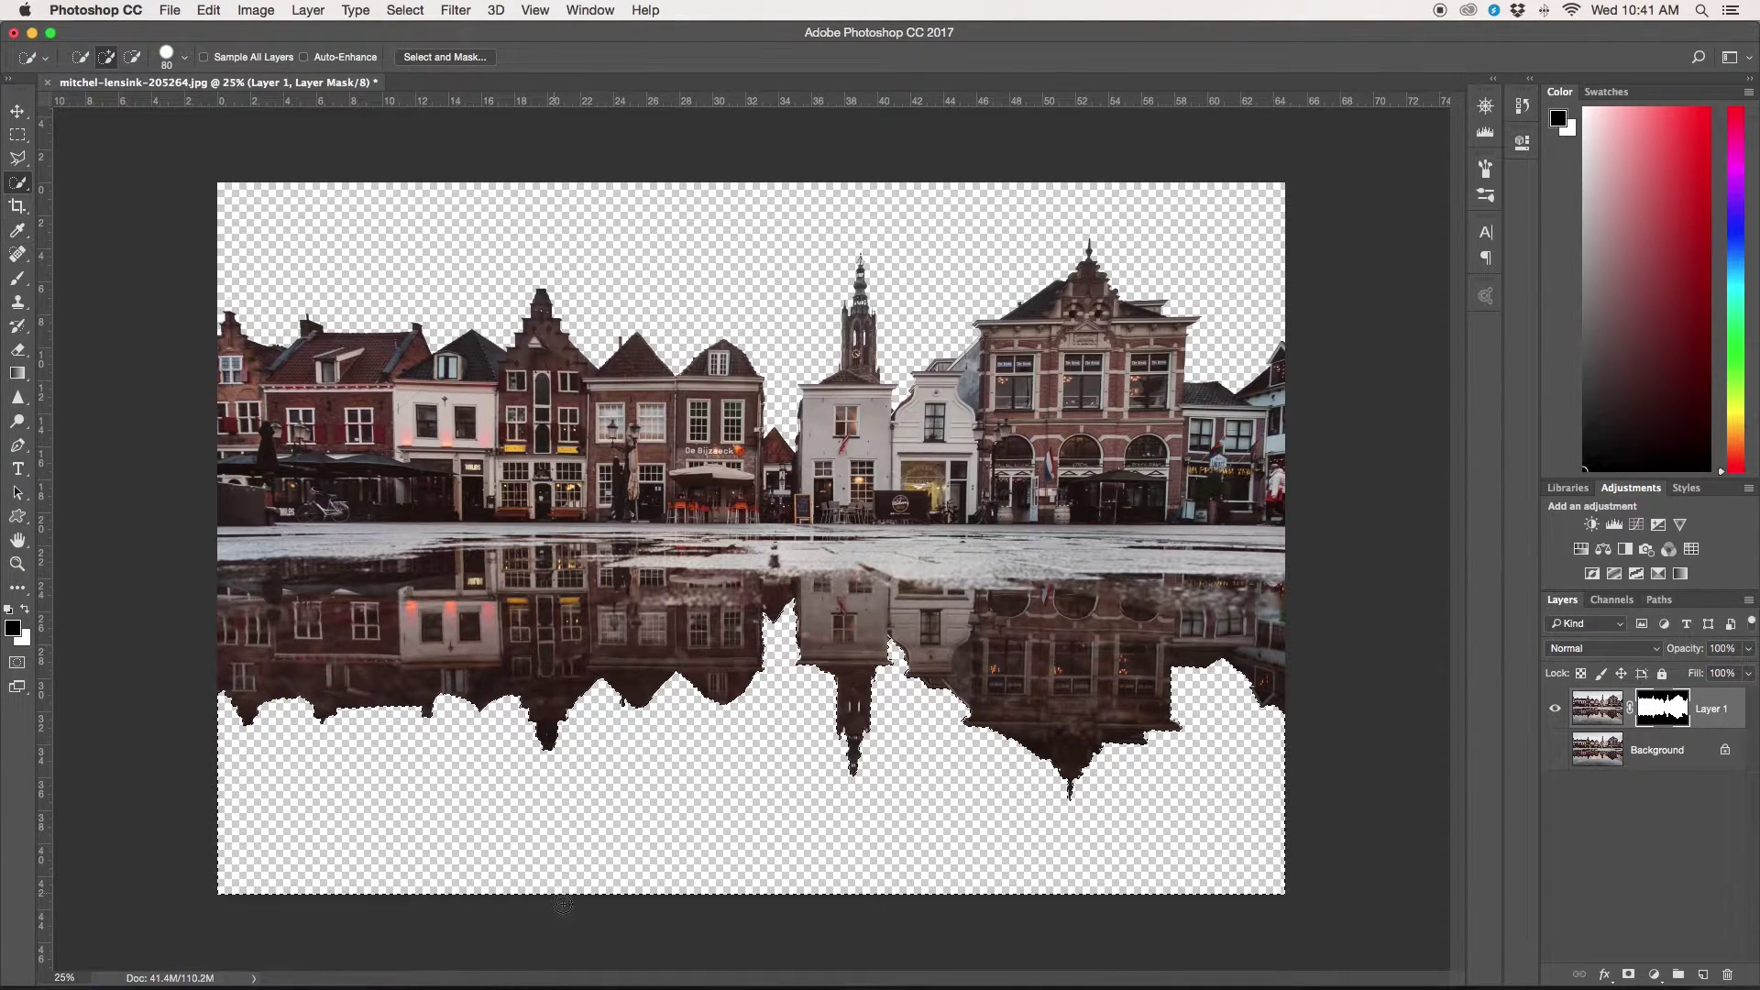
{"action": "right_click", "coordinate": [569, 835]}
{"action": "left_click", "coordinate": [627, 654]}
Step: Paint white on the mask with a 100 px brush over the tip of the church tower's reflection to bring it back
{"action": "key", "text": "super+equal"}
{"action": "key", "text": "super+equal"}
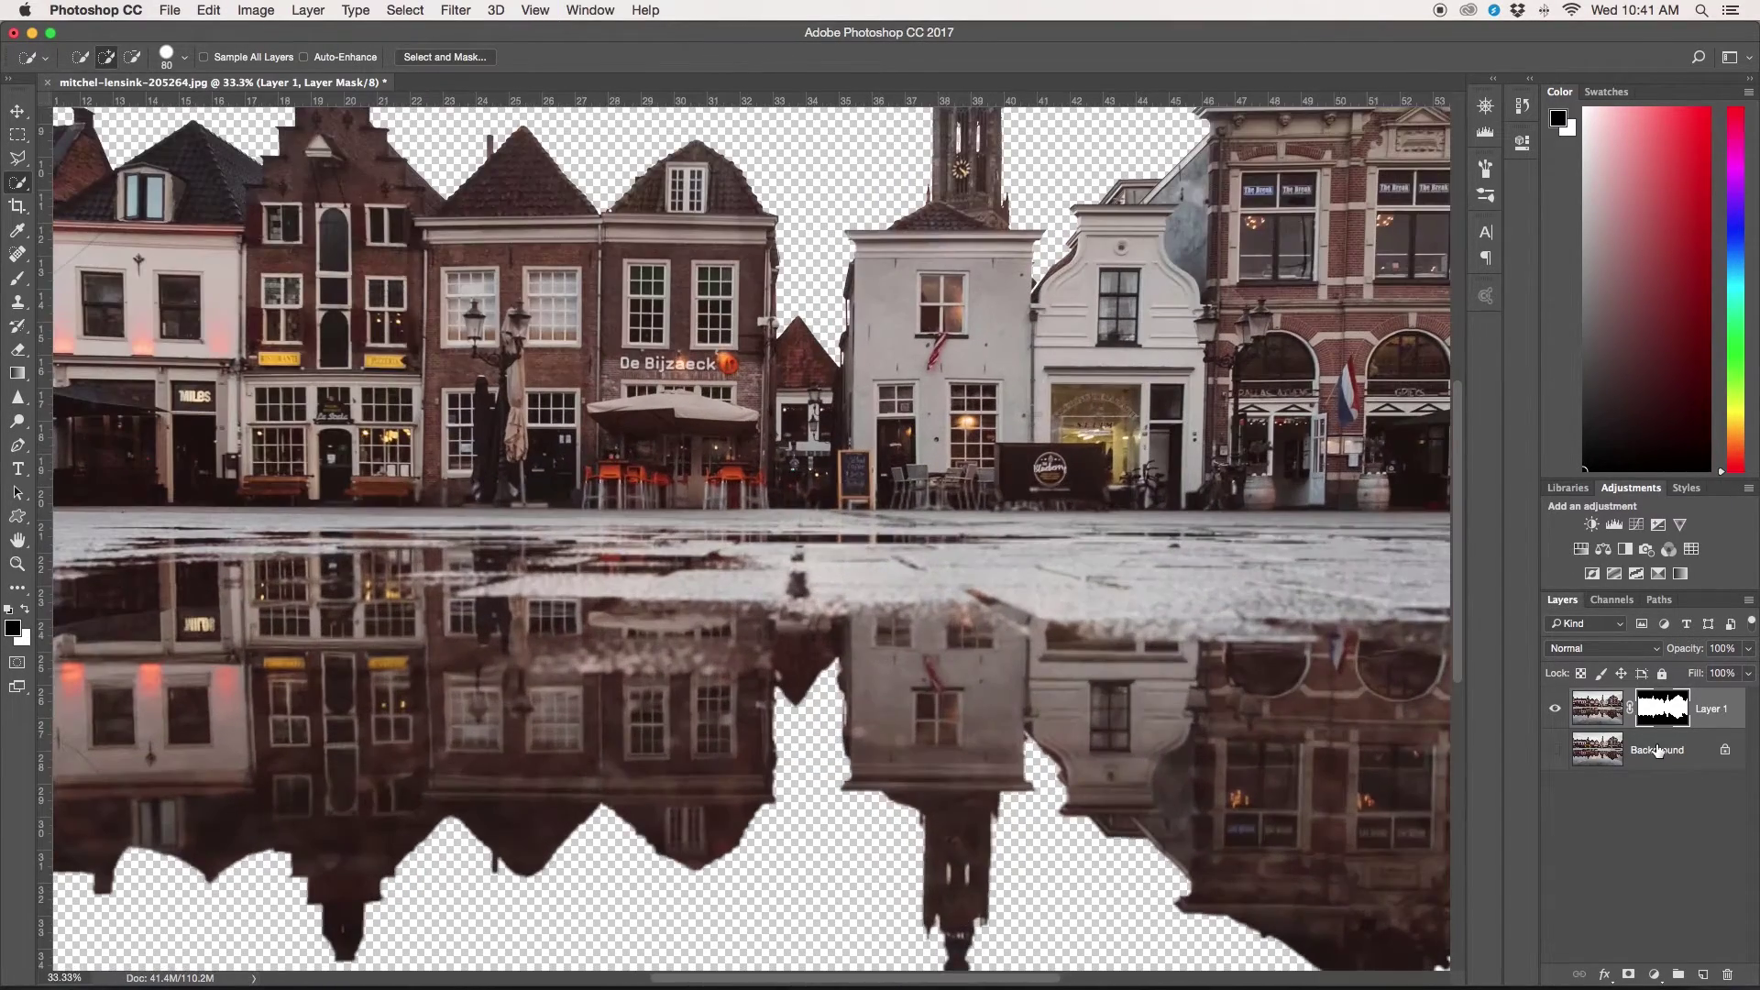
{"action": "scroll", "coordinate": [404, 560], "scroll_direction": "down", "scroll_amount": 3}
{"action": "scroll", "coordinate": [404, 560], "scroll_direction": "down", "scroll_amount": 1}
{"action": "key", "text": "b"}
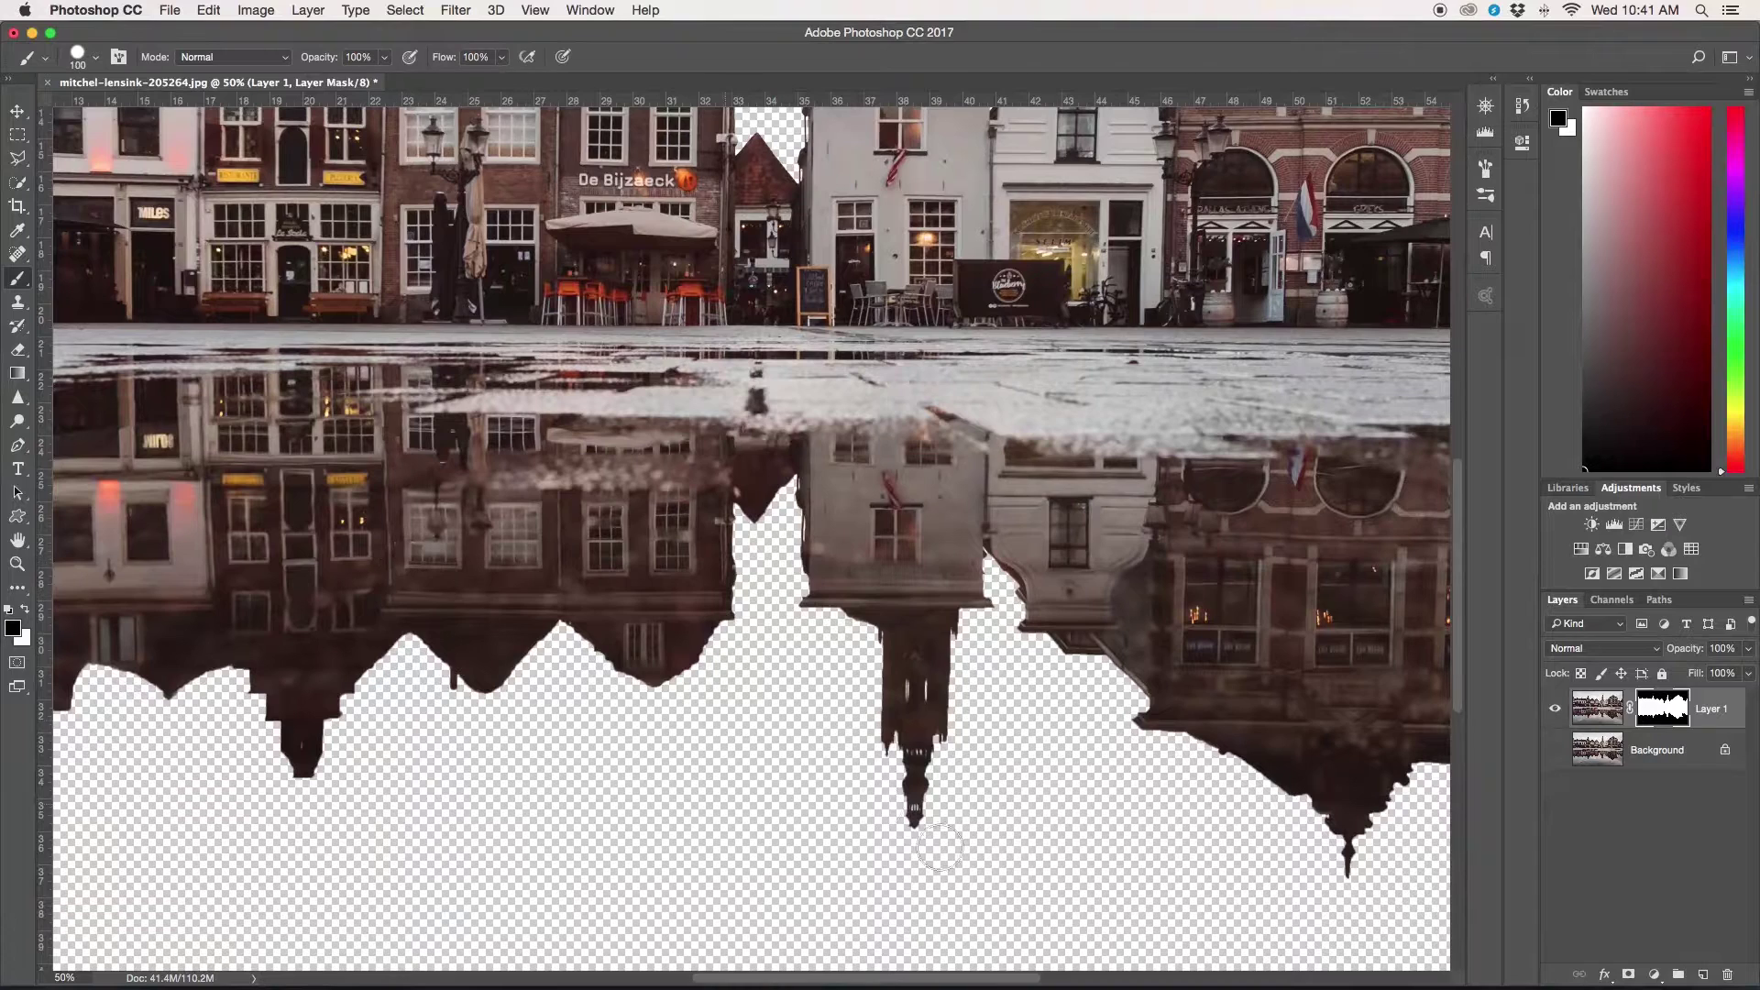
{"action": "left_click", "coordinate": [25, 611]}
{"action": "scroll", "coordinate": [917, 806], "scroll_direction": "down", "scroll_amount": 2}
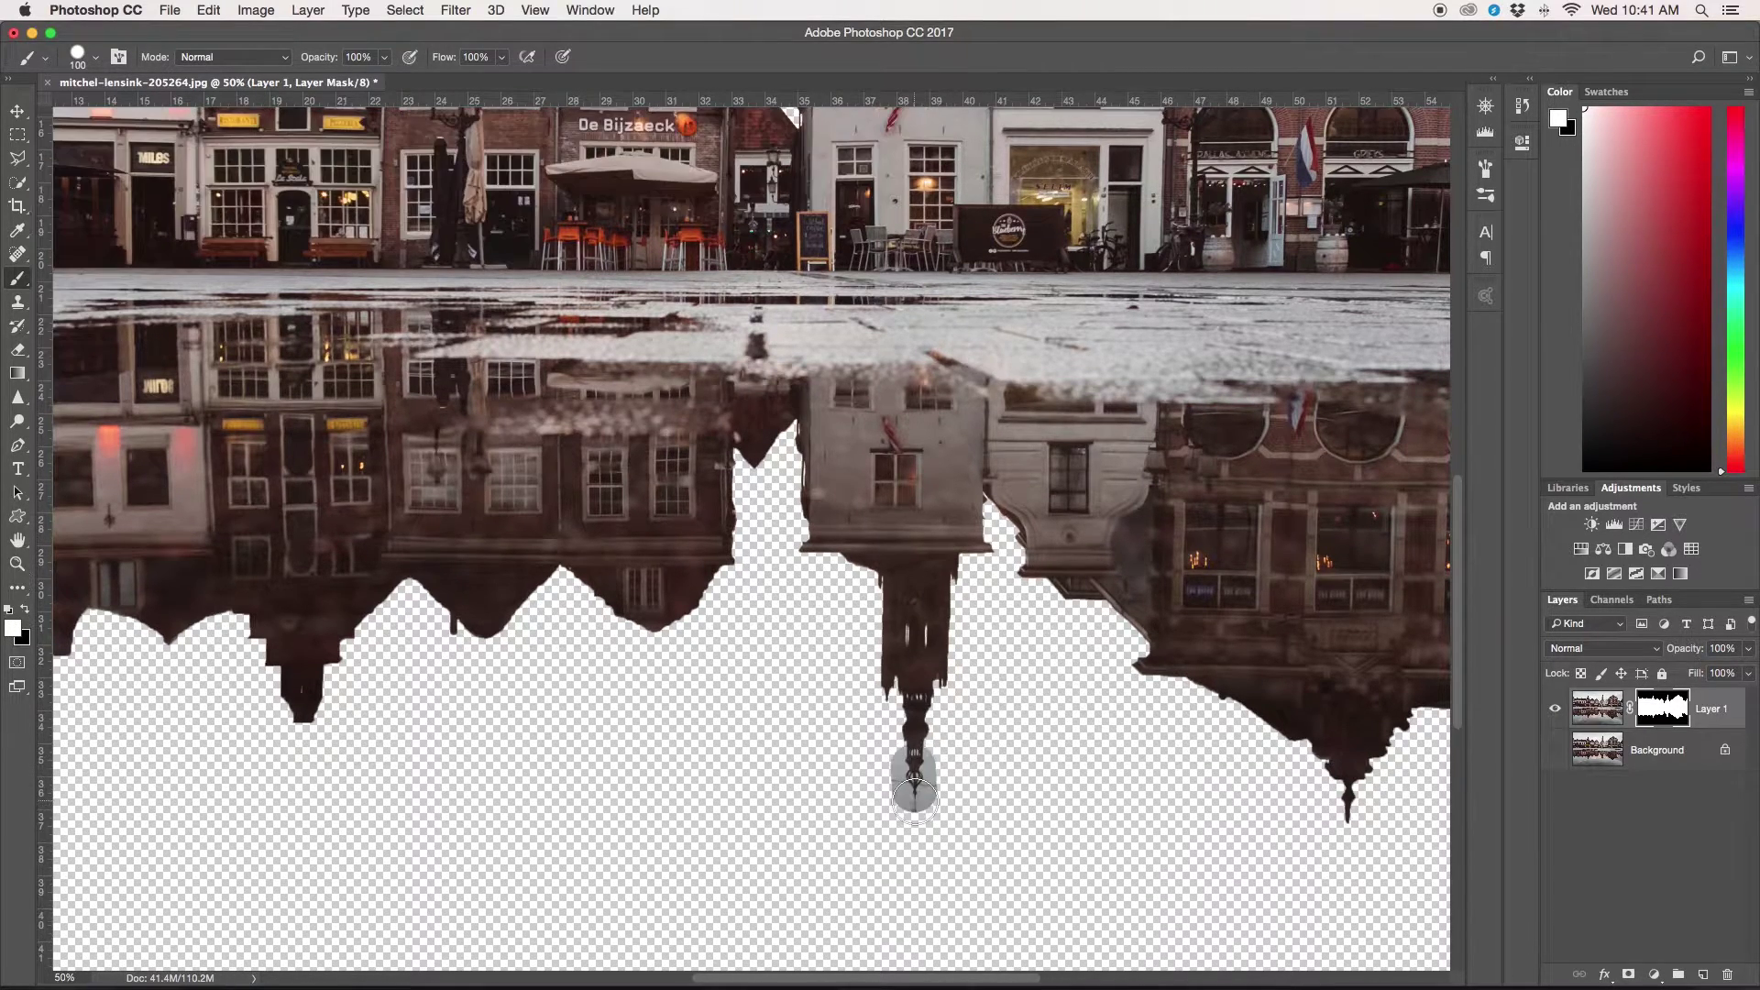
{"action": "mouse_move", "coordinate": [912, 779]}
{"action": "left_mouse_down"}
{"action": "mouse_move", "coordinate": [914, 805]}
{"action": "mouse_move", "coordinate": [912, 757]}
{"action": "mouse_move", "coordinate": [911, 785]}
{"action": "left_mouse_up"}
Step: Refine the mask around the reflected spire tip in Select and Mask with Smart Radius and a 125 px edge brush, outputting to Layer Mask
{"action": "right_click", "coordinate": [1681, 713]}
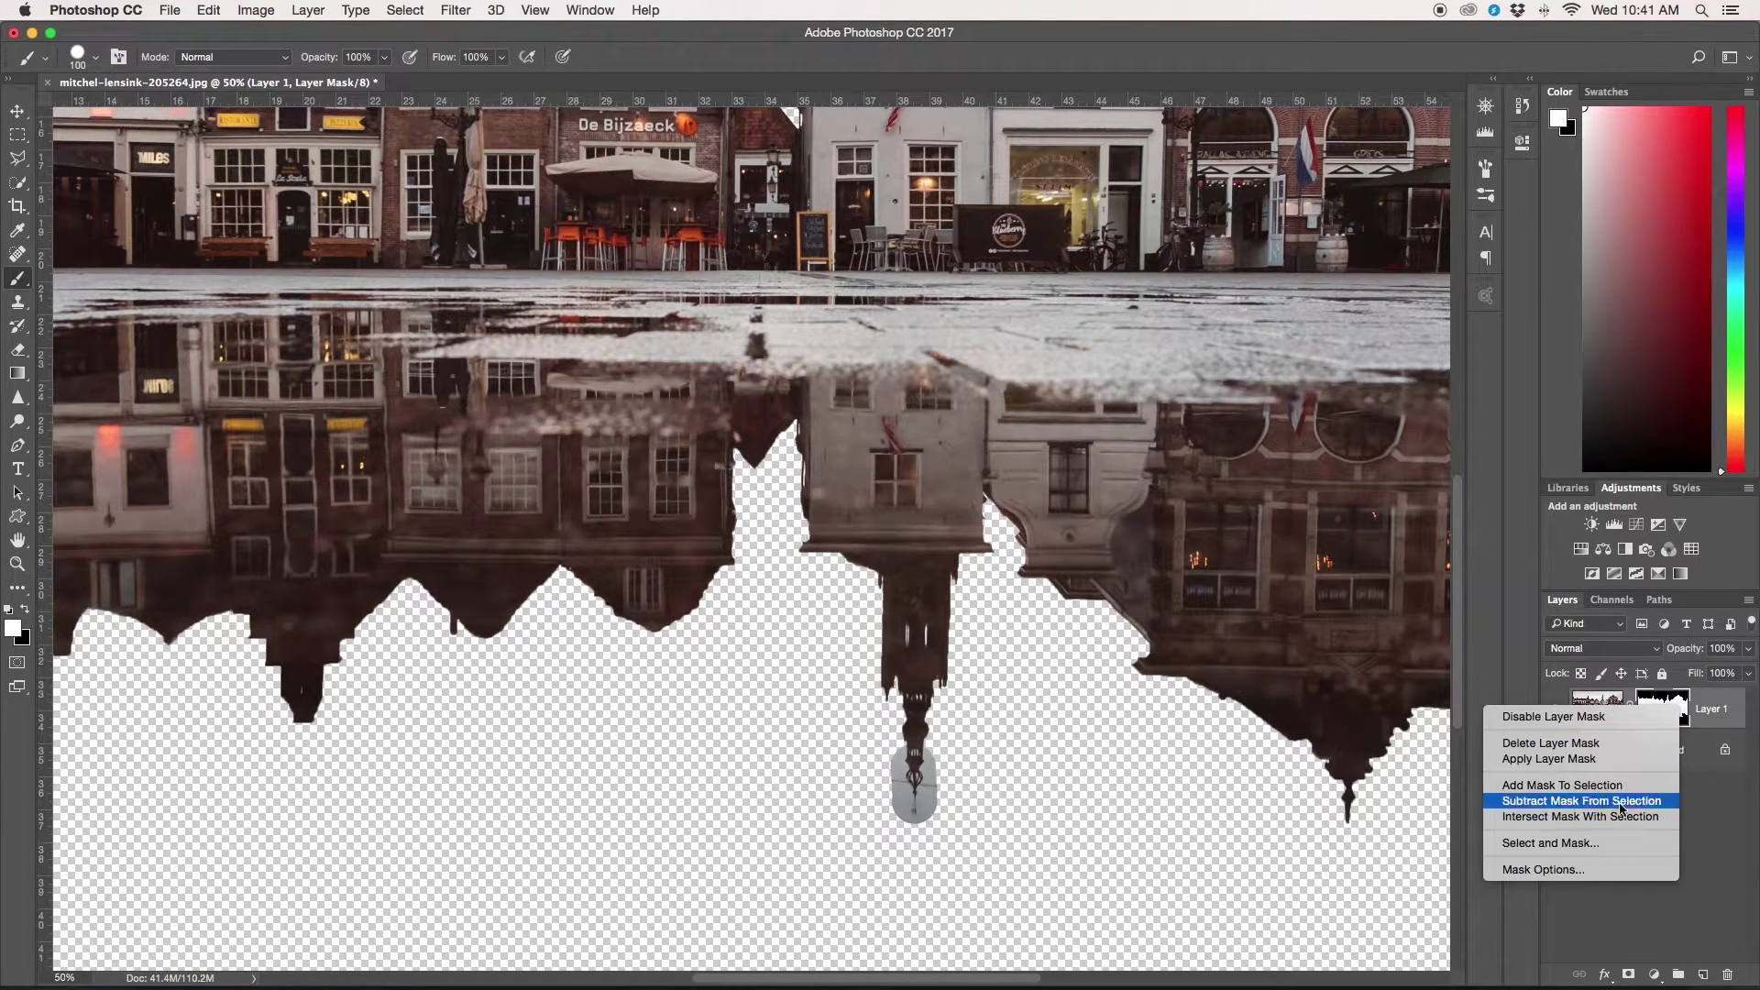
{"action": "left_click", "coordinate": [1600, 842]}
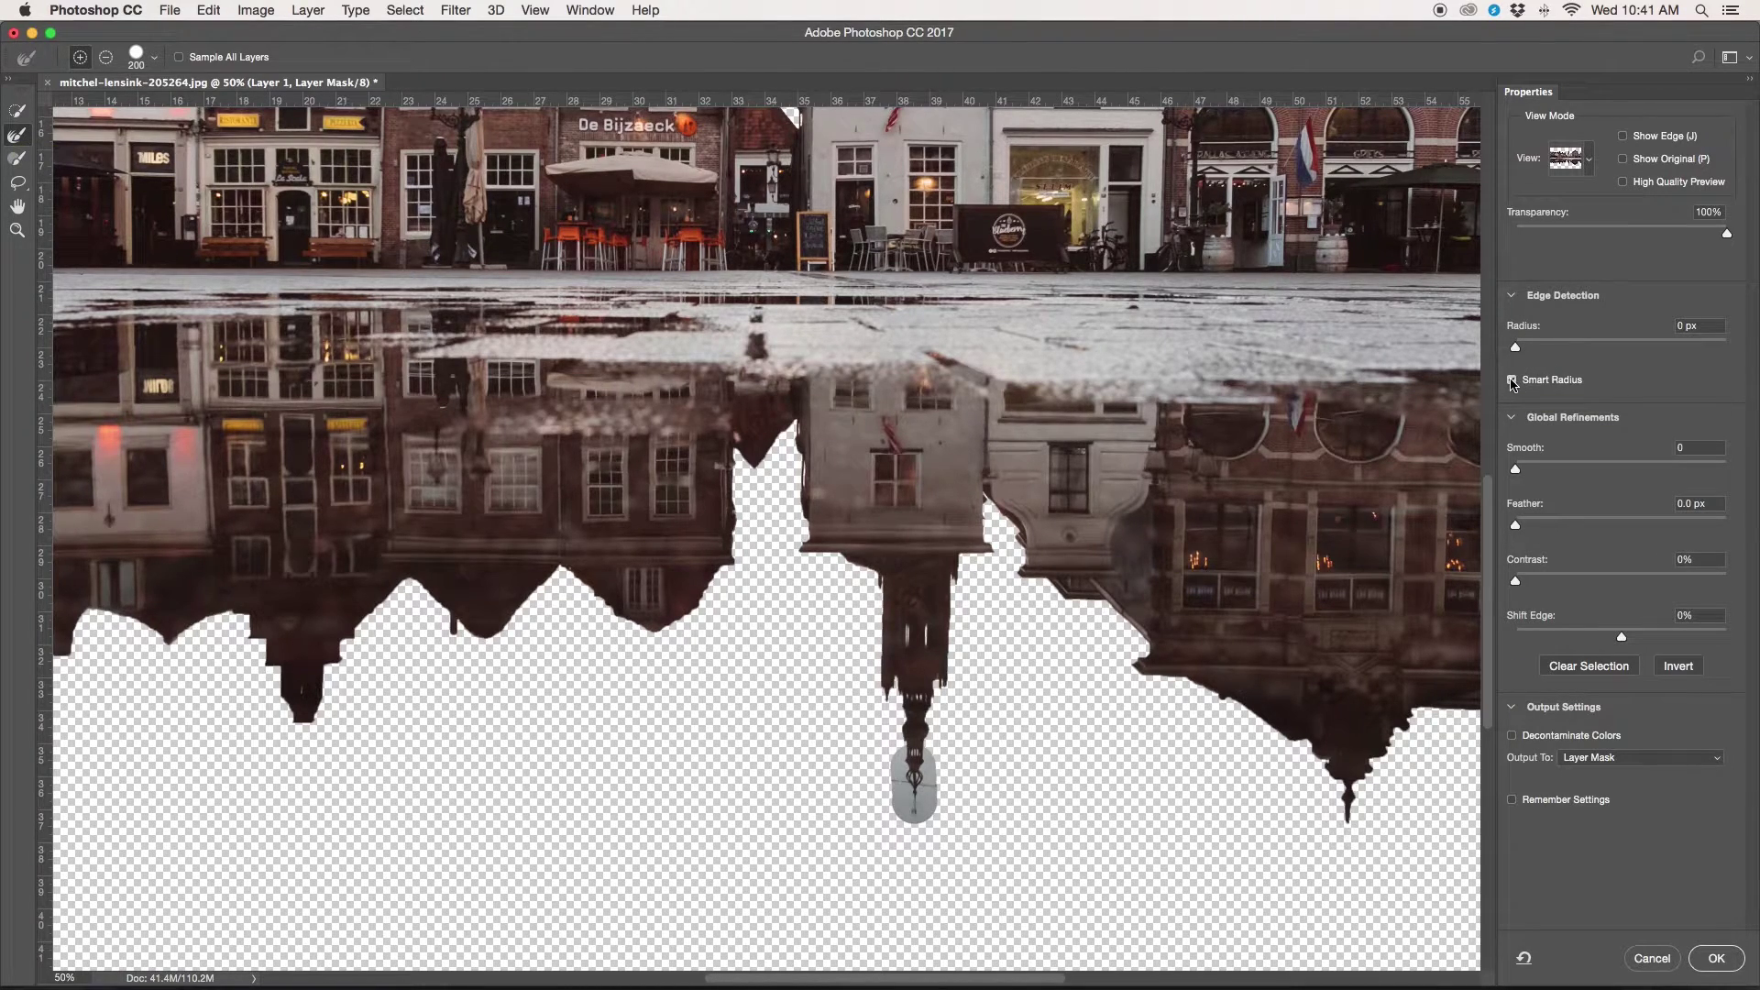
{"action": "key", "text": "bracketleft"}
{"action": "key", "text": "bracketleft"}
{"action": "left_click_drag", "start_coordinate": [951, 786], "coordinate": [926, 786]}
{"action": "key", "text": "bracketleft"}
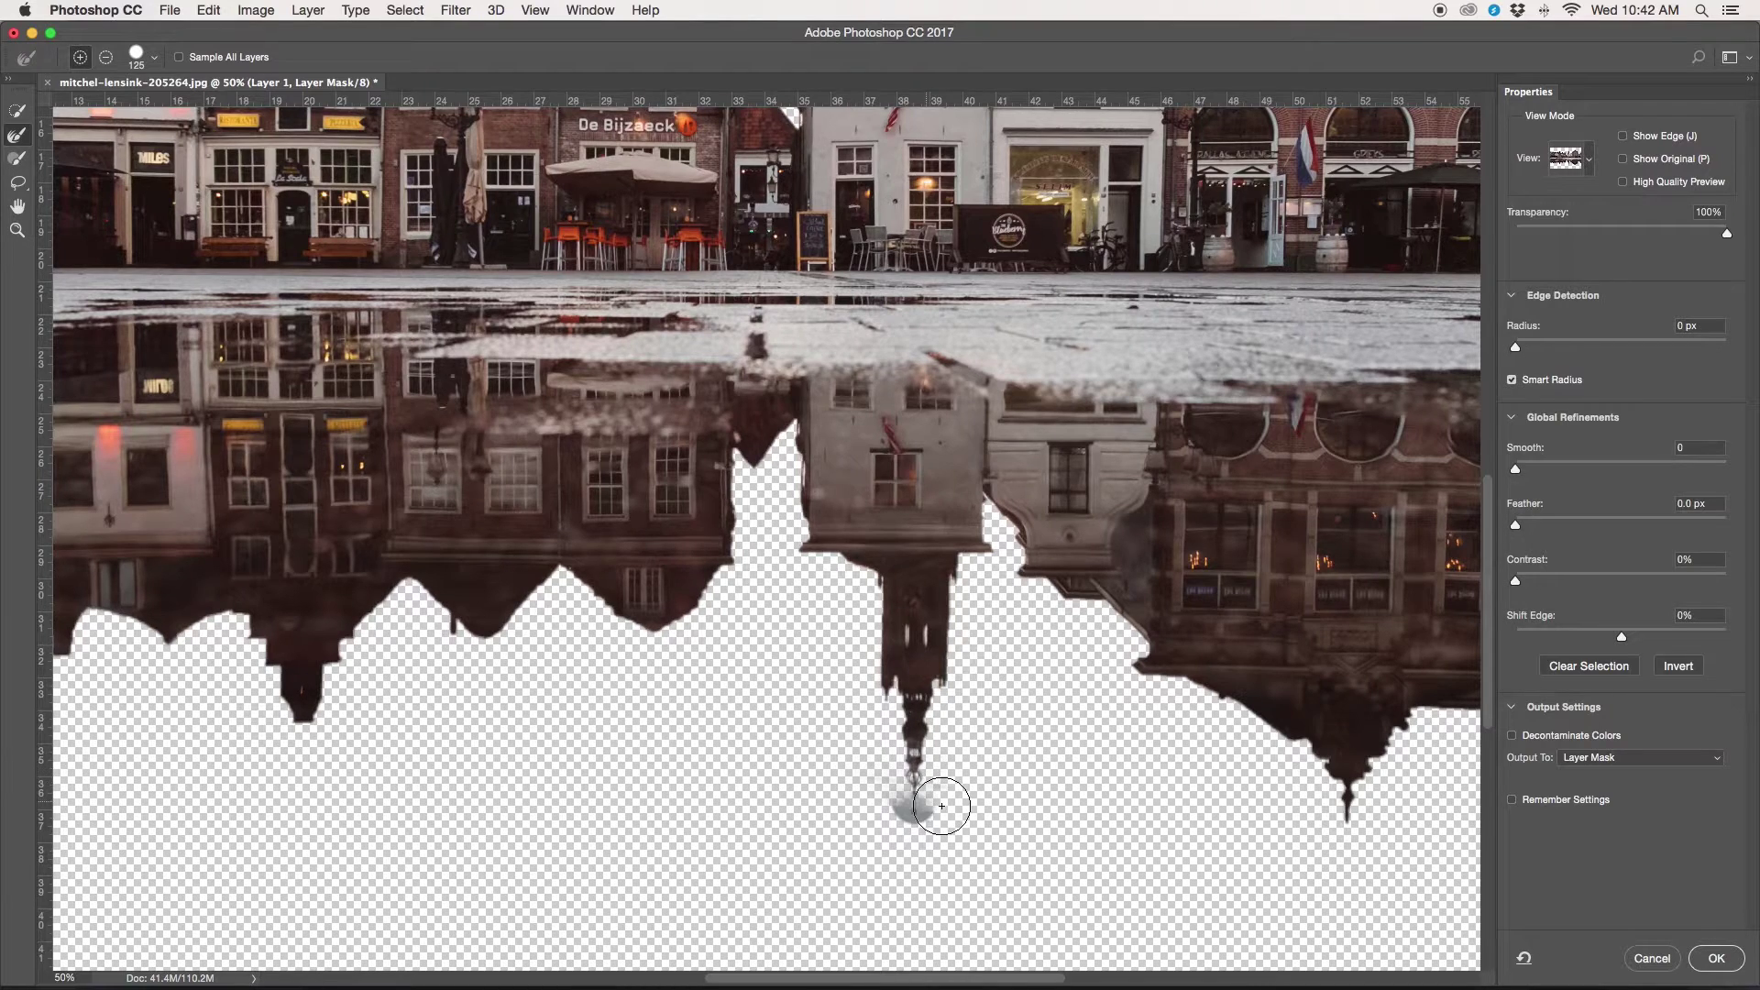
{"action": "scroll", "coordinate": [999, 808], "scroll_direction": "up", "scroll_amount": 1}
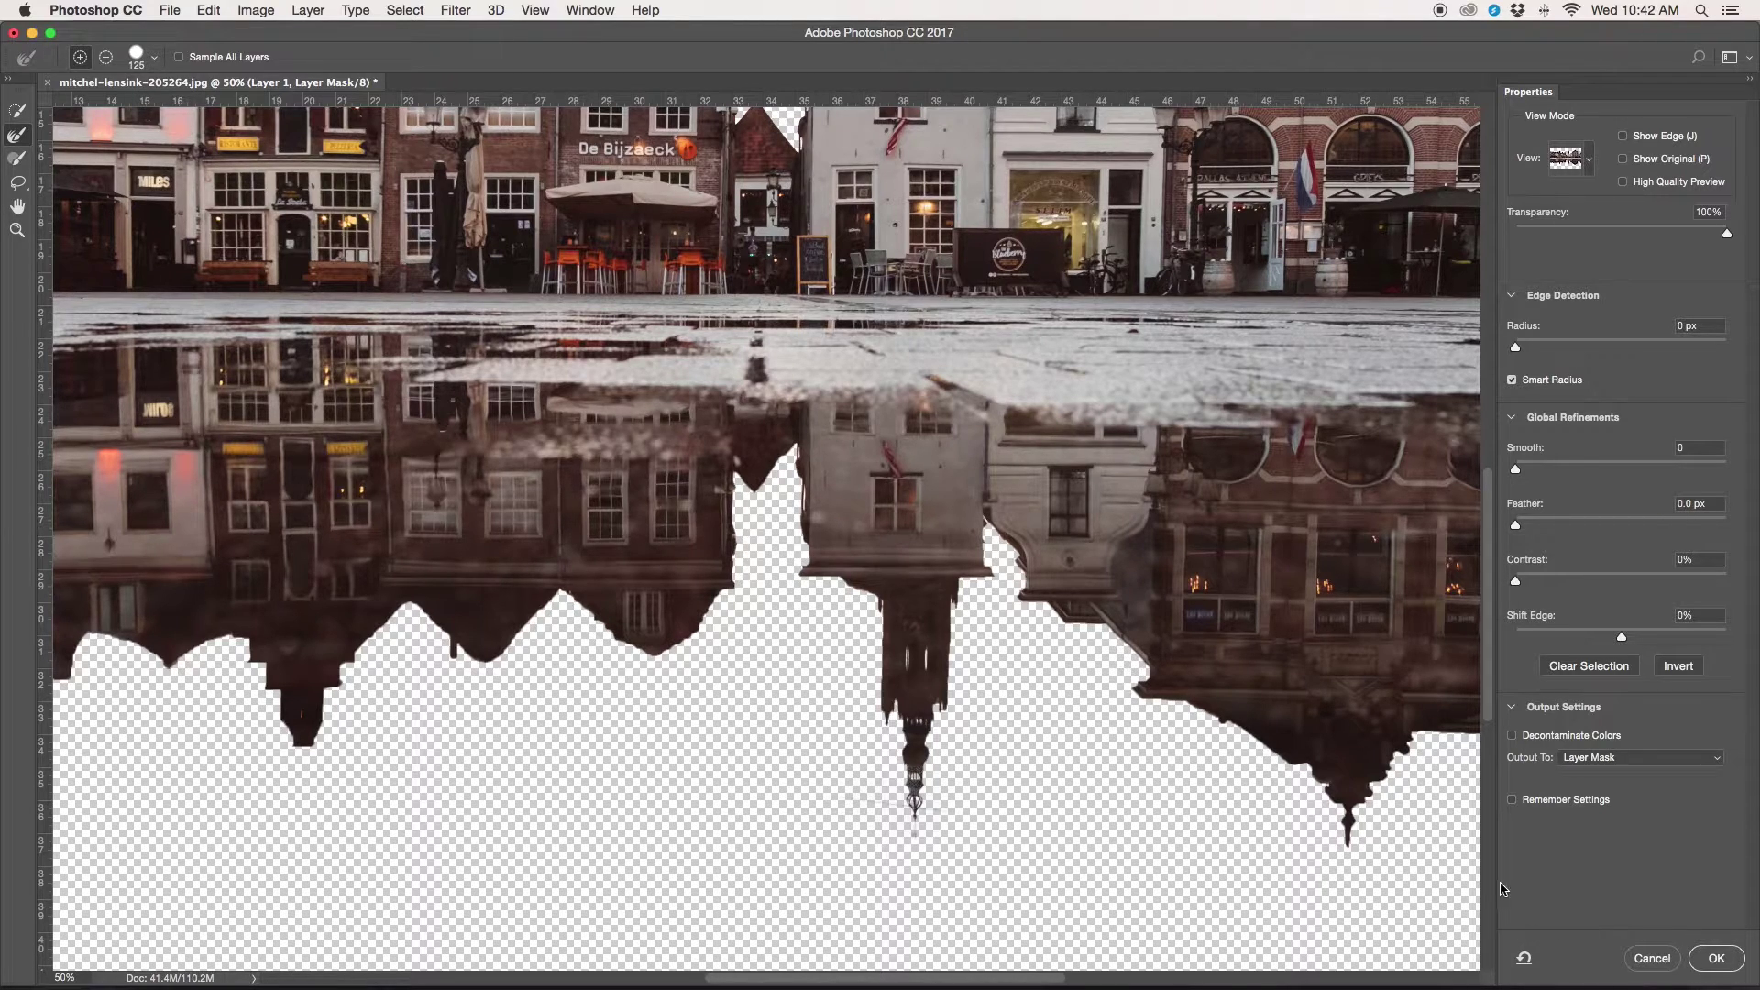
{"action": "left_click", "coordinate": [1716, 958]}
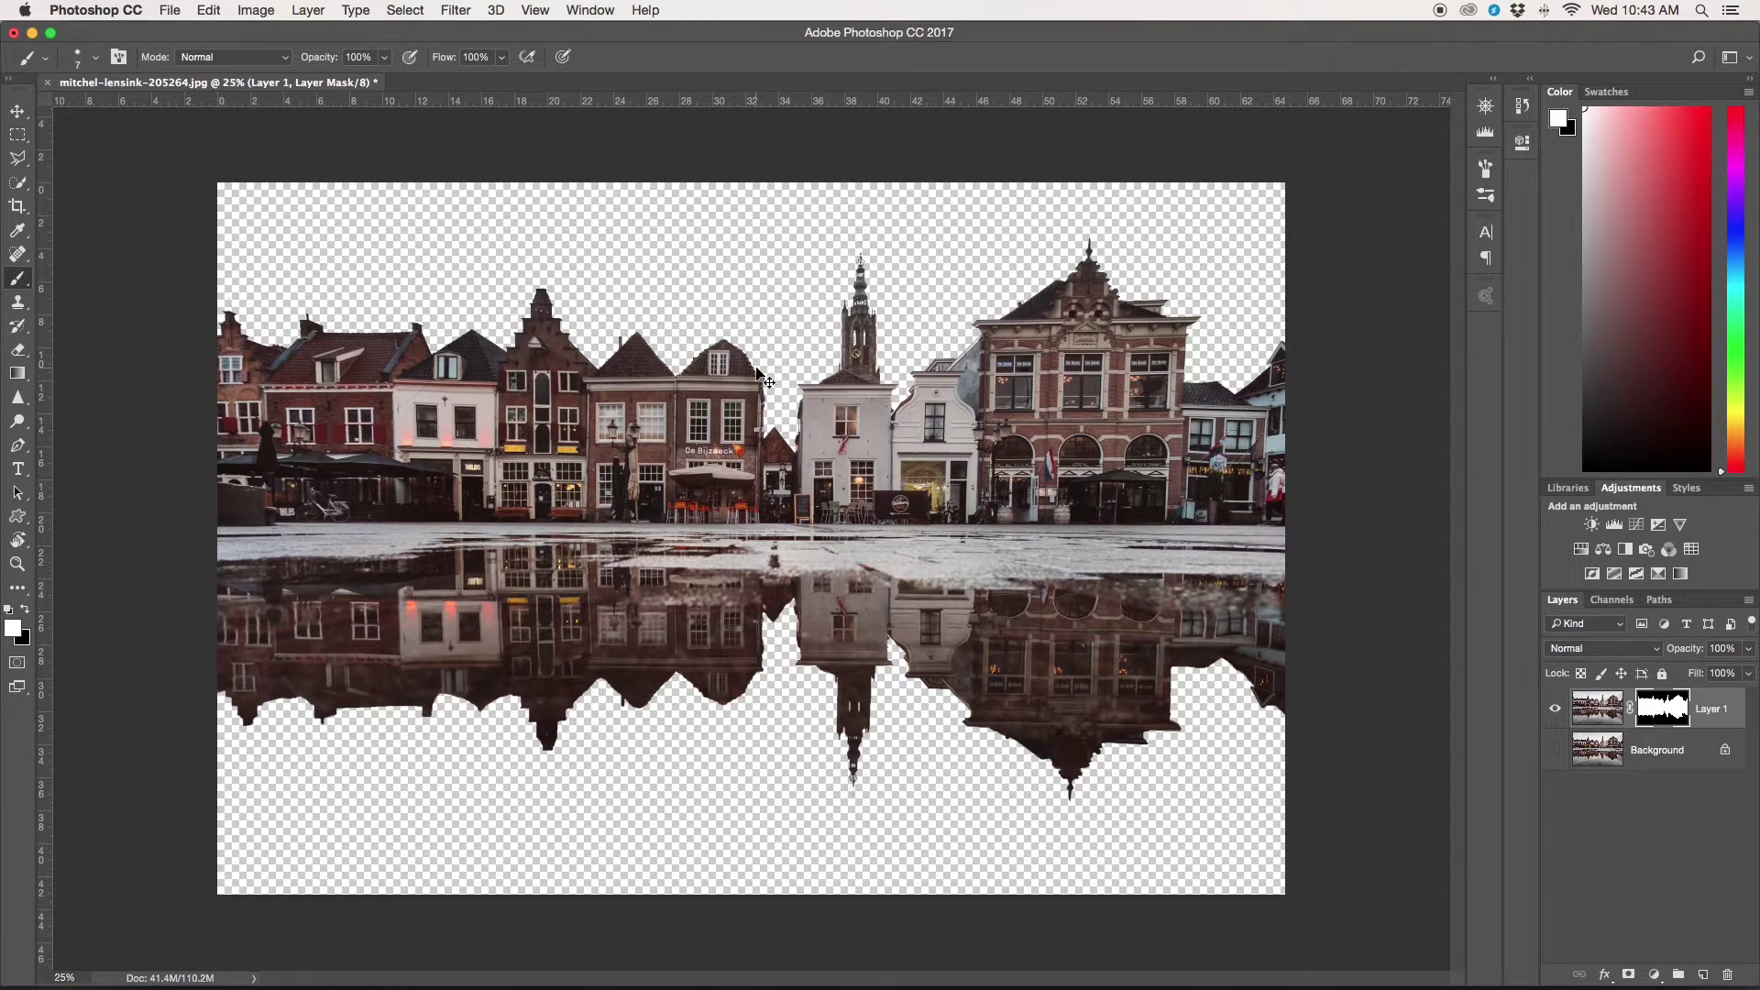
Step: Open Stormclouds1.jpg from the Composite Assets folder on the external drive
{"action": "key", "text": "super+o"}
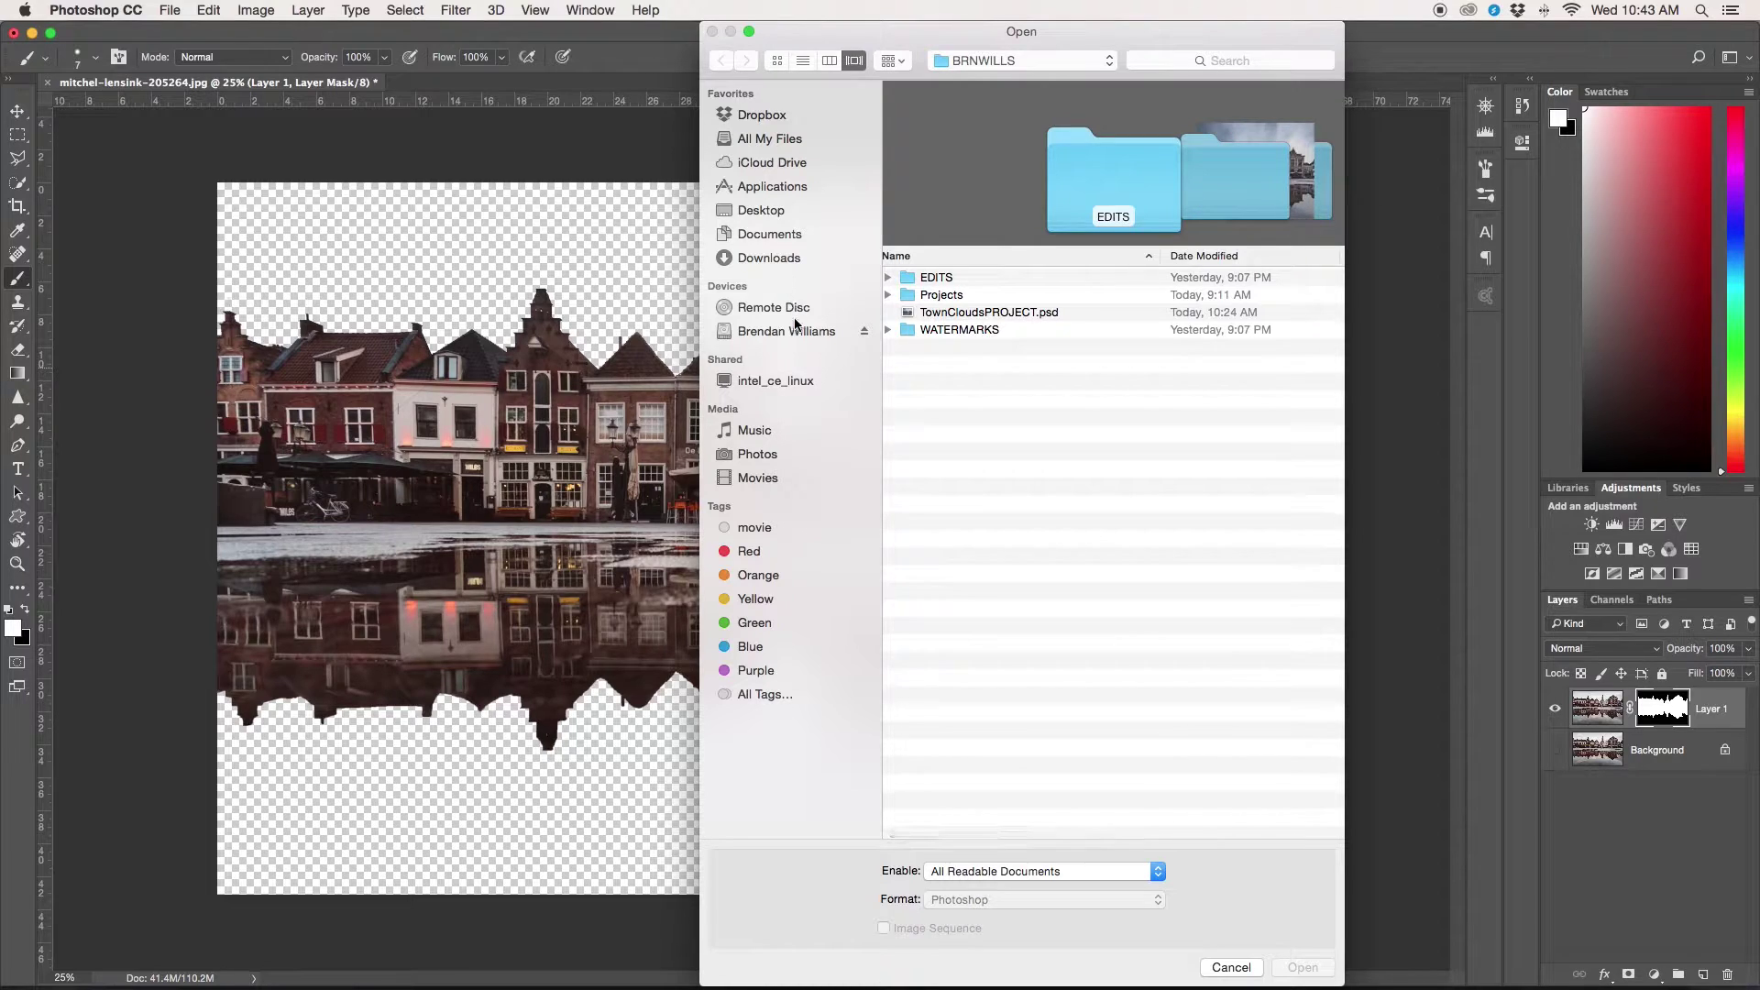
{"action": "left_click", "coordinate": [794, 333]}
{"action": "left_click", "coordinate": [922, 311]}
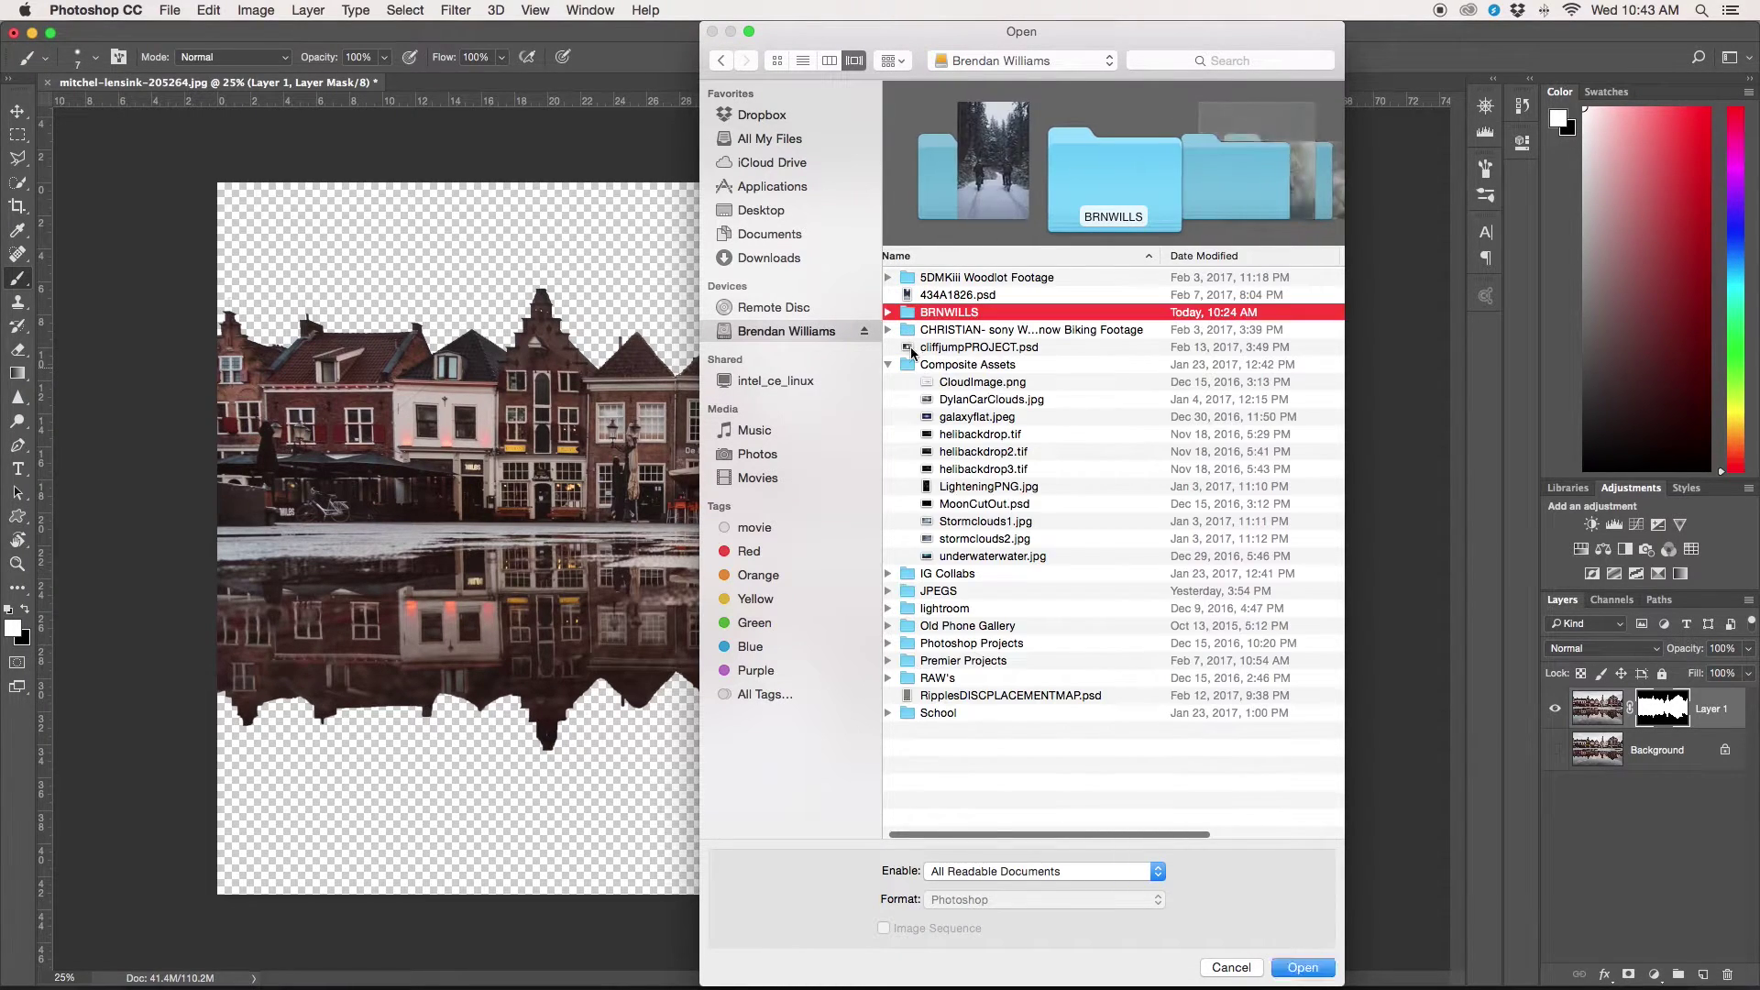
{"action": "left_click", "coordinate": [981, 524]}
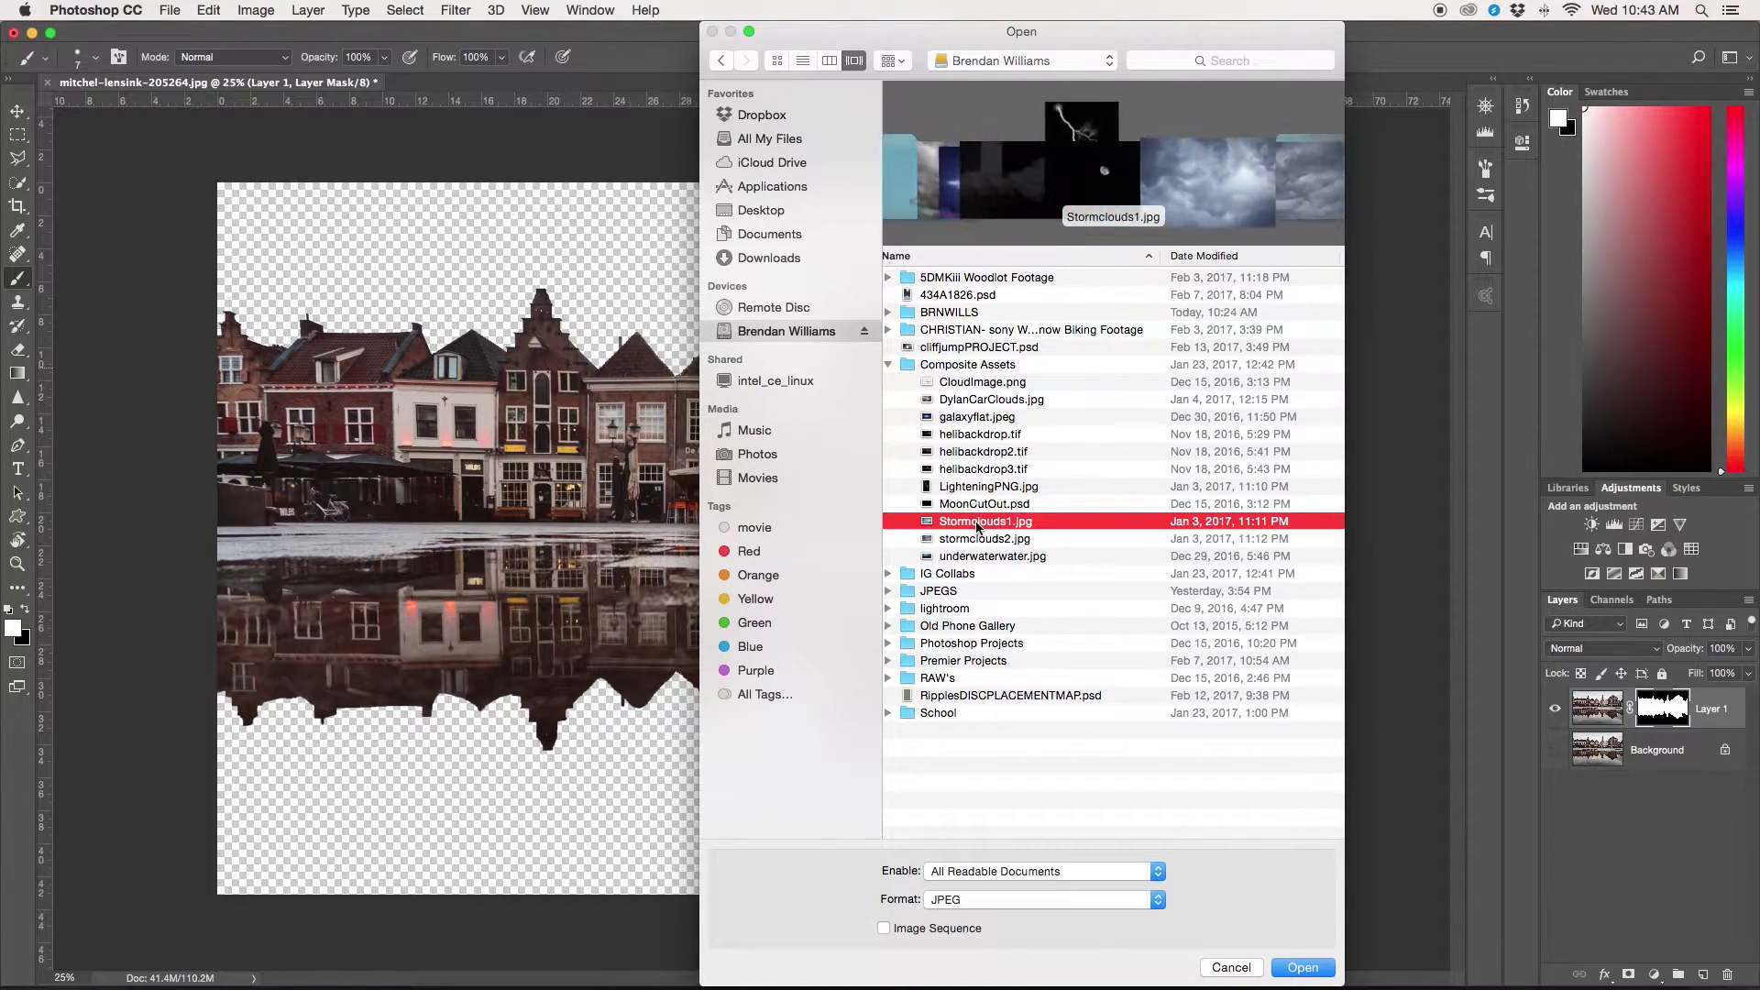
{"action": "left_click", "coordinate": [1302, 968]}
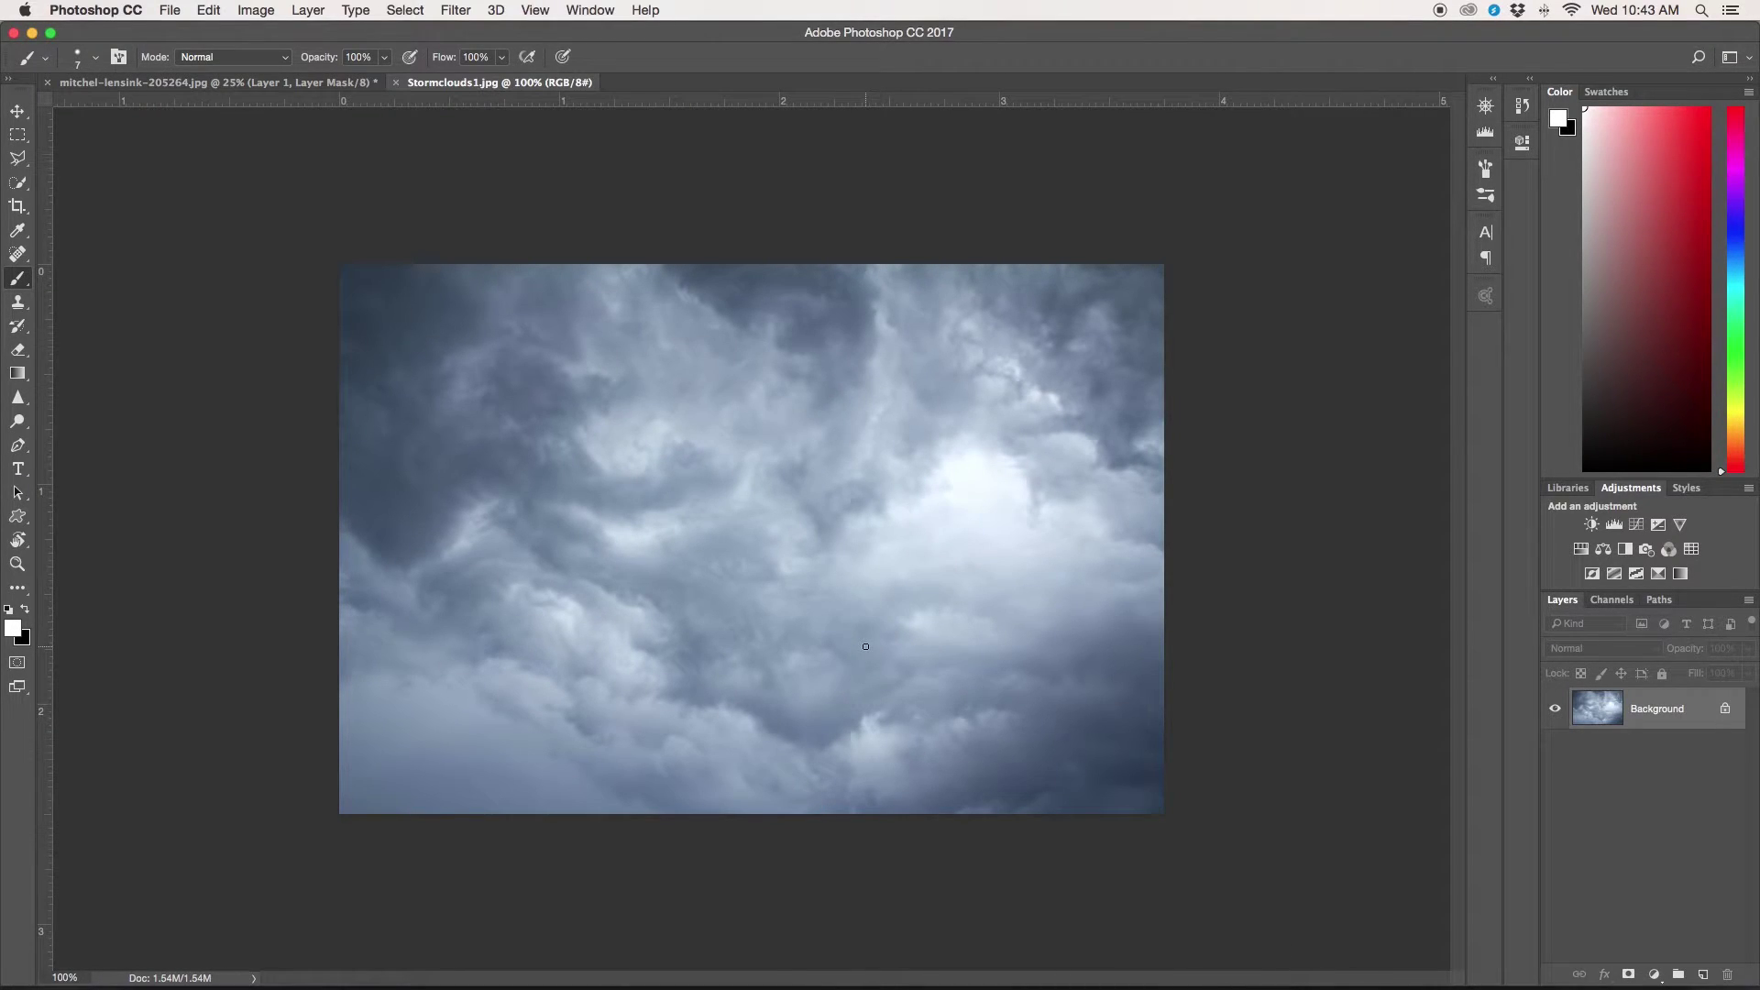
Step: Duplicate the storm clouds layer and move the copy into the town photo document
{"action": "key", "text": "super+j"}
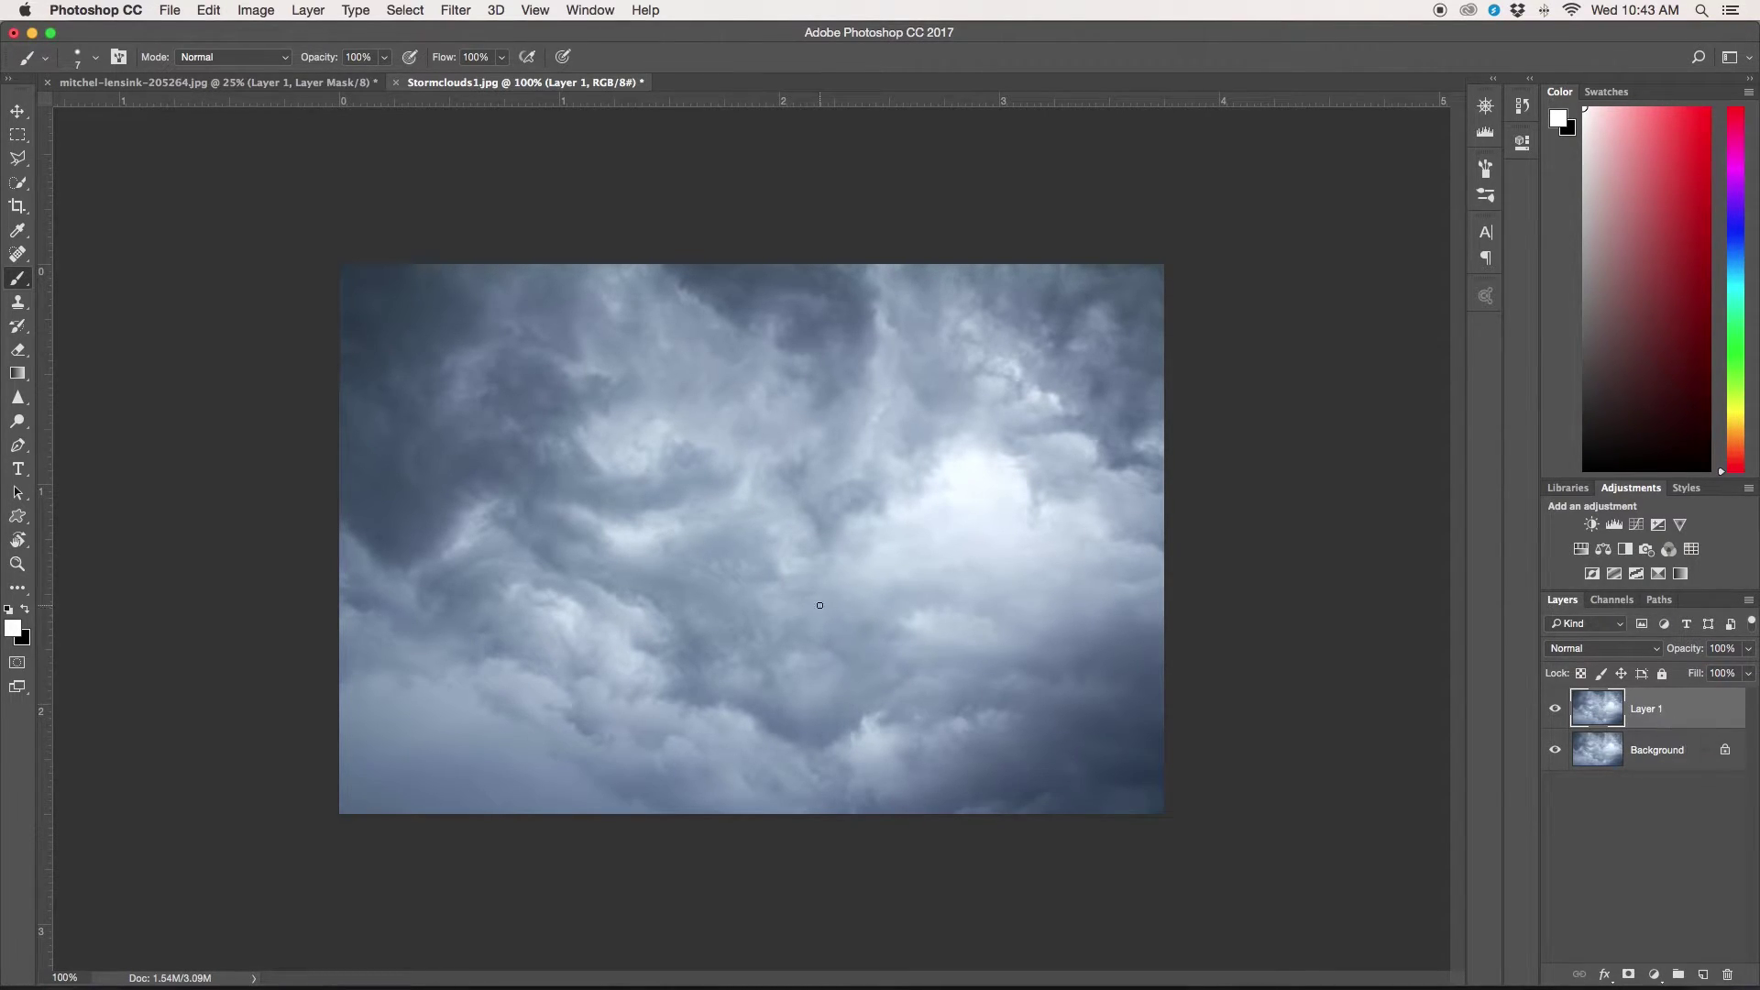
{"action": "key", "text": "v"}
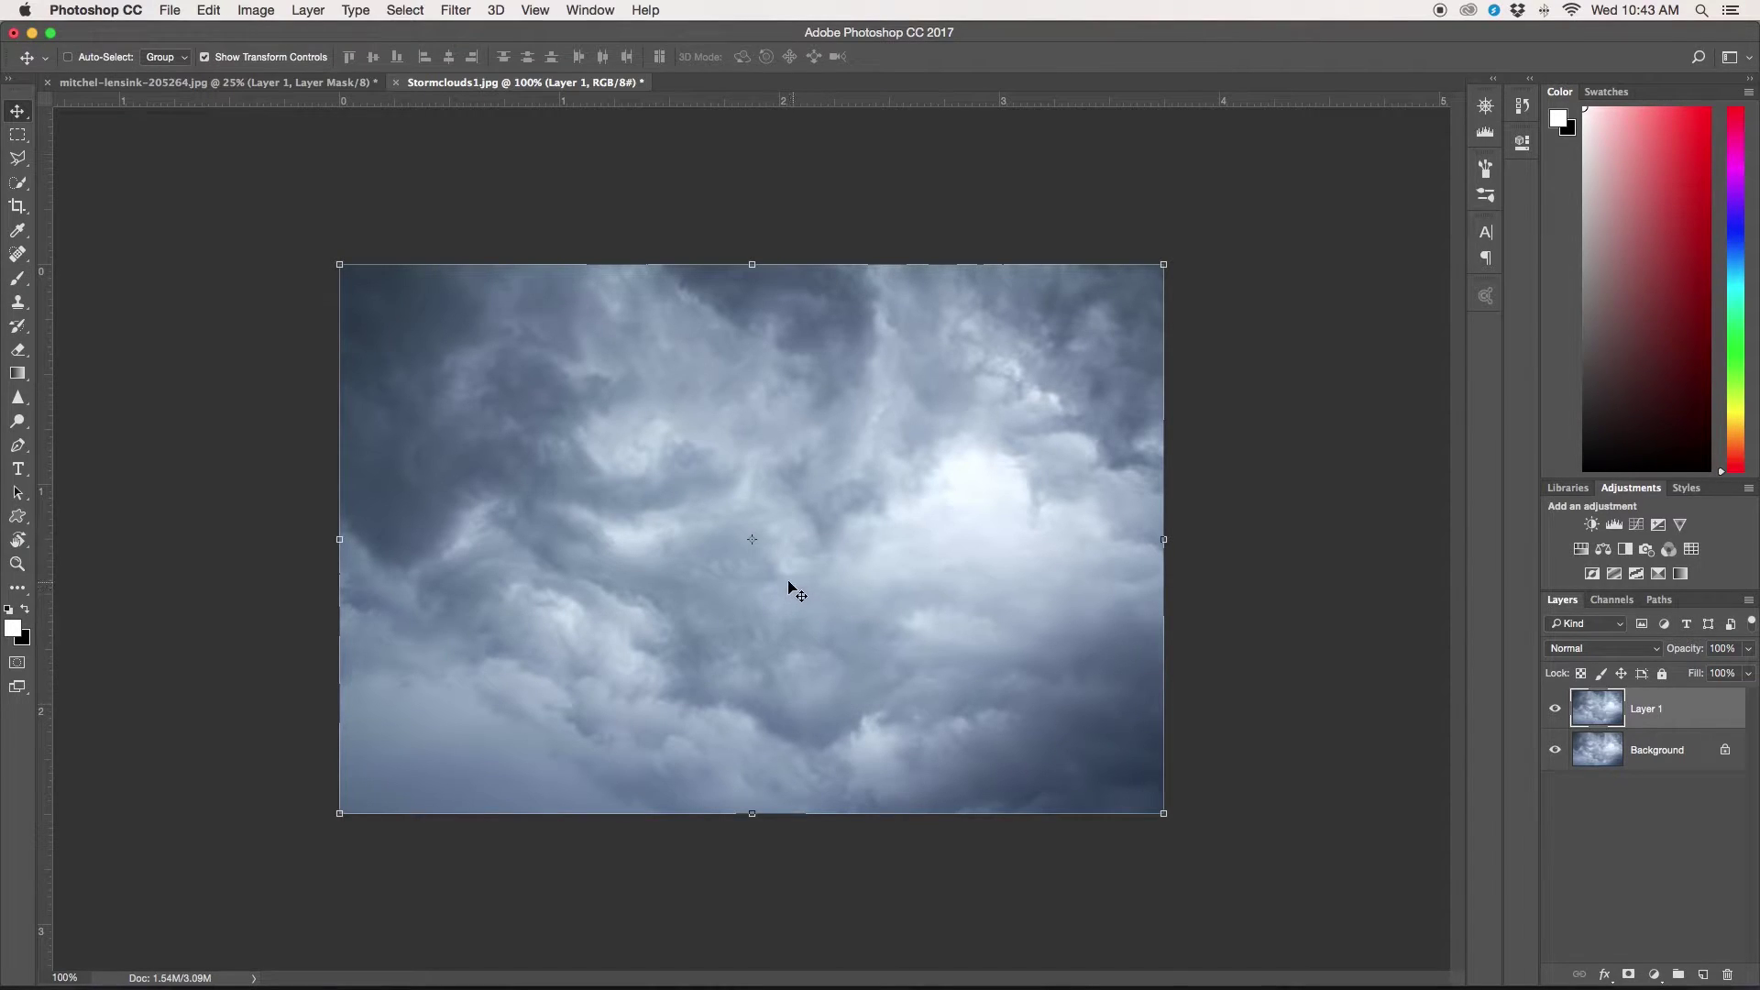
{"action": "left_click_drag", "start_coordinate": [911, 550], "coordinate": [248, 87]}
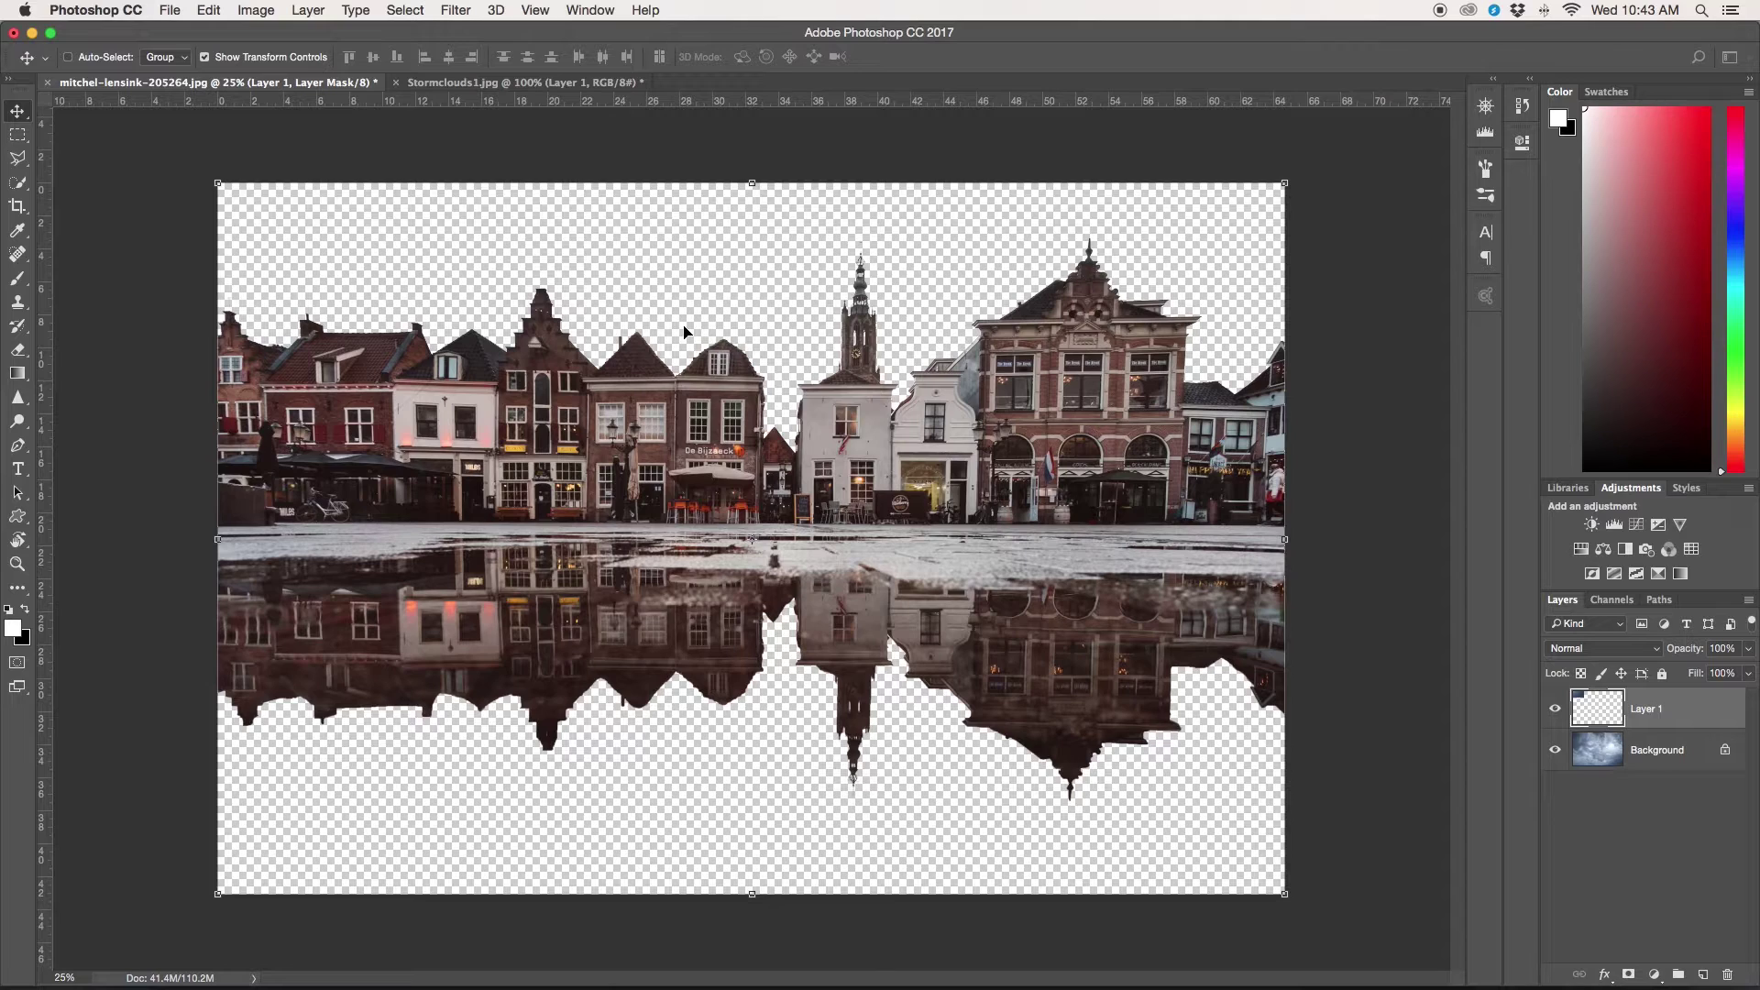
{"action": "left_click_drag", "start_coordinate": [790, 433], "coordinate": [790, 438]}
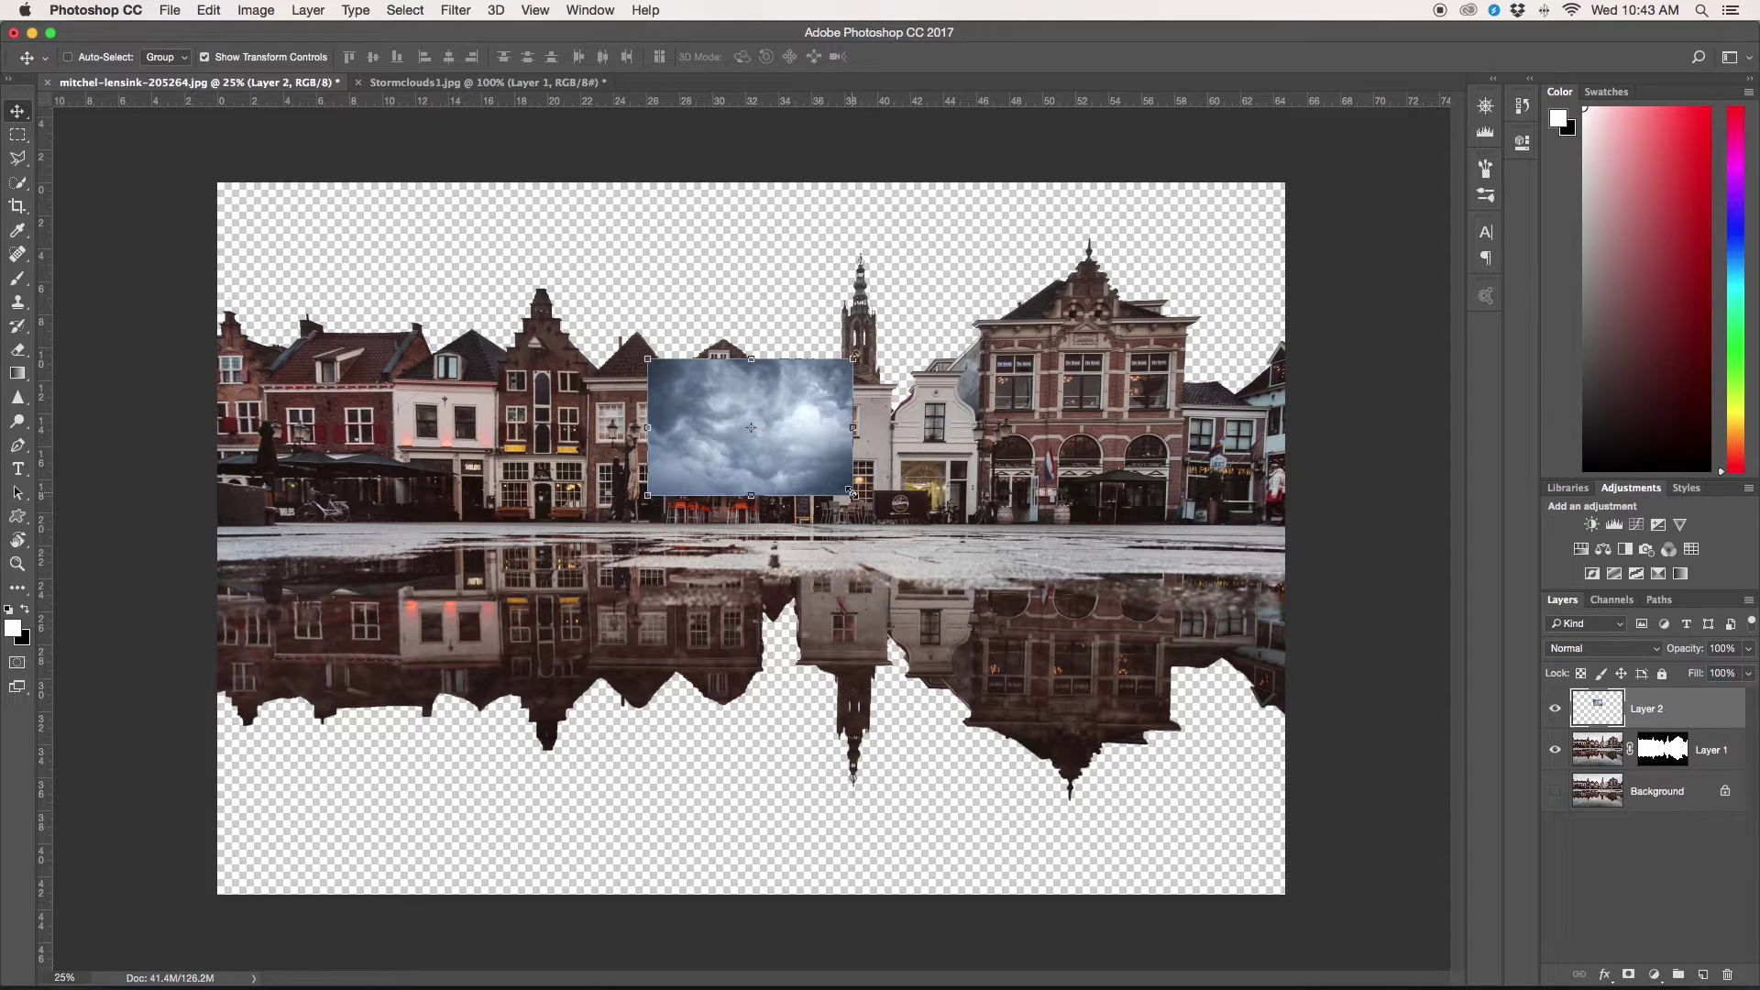
Step: Enlarge the storm clouds to cover the whole sky and place their layer beneath Layer 1
{"action": "left_click_drag", "start_coordinate": [853, 495], "coordinate": [1491, 922]}
{"action": "left_click_drag", "start_coordinate": [755, 580], "coordinate": [523, 424]}
{"action": "left_click_drag", "start_coordinate": [1670, 713], "coordinate": [1675, 772]}
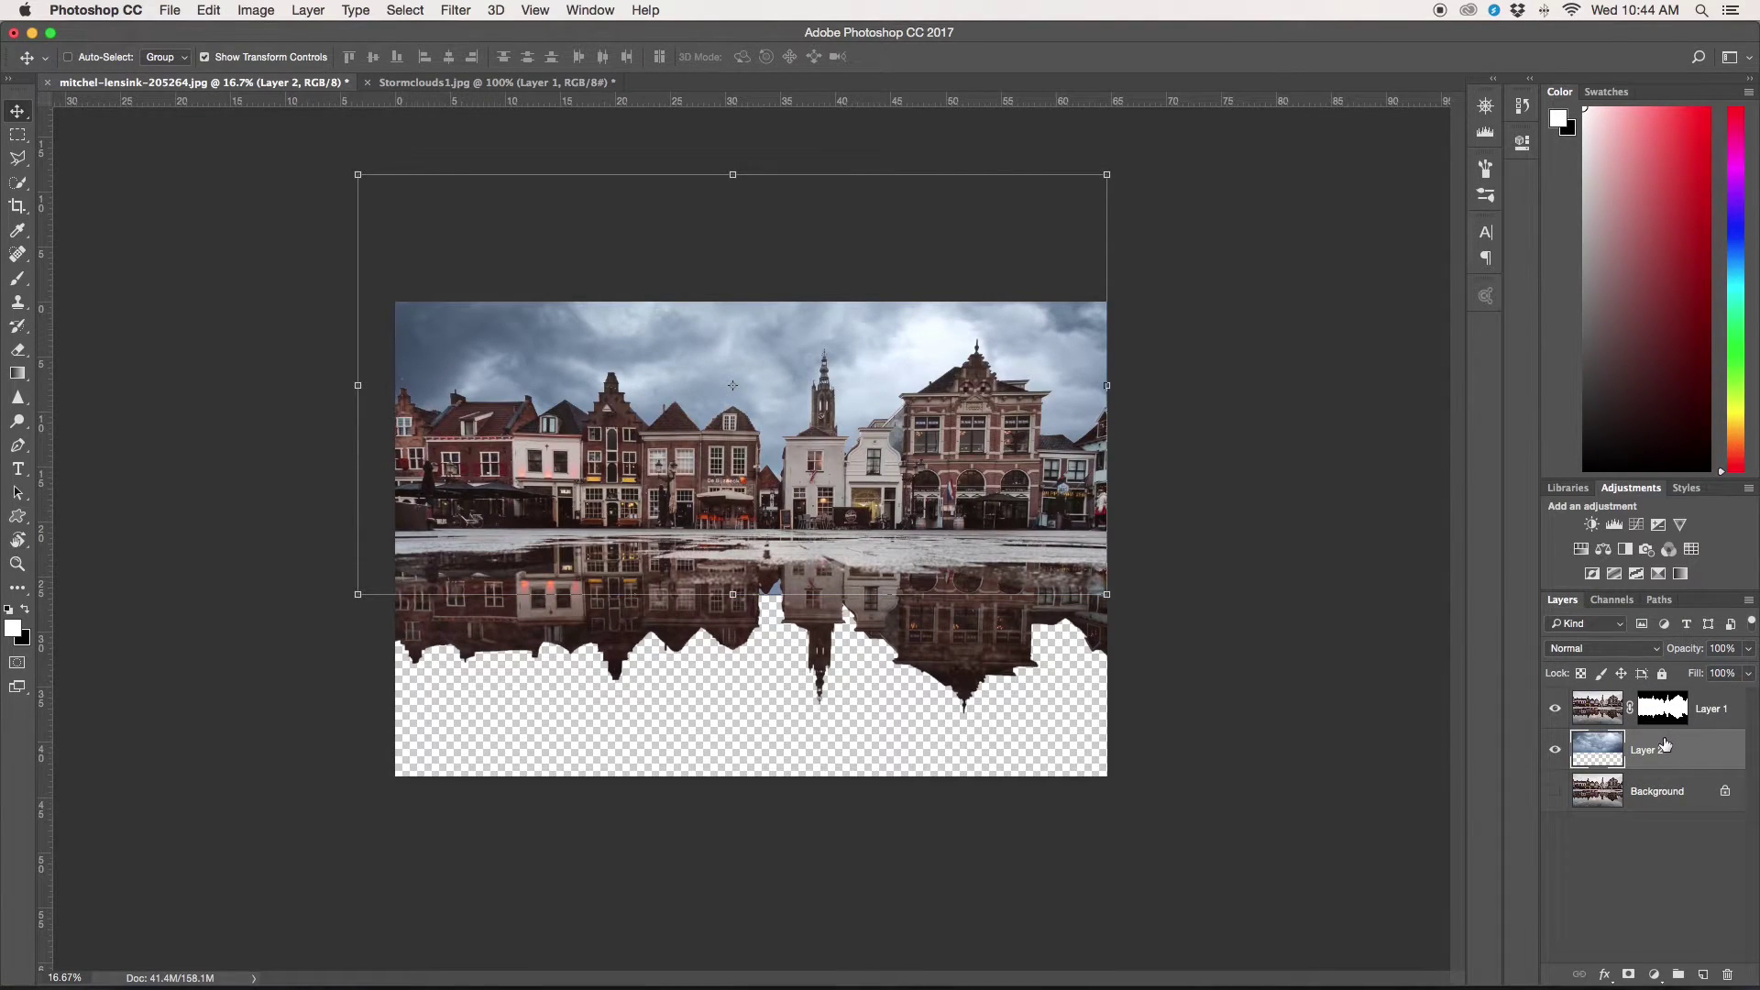
Step: Rename the storm clouds layer as "sky clouds"
{"action": "double_click", "coordinate": [1662, 748]}
{"action": "type", "text": "clouds"}
{"action": "key", "text": "Return"}
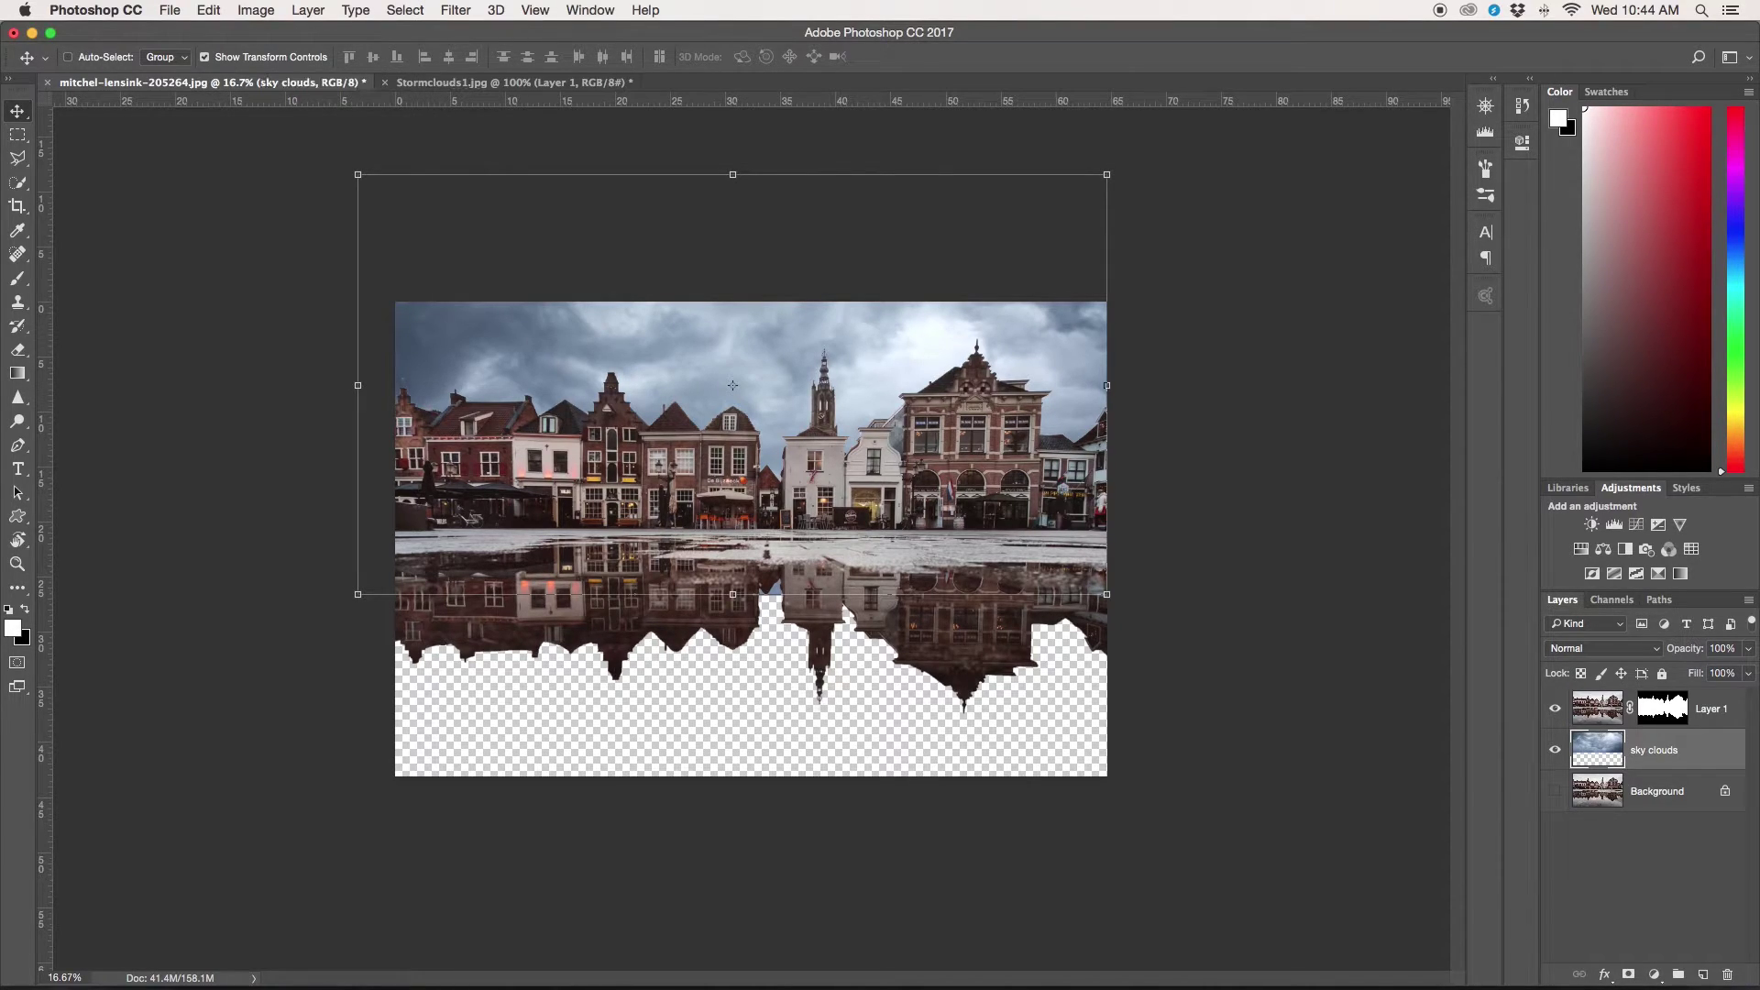
Step: Duplicate the sky clouds layer and name the copy "reflection clouds"
{"action": "key", "text": "super+j"}
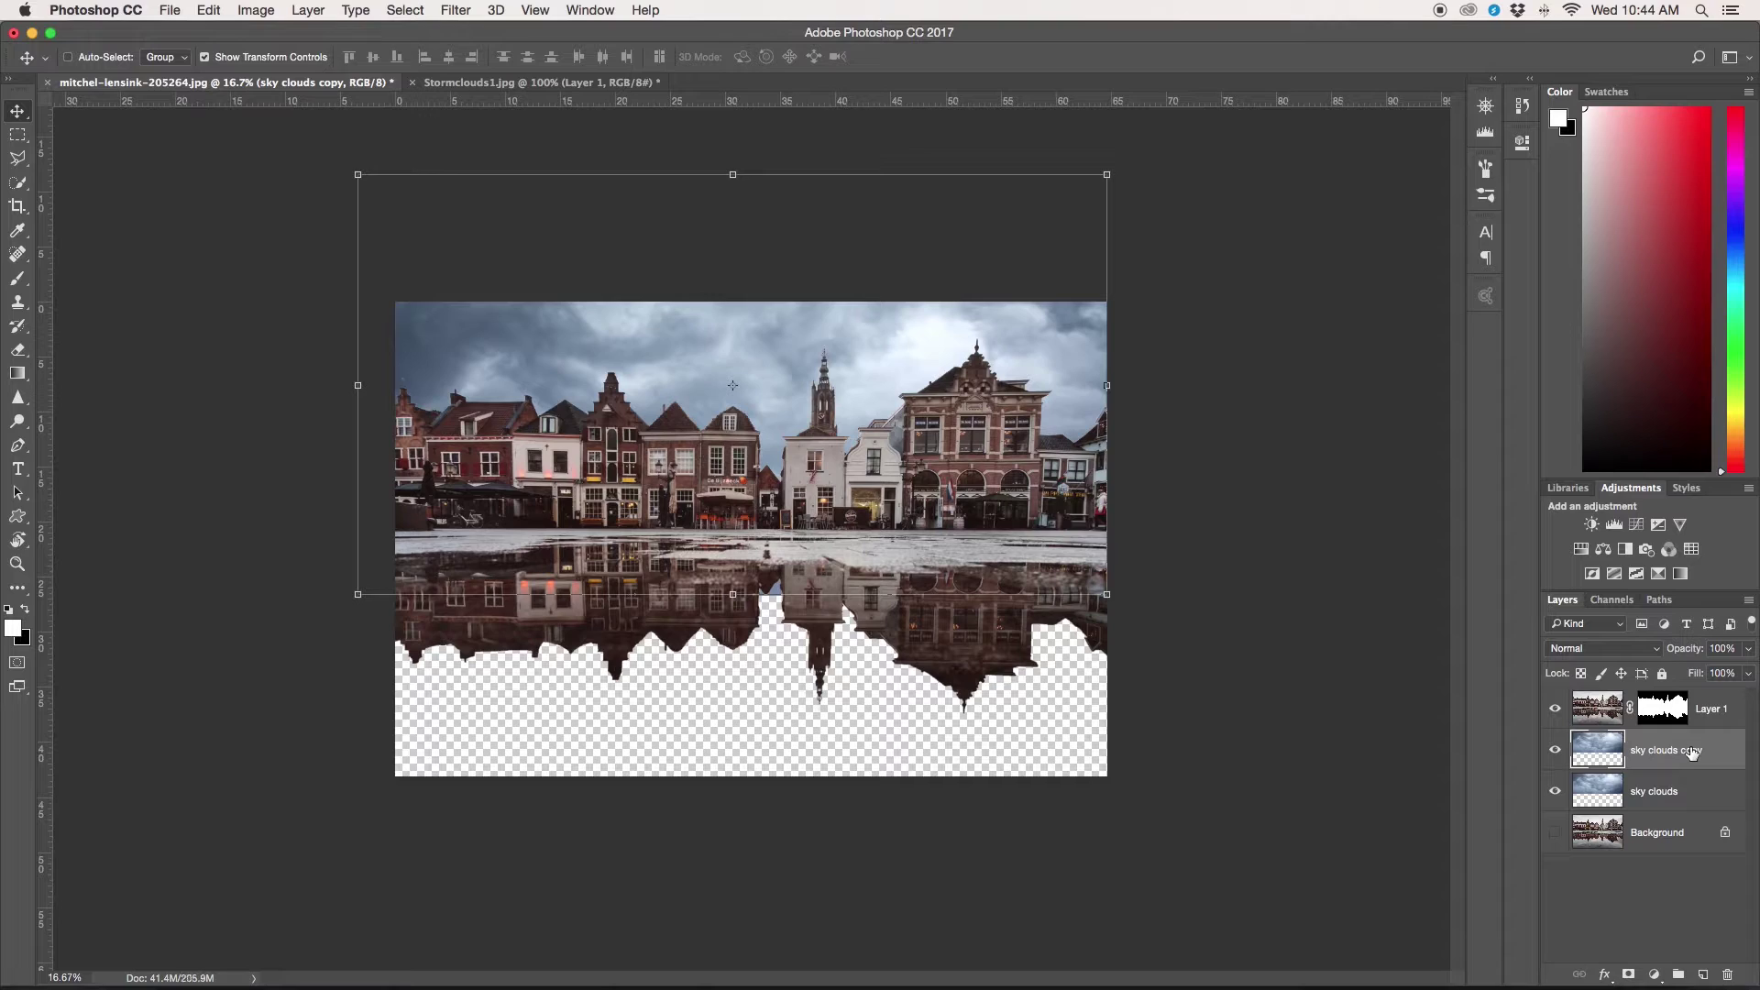
{"action": "double_click", "coordinate": [1693, 752]}
{"action": "type", "text": "reflection clouds"}
{"action": "key", "text": "Return"}
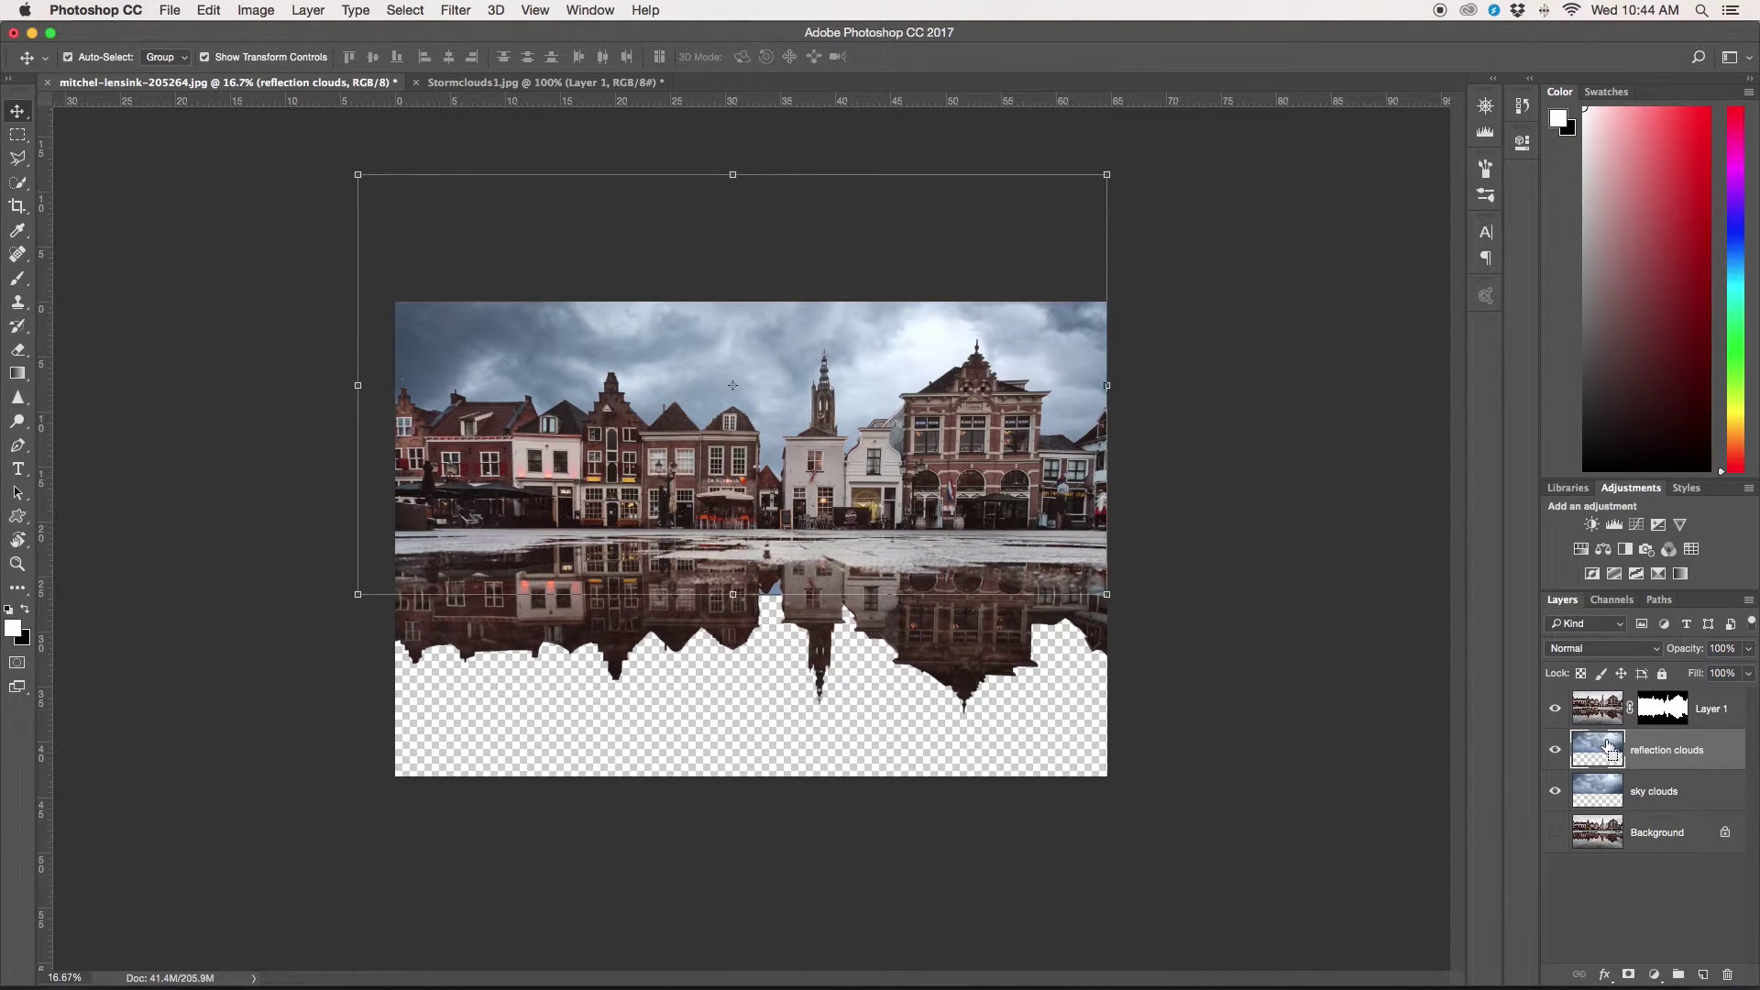
Step: Flip the reflection clouds layer vertically and move it down to cover the water area beneath the reflected buildings
{"action": "key", "text": "super+t"}
{"action": "right_click", "coordinate": [902, 498]}
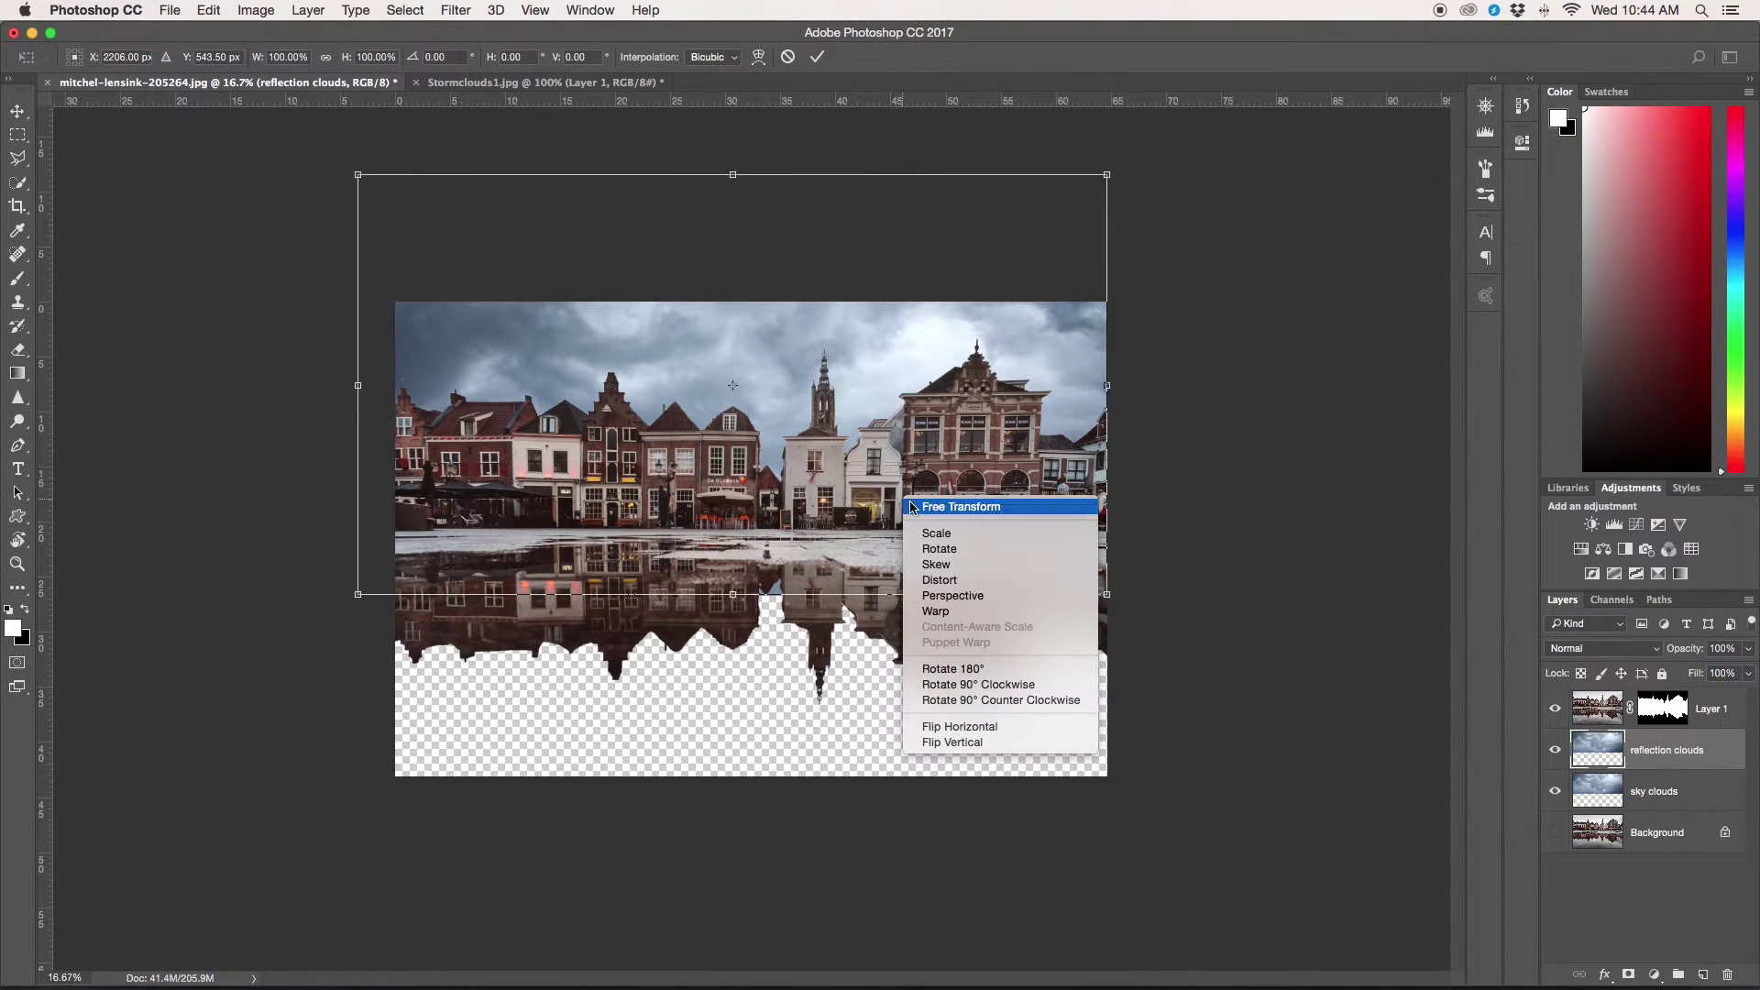
{"action": "left_click", "coordinate": [975, 741]}
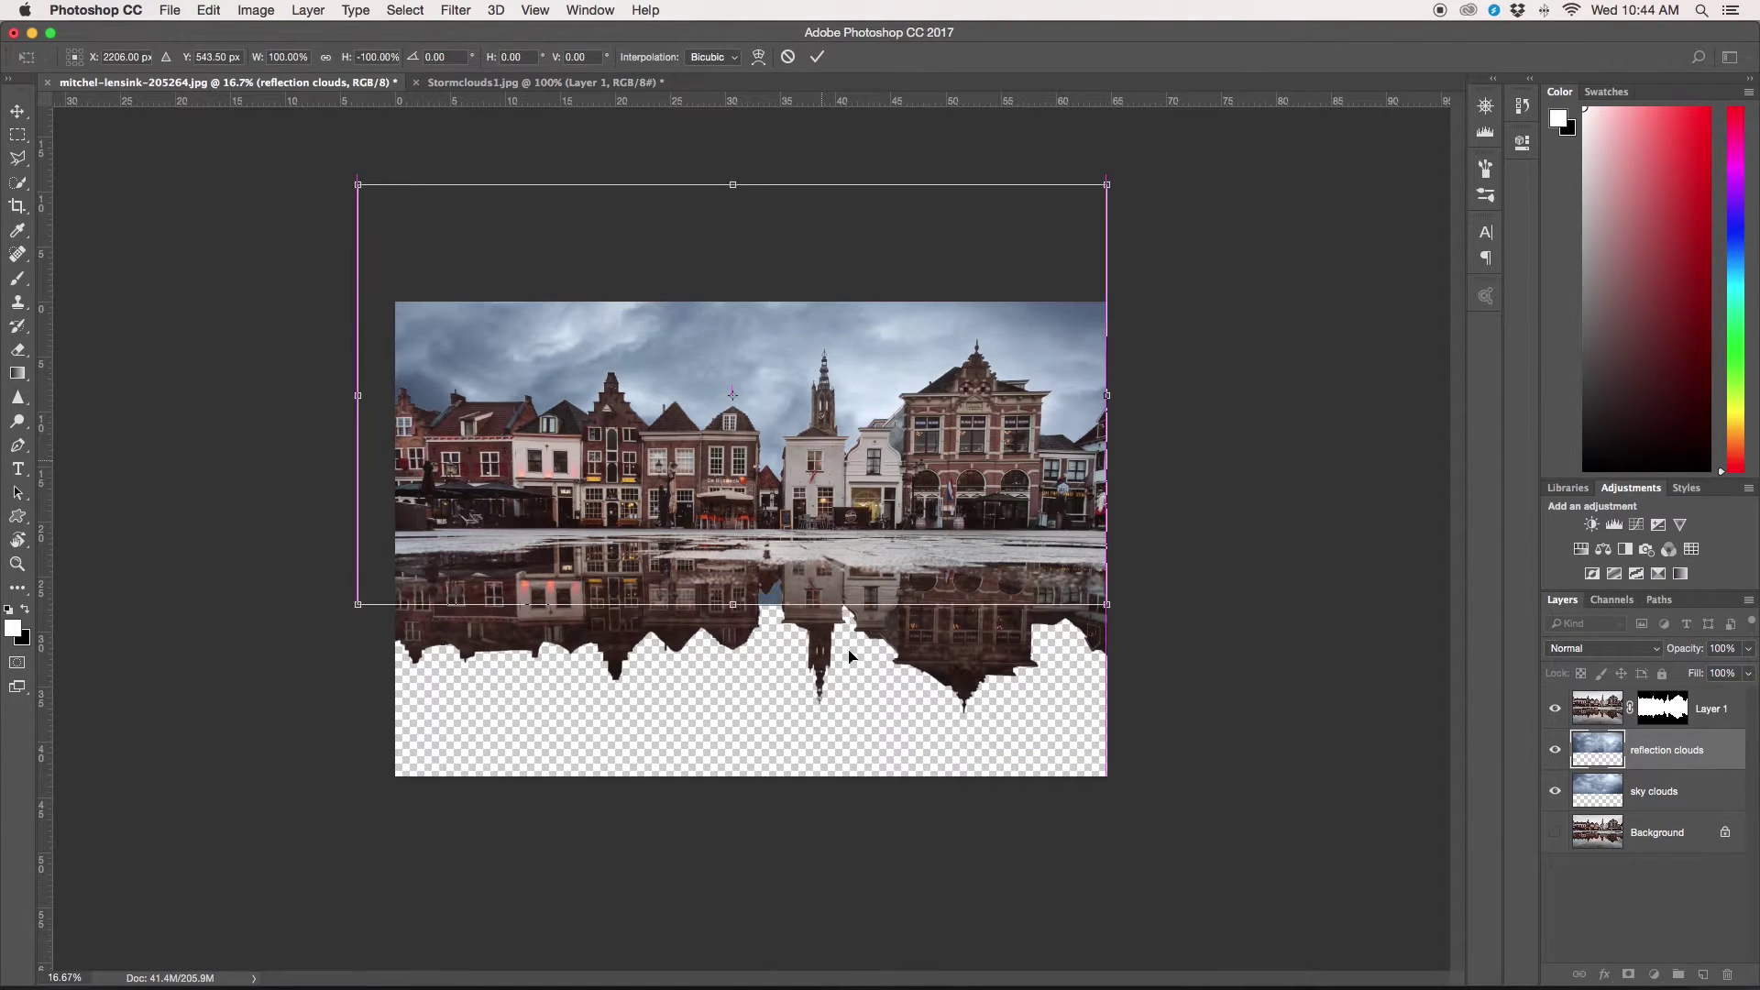
{"action": "left_click_drag", "start_coordinate": [823, 464], "coordinate": [851, 758]}
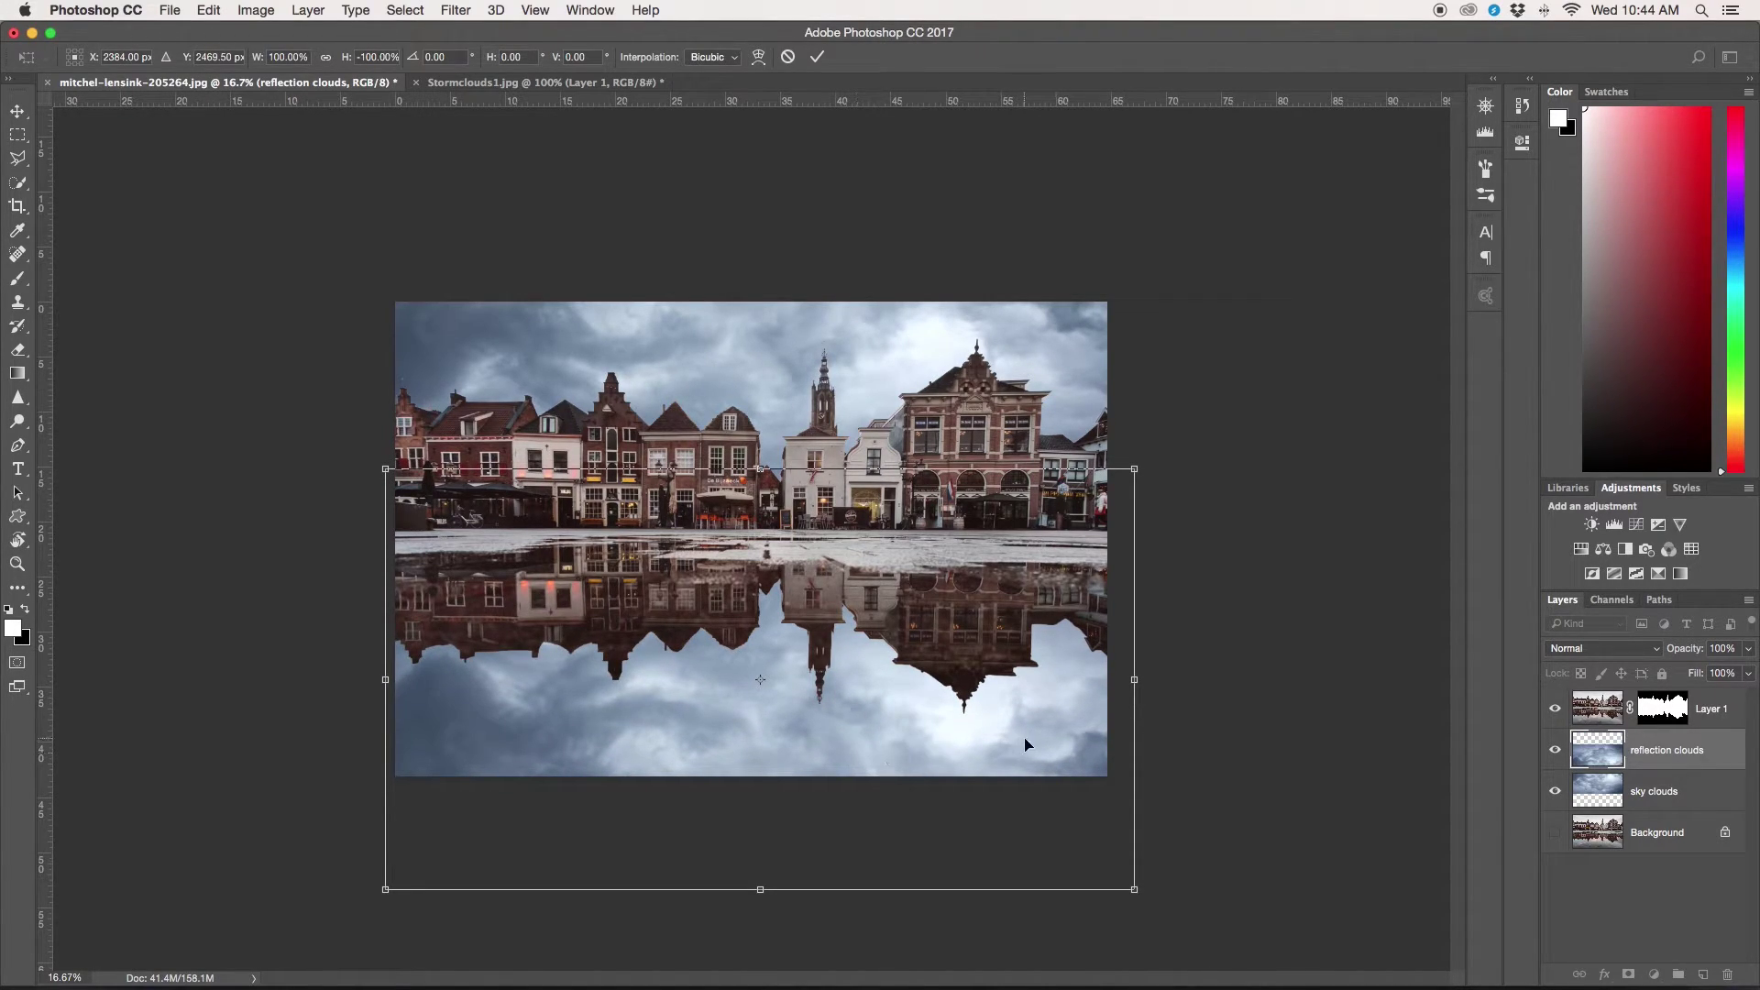
Step: Apply a Perspective transform to the reflection clouds, widening the lower edge symmetrically to about 219% width
{"action": "right_click", "coordinate": [1003, 721]}
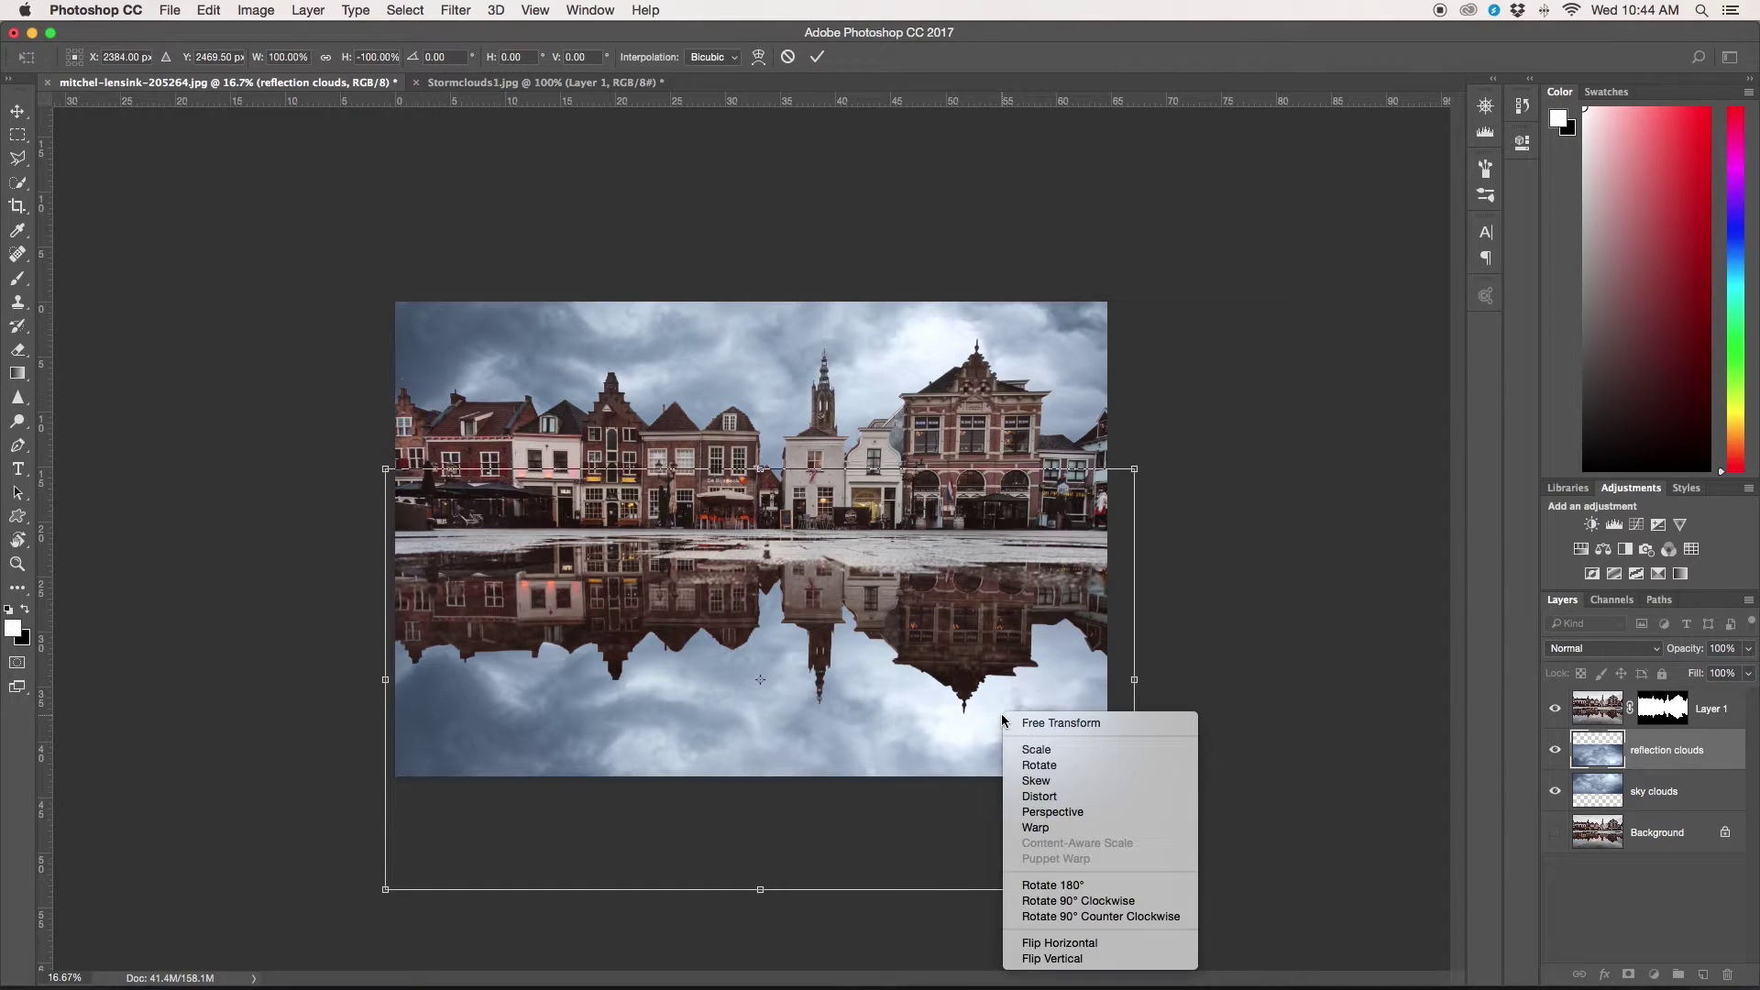
{"action": "left_click", "coordinate": [1078, 812]}
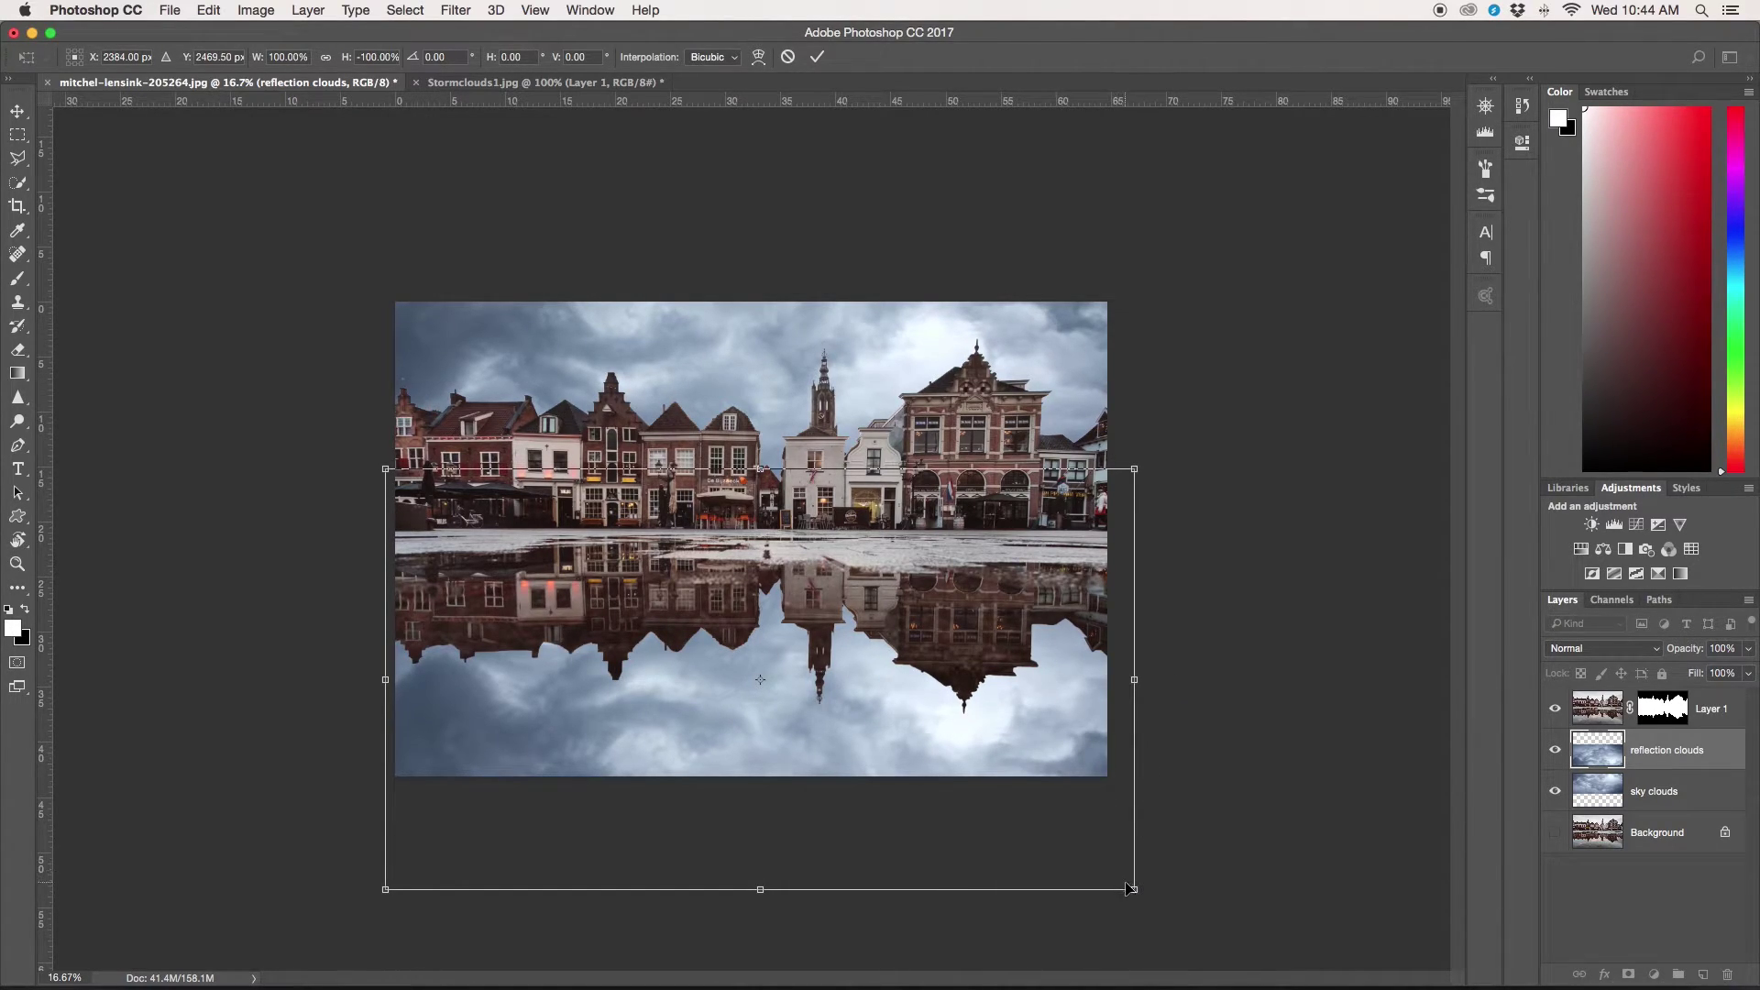
{"action": "key", "text": "super+minus"}
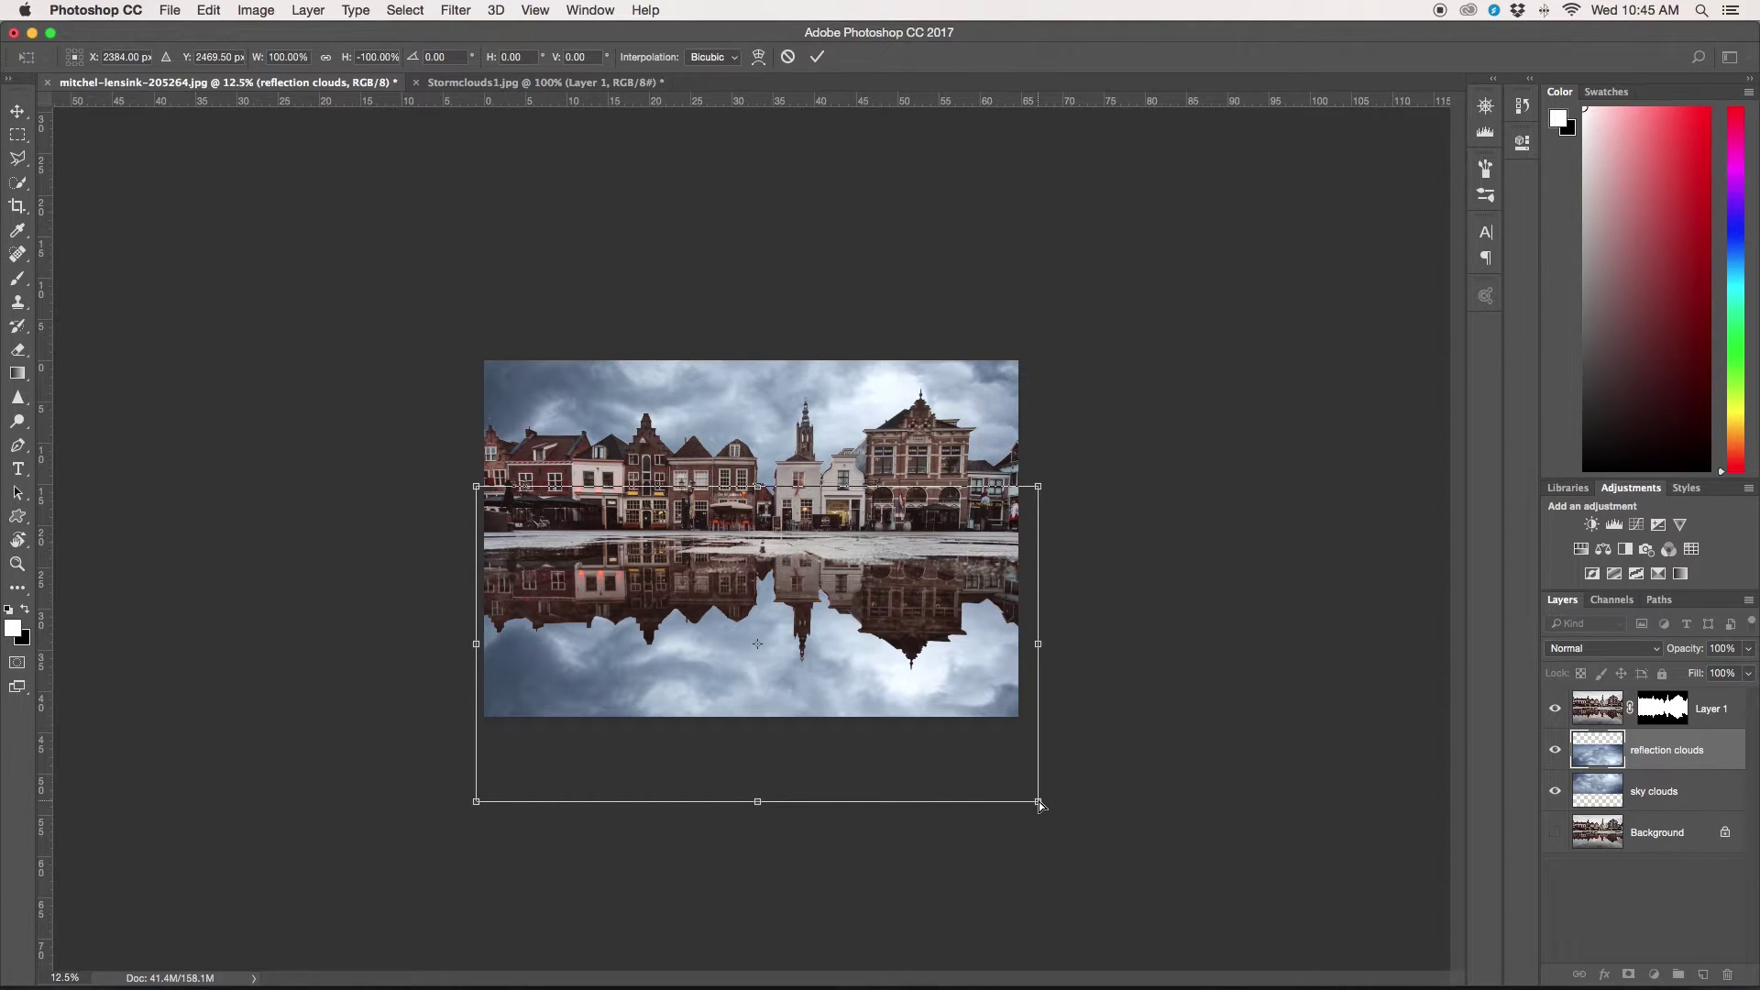
{"action": "left_click_drag", "start_coordinate": [1040, 805], "coordinate": [1374, 804]}
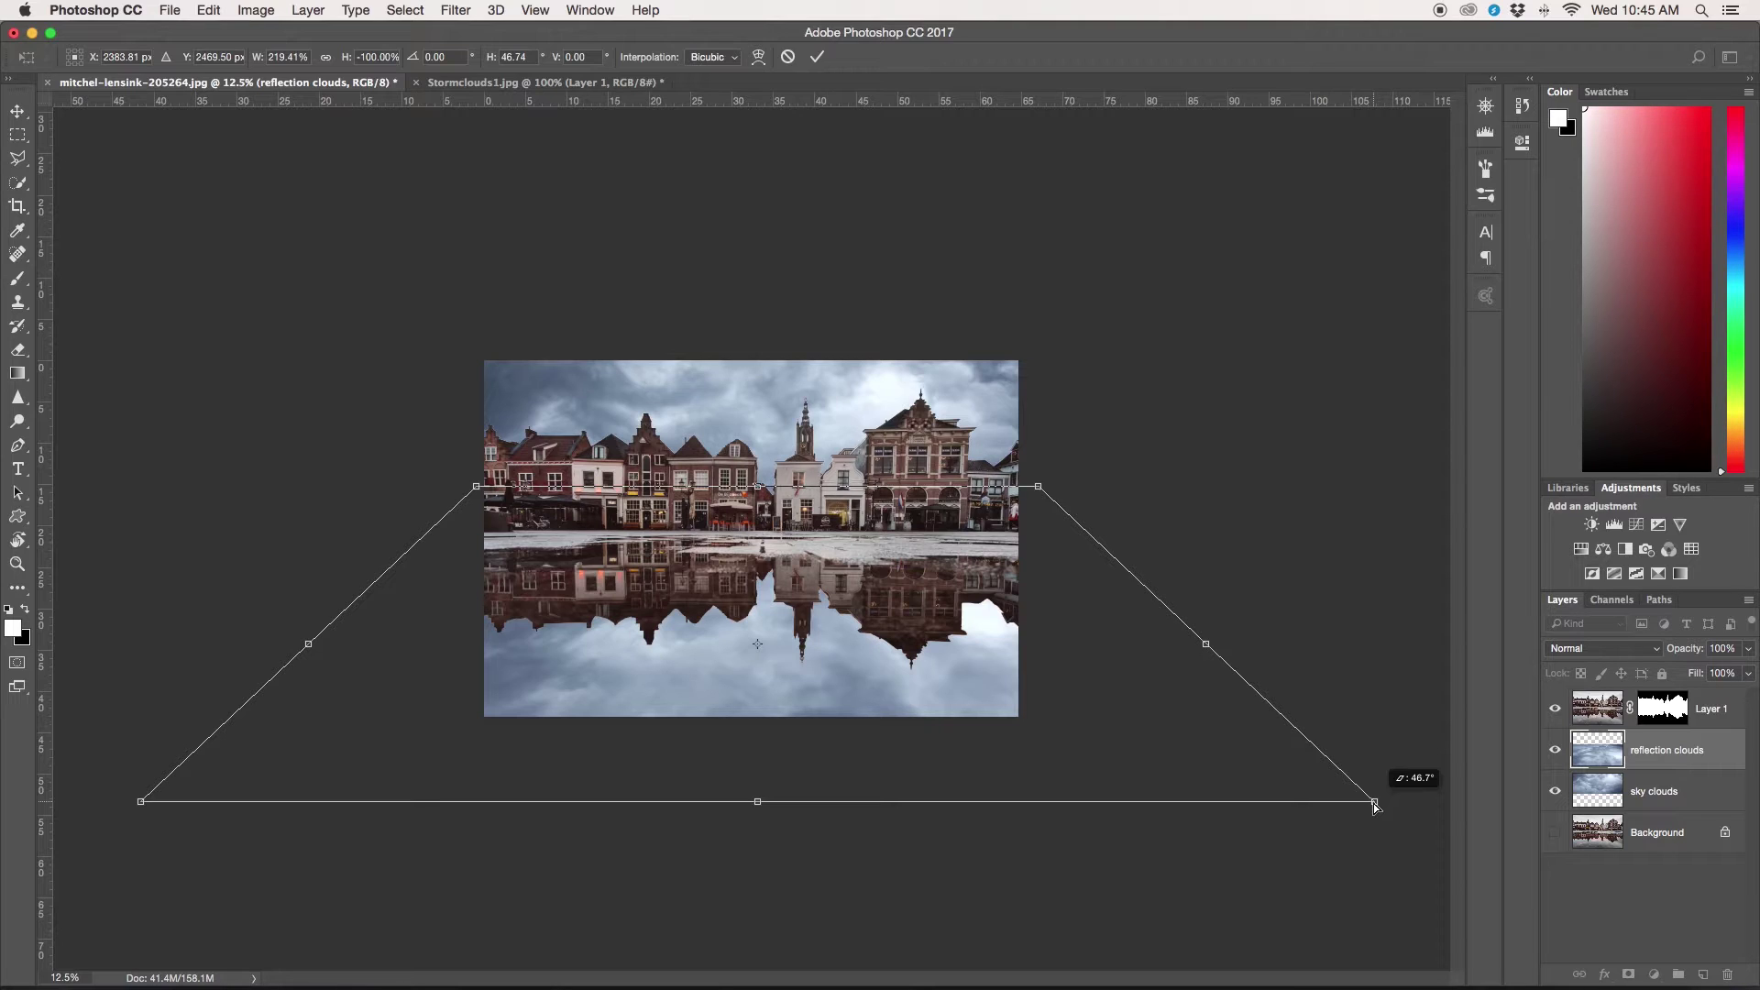
{"action": "left_click_drag", "start_coordinate": [1374, 803], "coordinate": [1375, 803]}
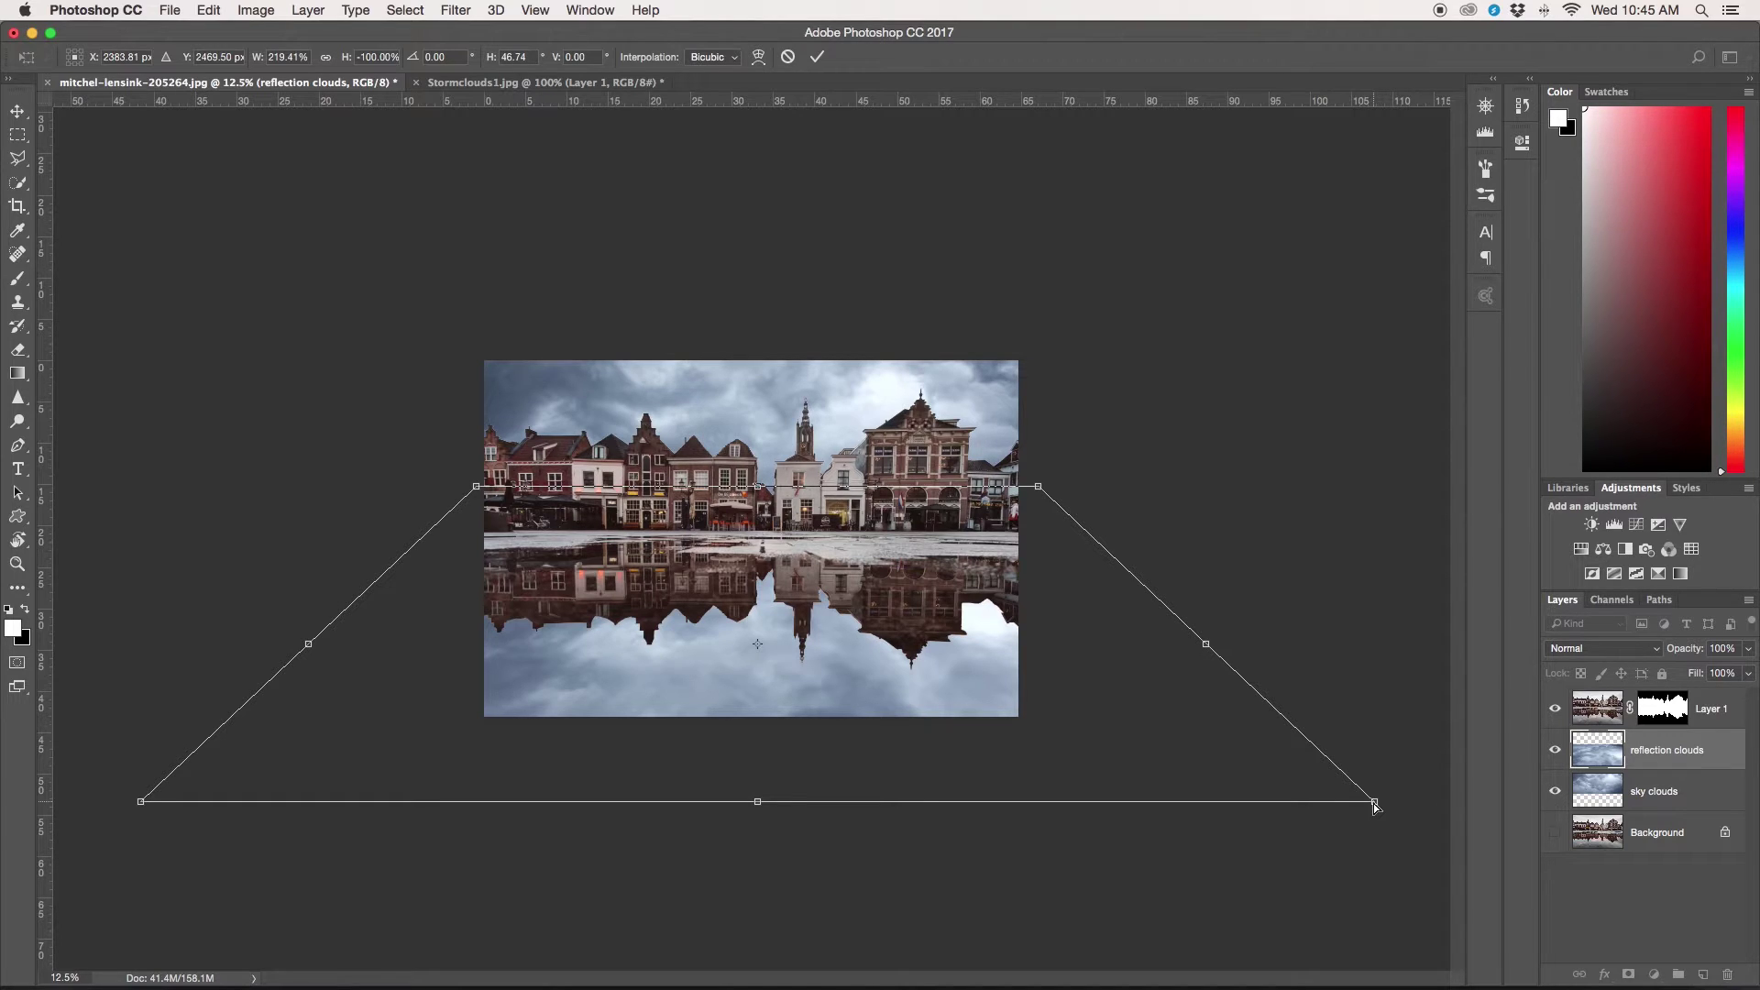
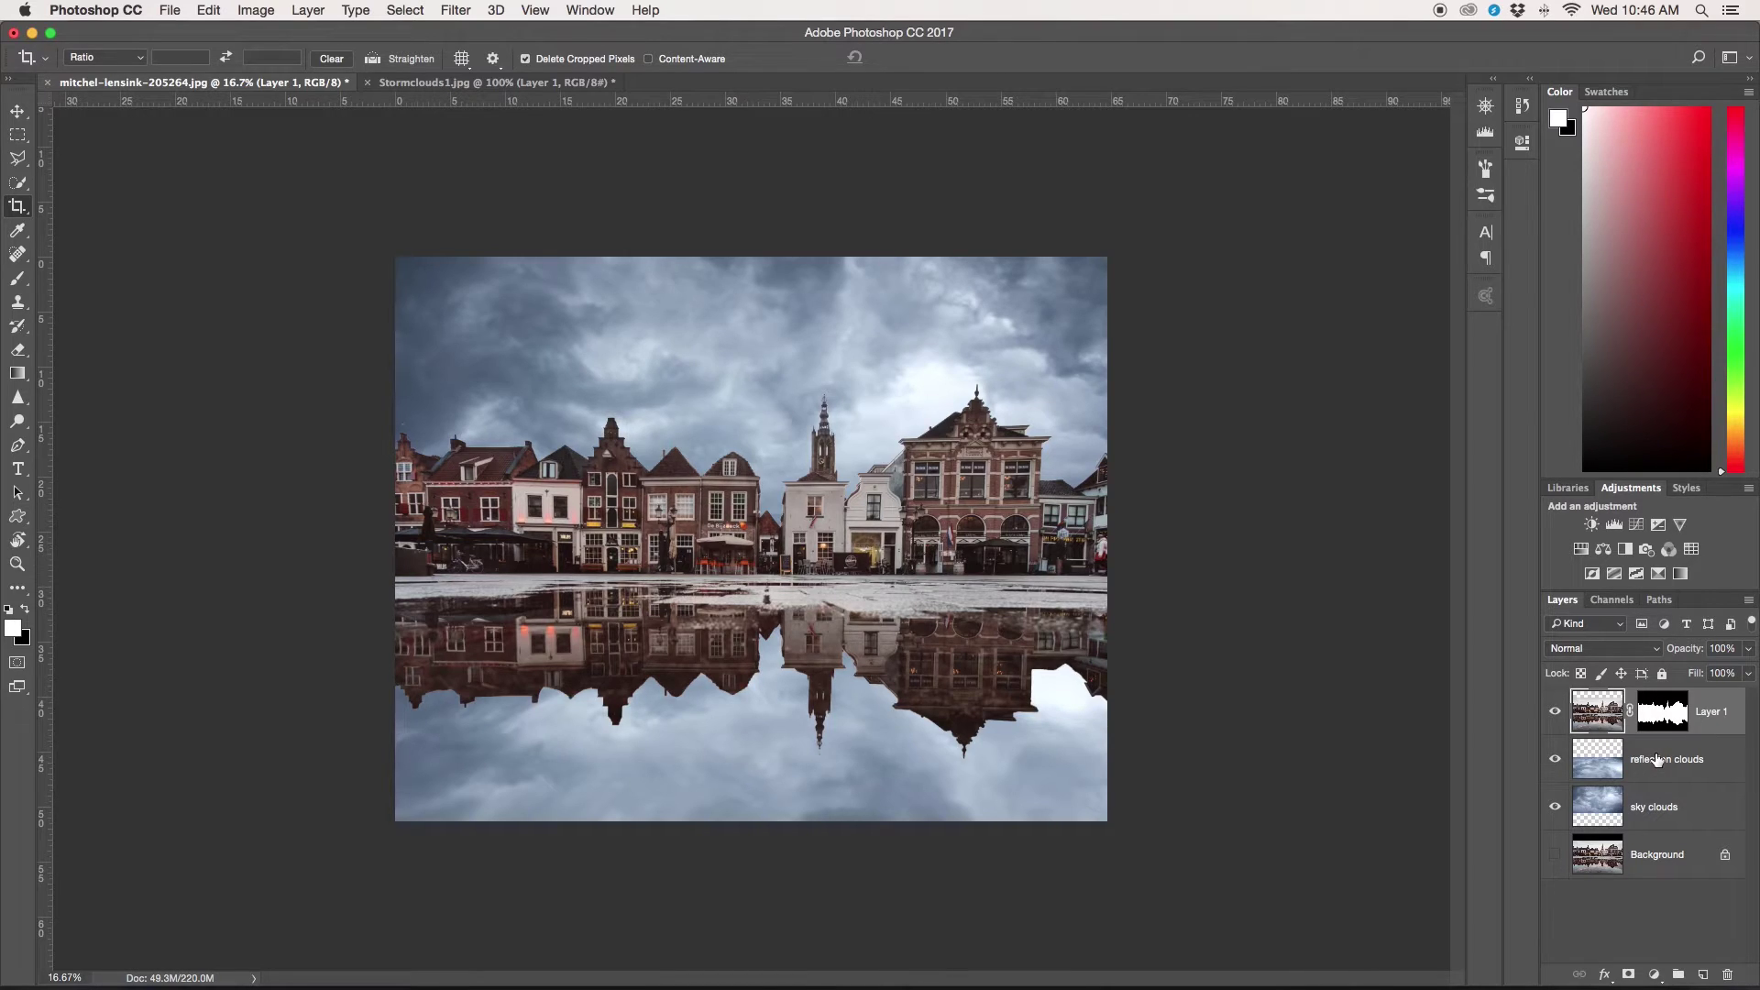
Step: Convert the sky clouds layer for smart filters
{"action": "left_click", "coordinate": [1661, 806]}
{"action": "left_click", "coordinate": [452, 11]}
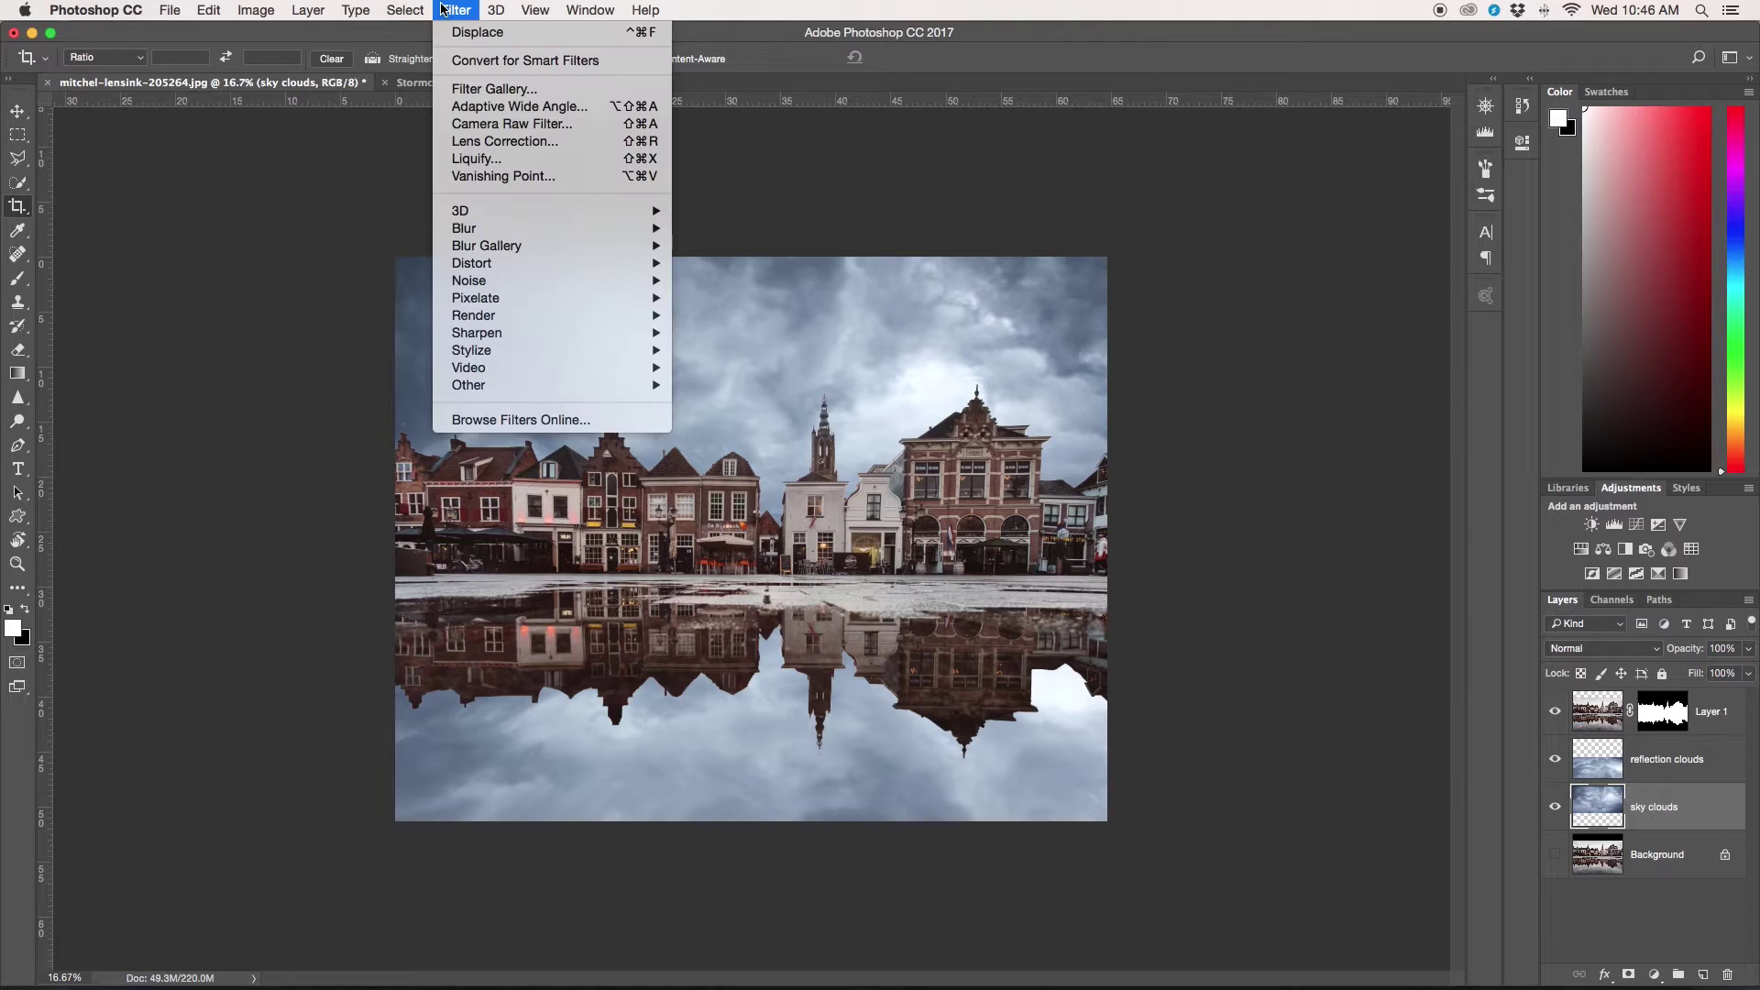
{"action": "left_click", "coordinate": [514, 61]}
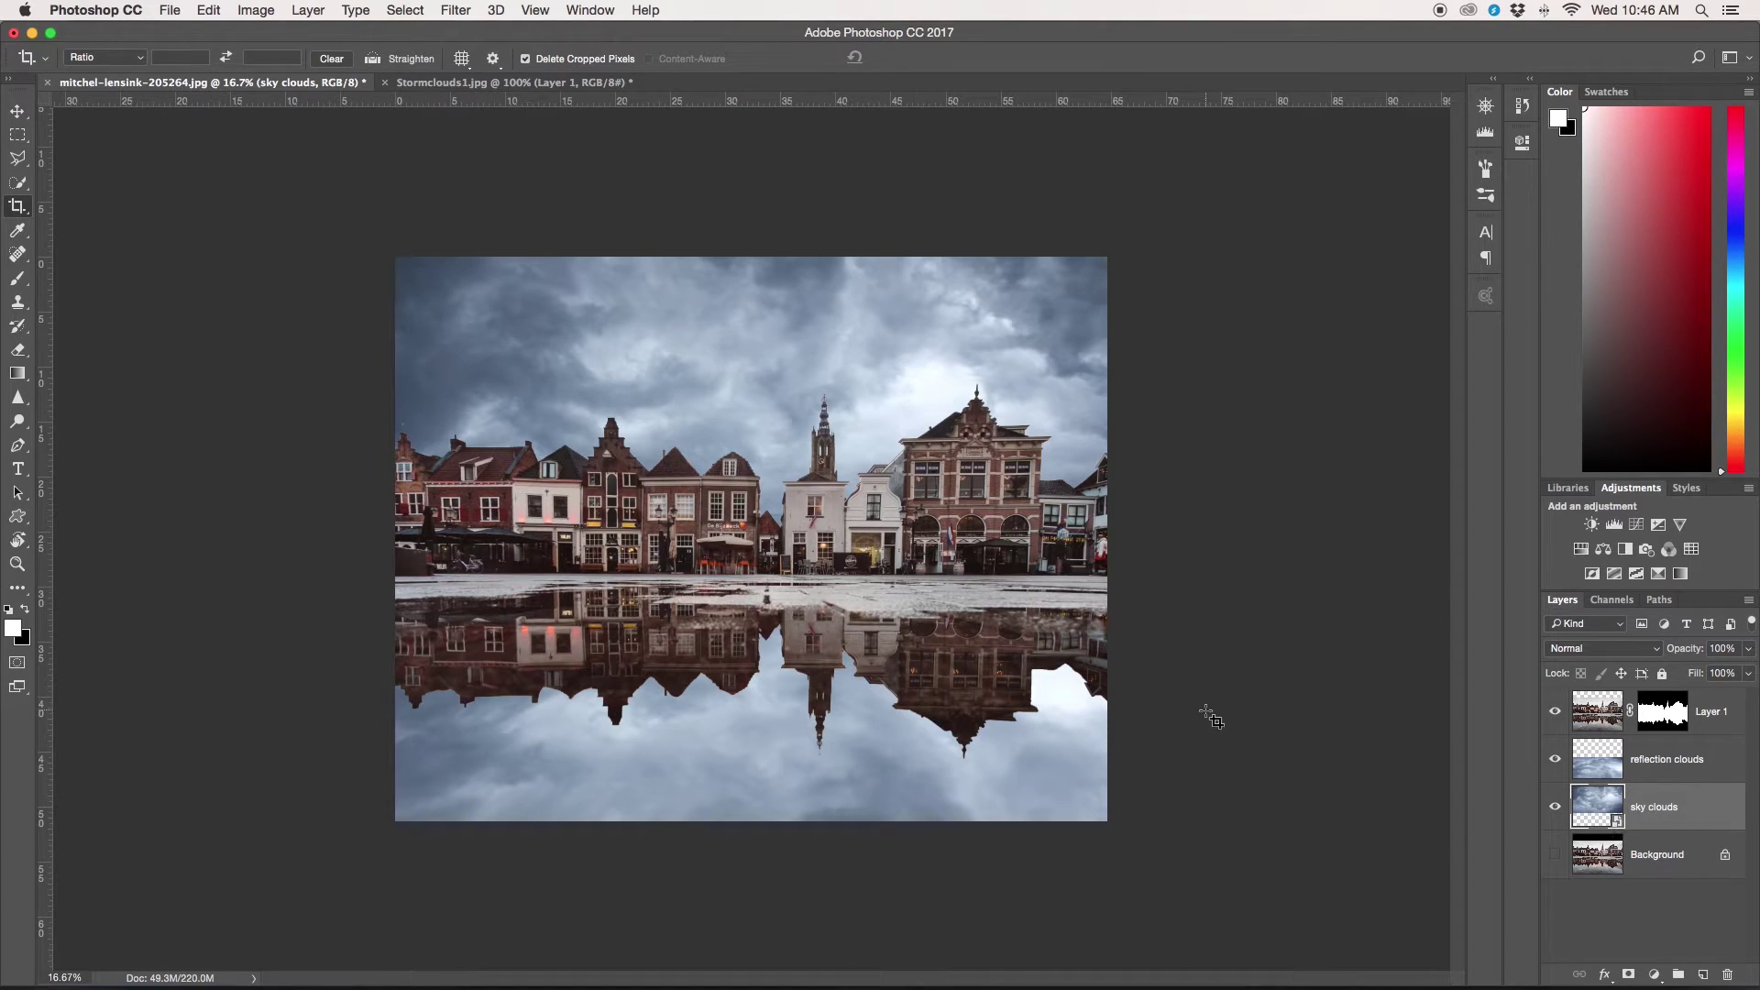
Step: Apply a Radial Blur to the sky clouds with amount 50, Zoom method and Good quality, shifting the blur center slightly
{"action": "left_click", "coordinate": [463, 11]}
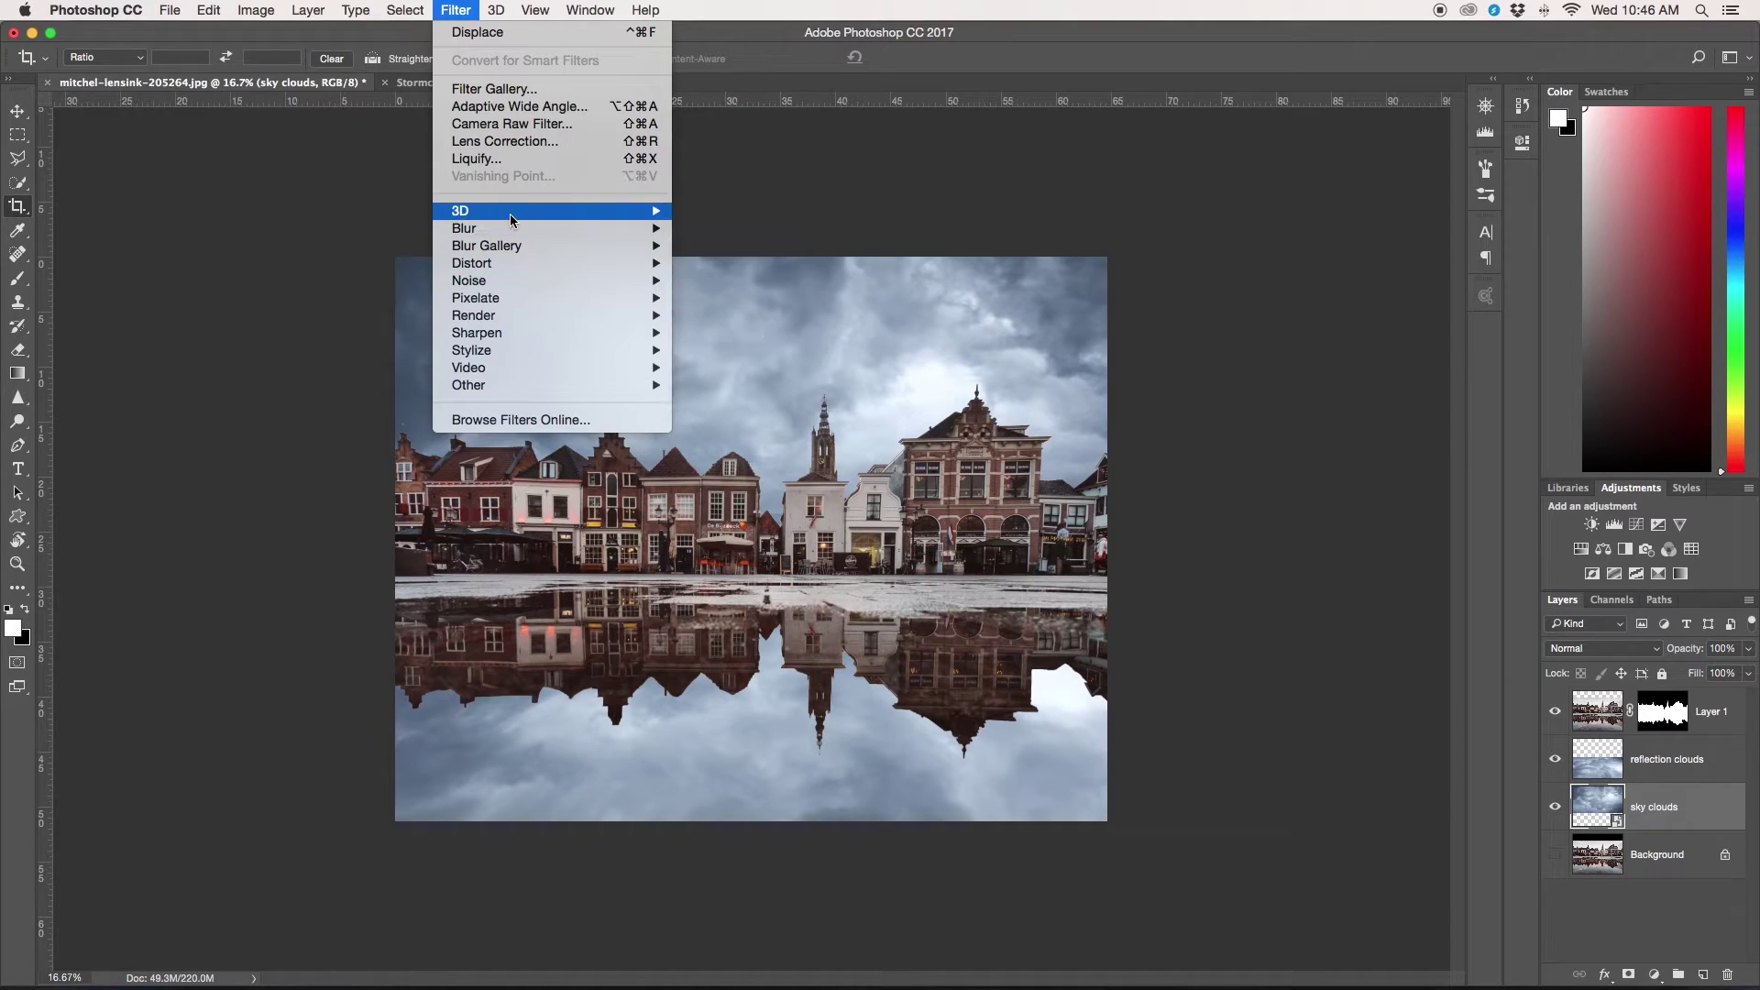
{"action": "mouse_move", "coordinate": [514, 229]}
{"action": "left_click", "coordinate": [724, 349]}
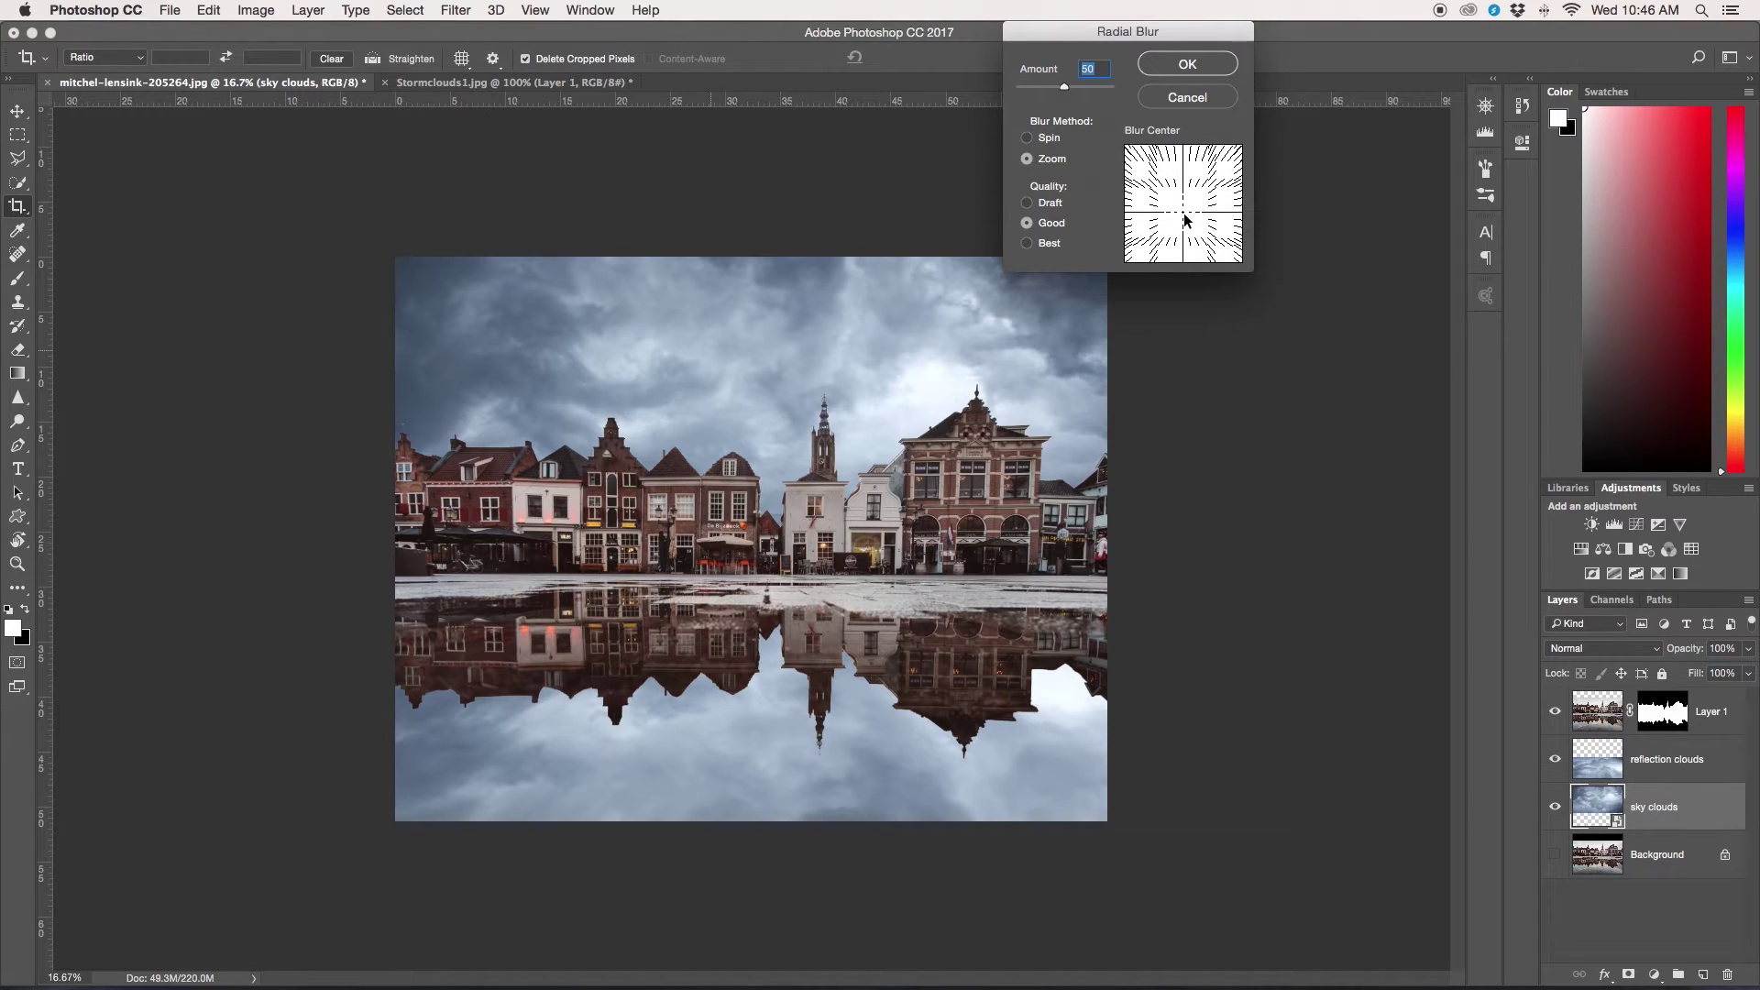
{"action": "left_click_drag", "start_coordinate": [1184, 214], "coordinate": [1187, 212]}
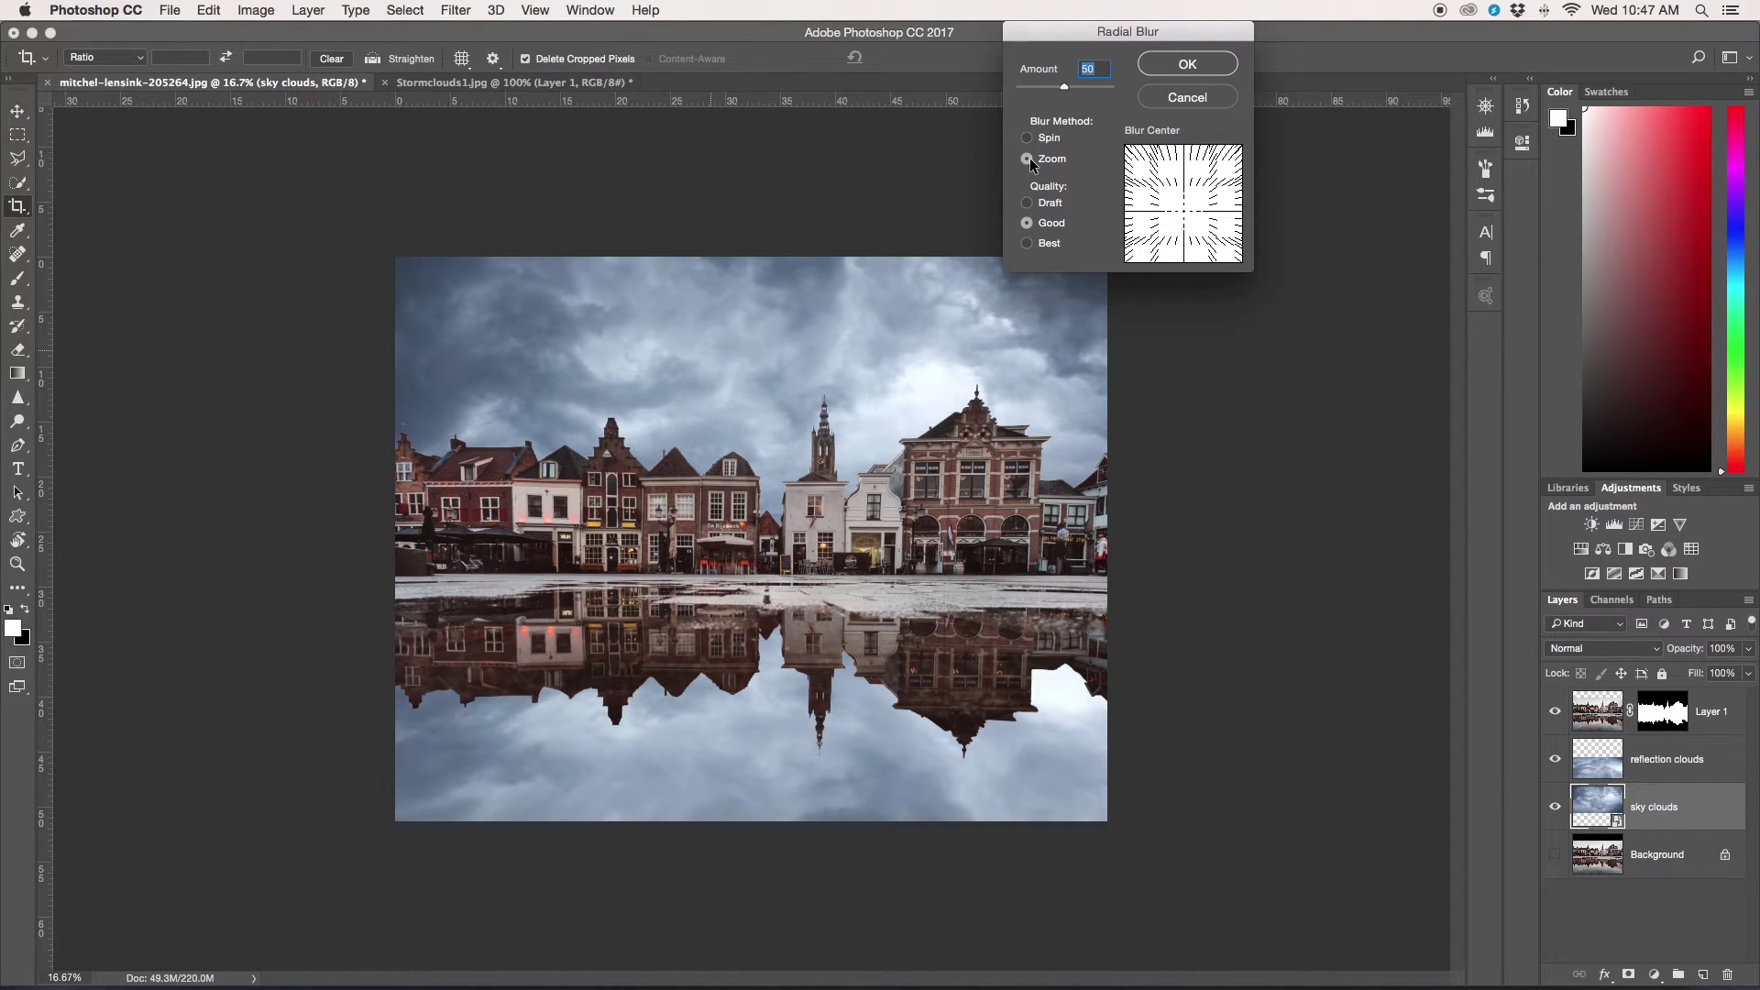
{"action": "left_click", "coordinate": [1214, 66]}
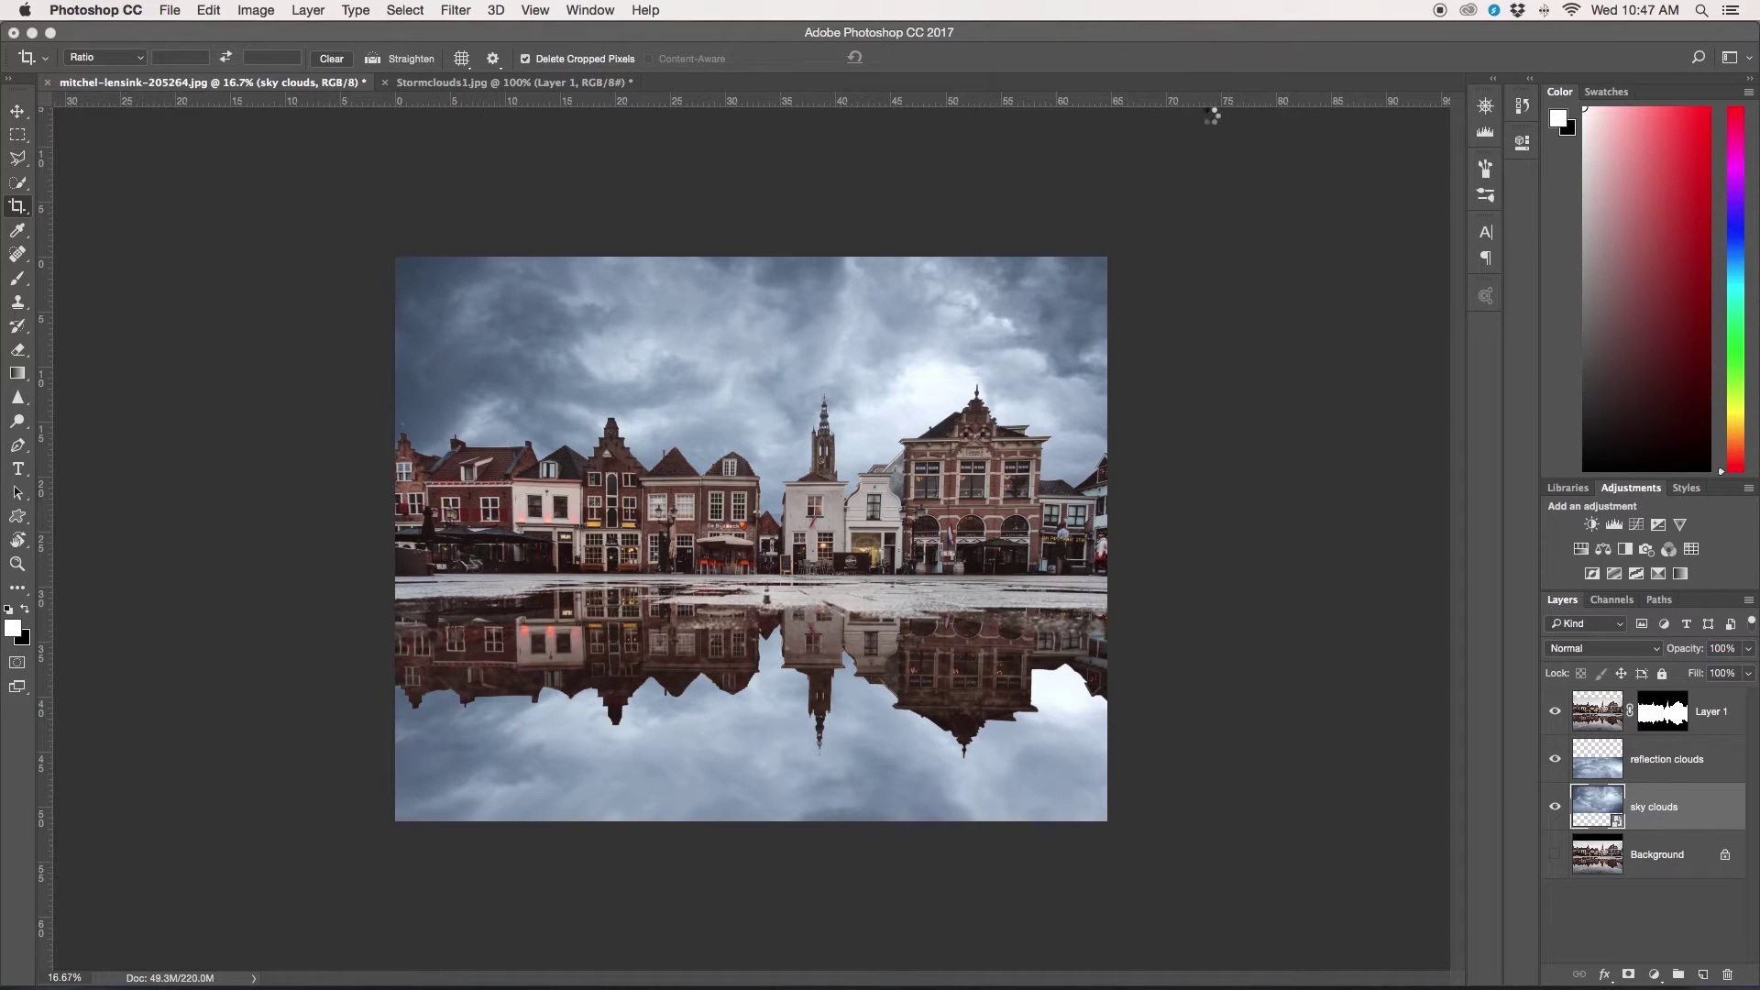
Step: Convert the reflection clouds layer for smart filters
{"action": "left_click", "coordinate": [1677, 758]}
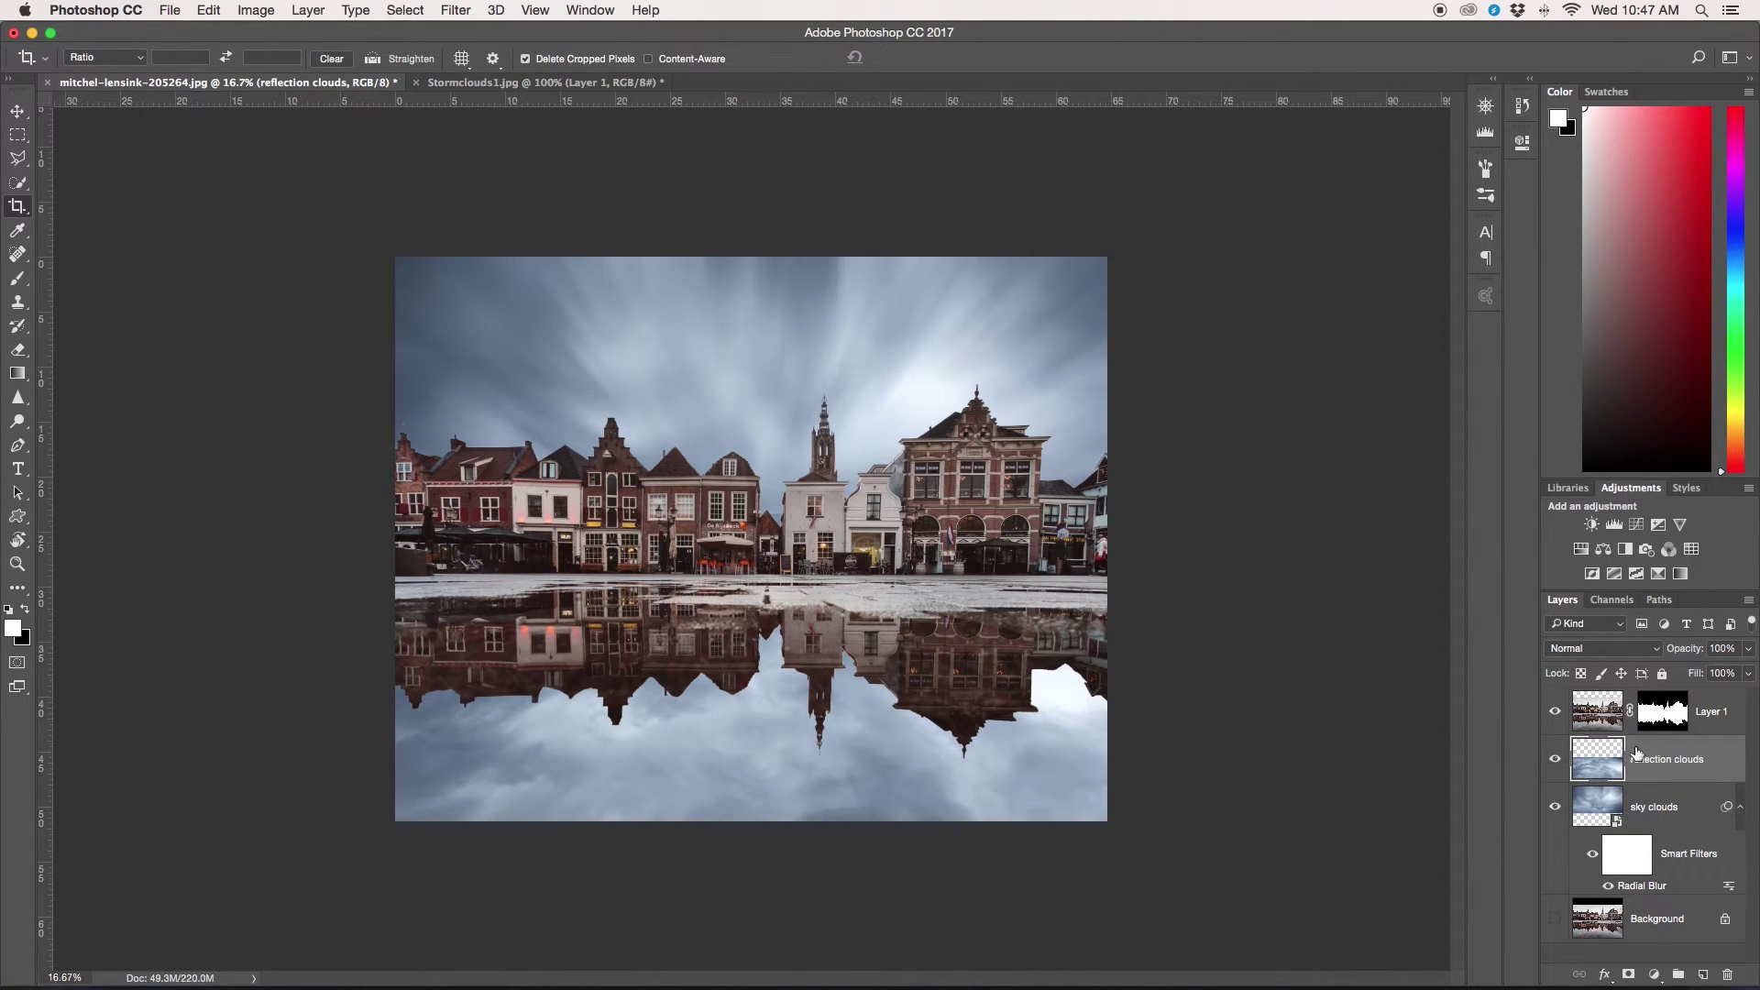
{"action": "left_click", "coordinate": [455, 10]}
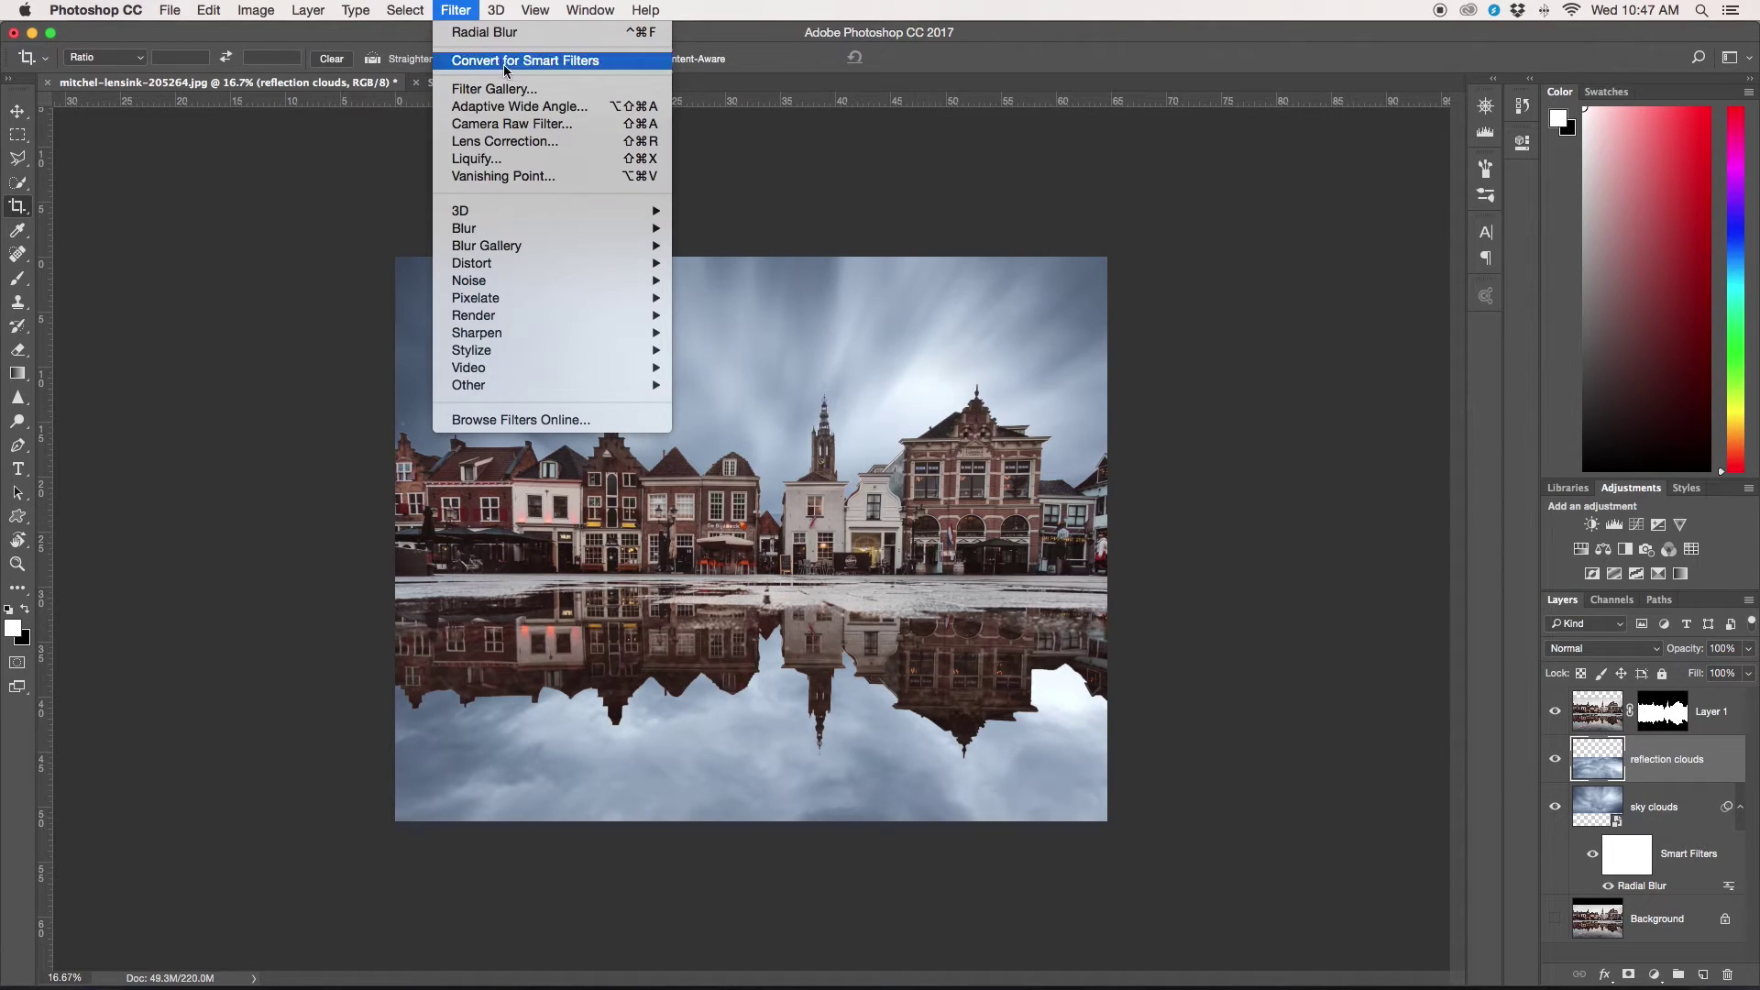
{"action": "left_click", "coordinate": [505, 57]}
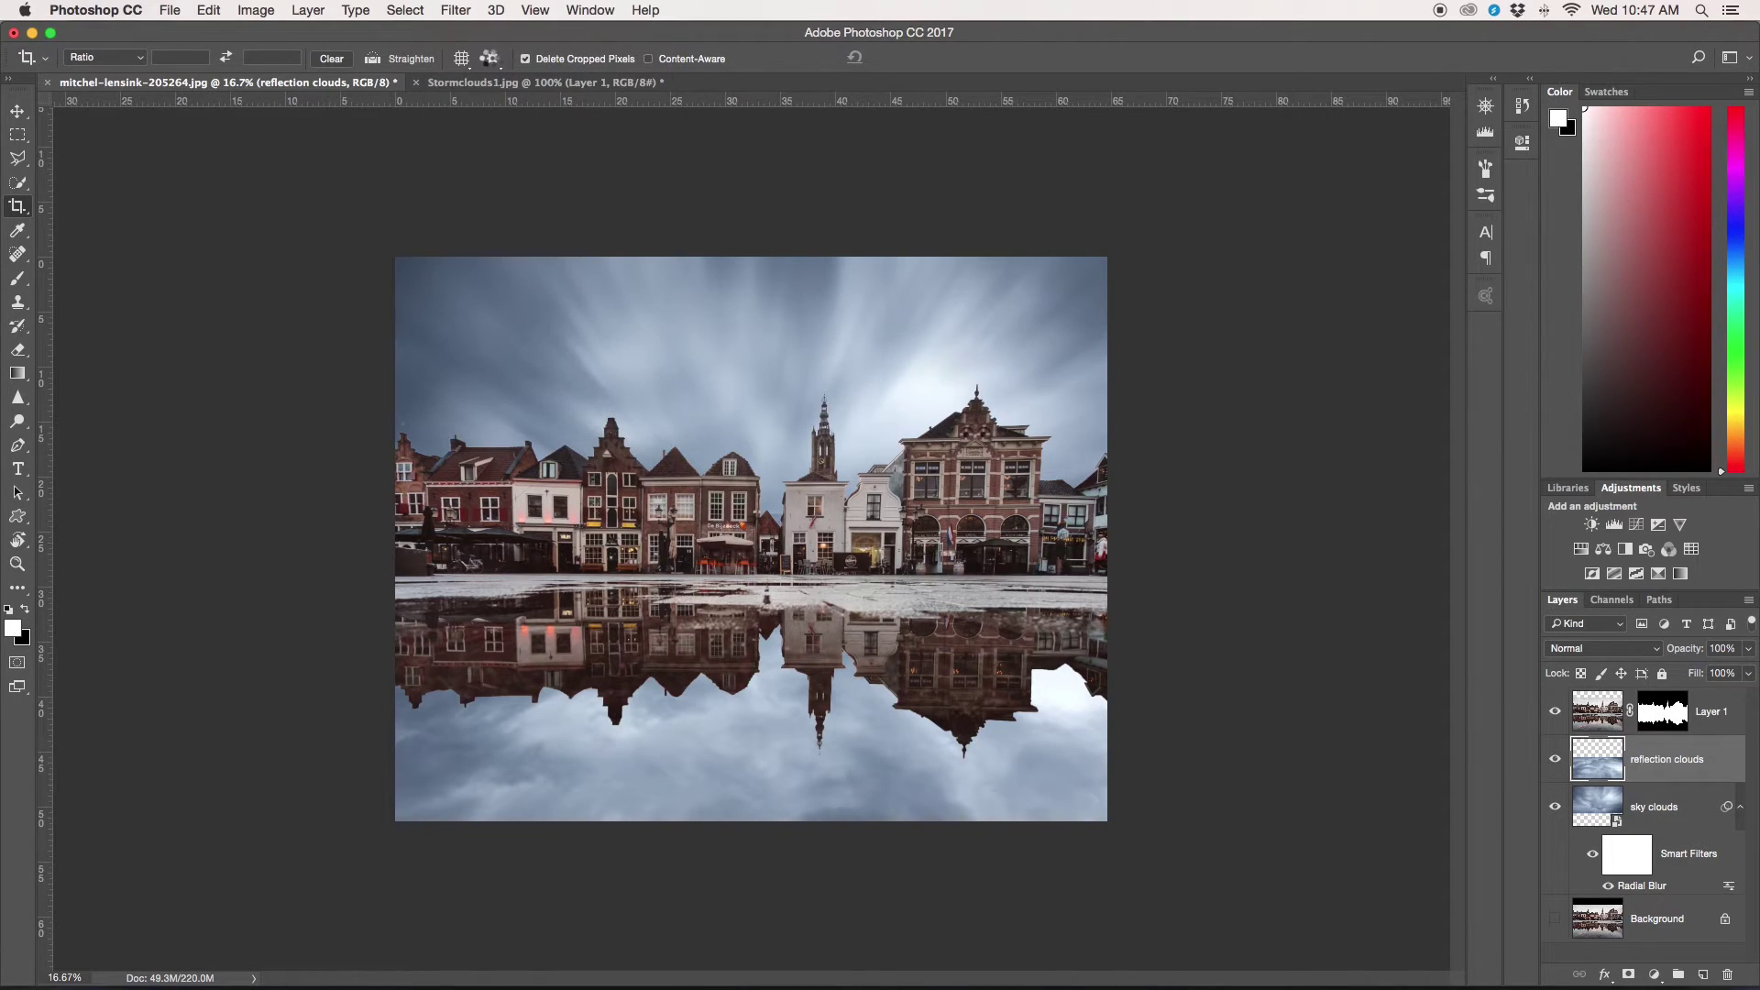
Step: Apply a Radial Blur to the reflection clouds with amount 50, Zoom method and Good quality
{"action": "left_click", "coordinate": [461, 12]}
{"action": "mouse_move", "coordinate": [495, 229]}
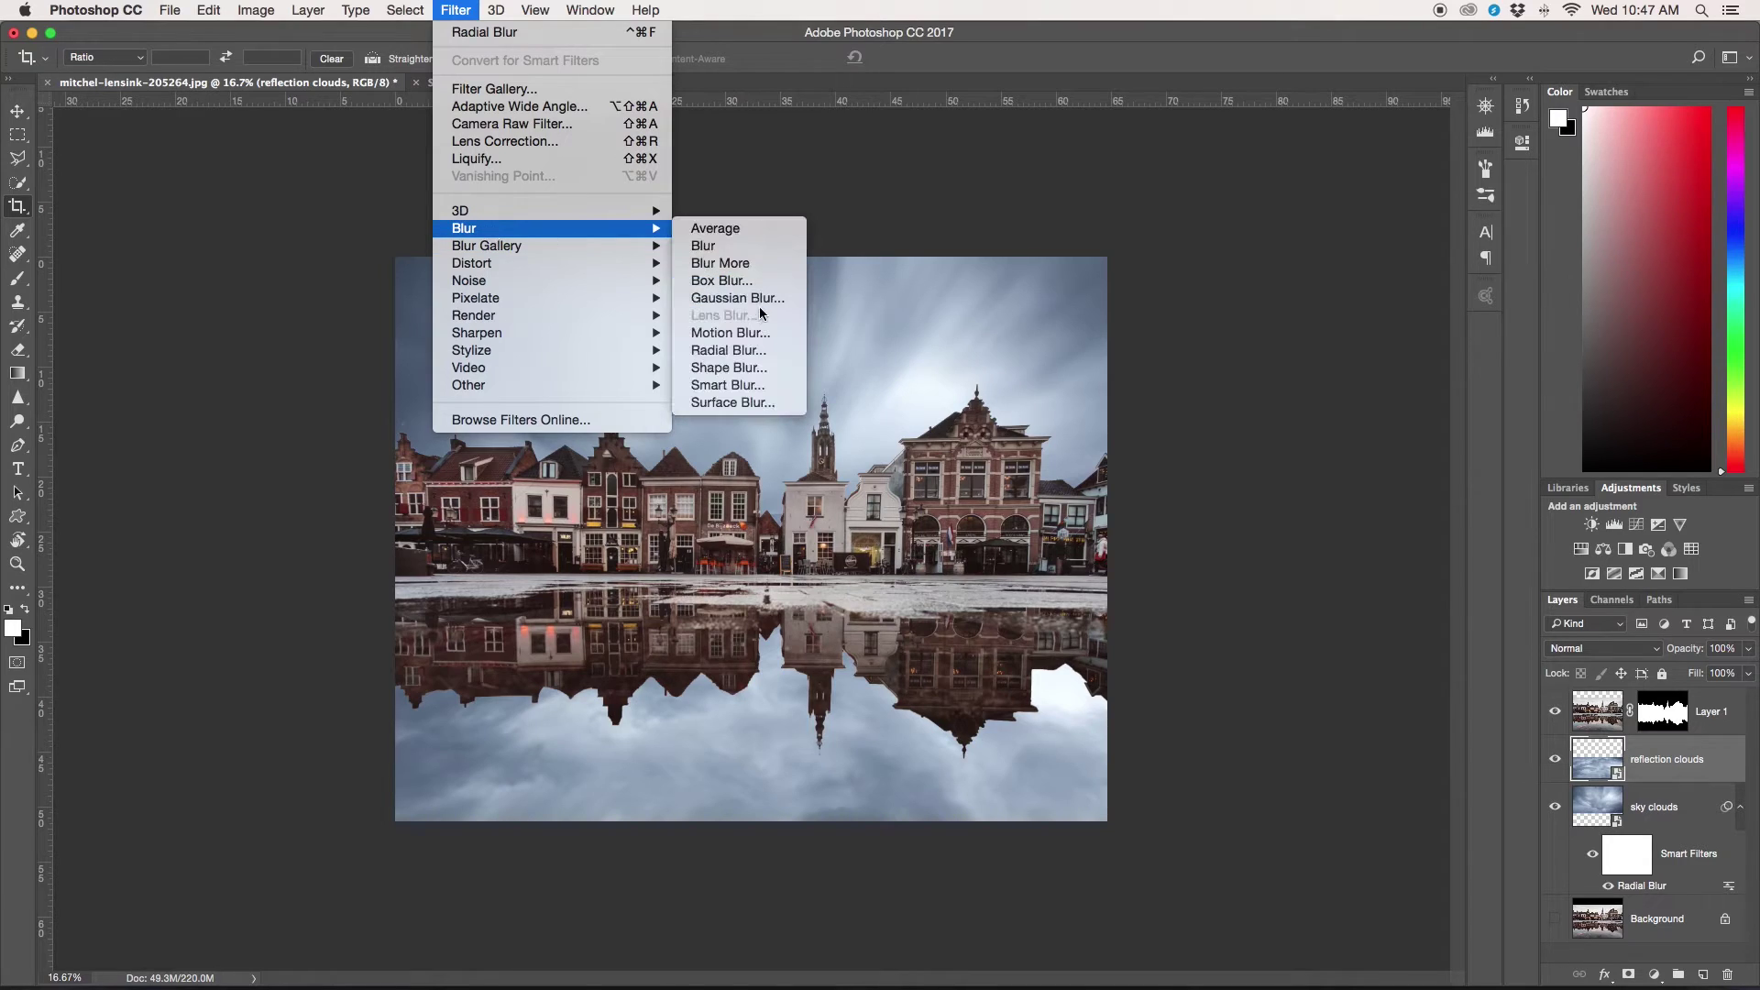
{"action": "left_click", "coordinate": [768, 350]}
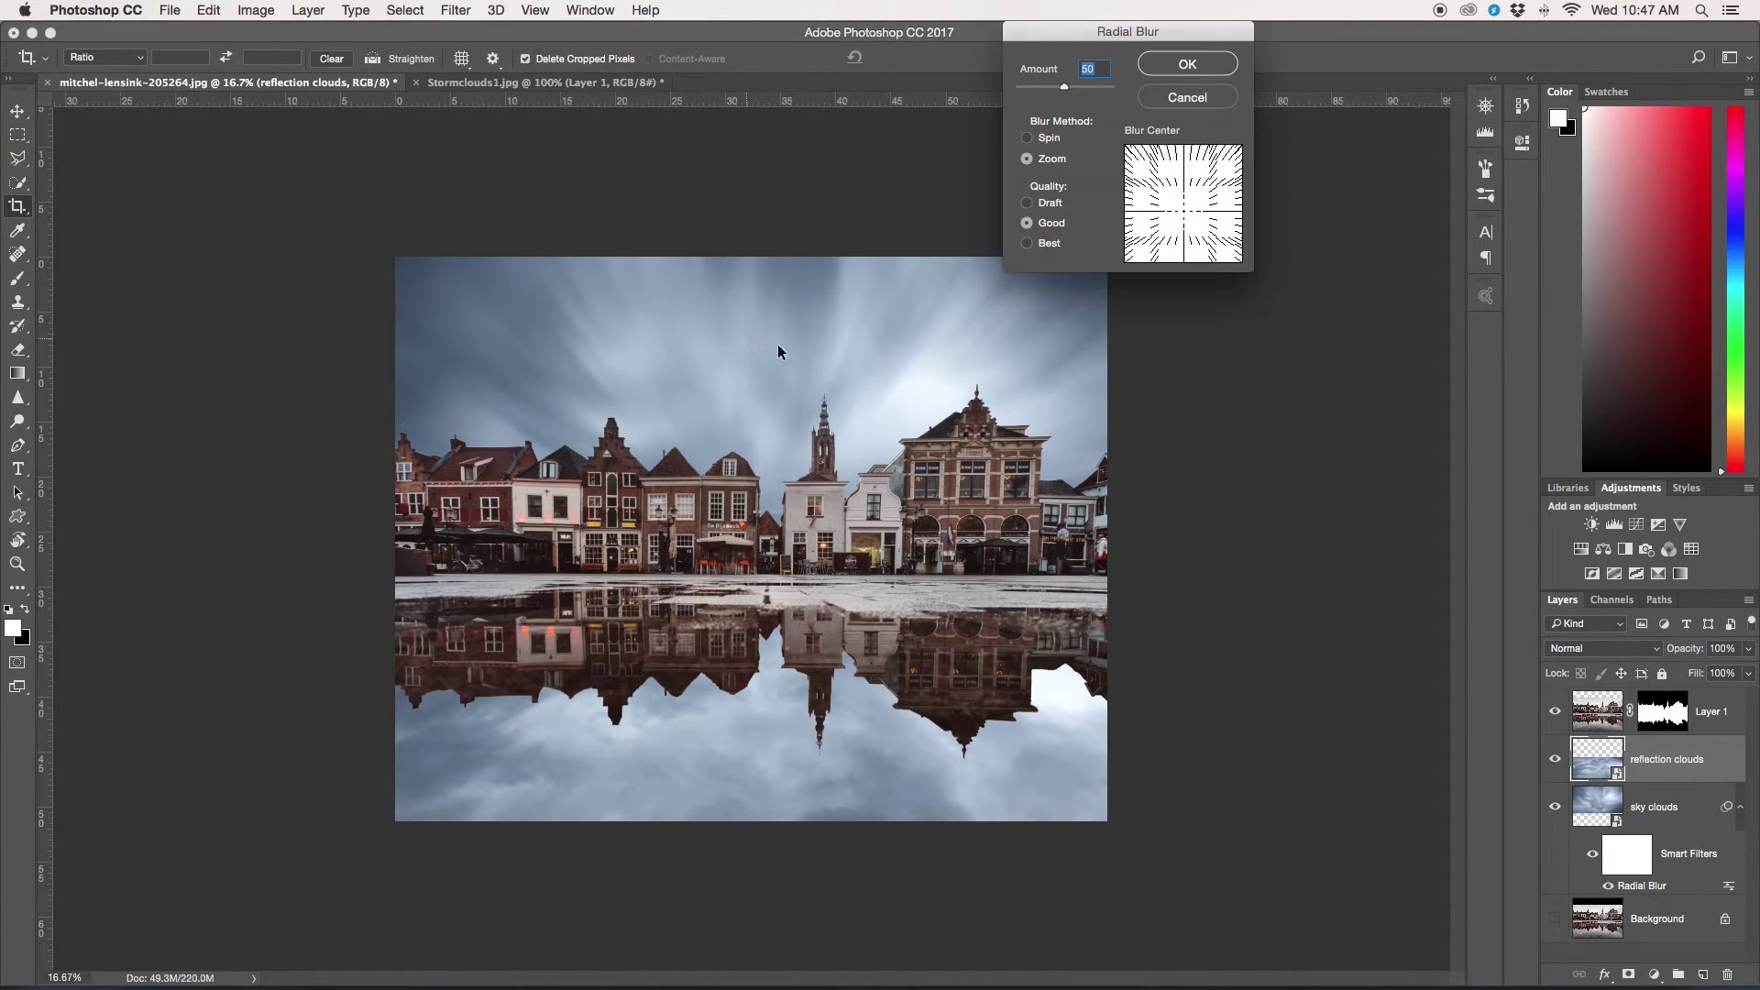
{"action": "left_click", "coordinate": [1193, 66]}
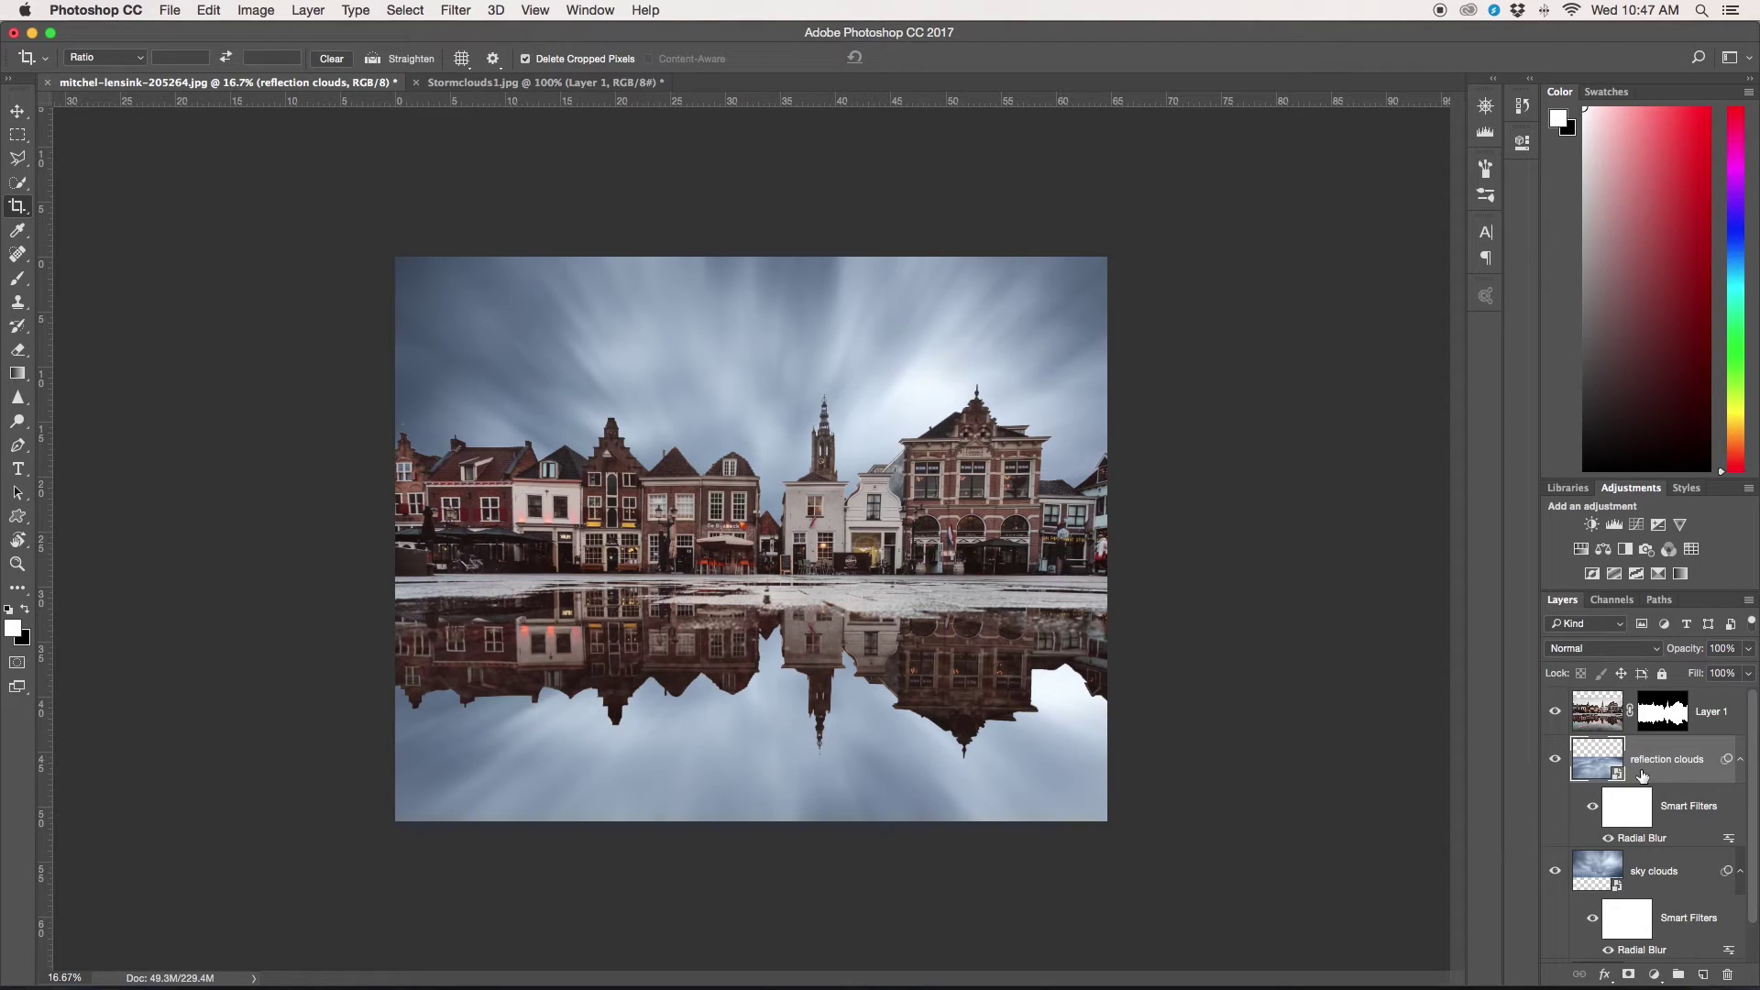
Step: Add an Exposure adjustment clipped to the reflection clouds layer and lower its exposure slightly
{"action": "left_click", "coordinate": [1661, 526]}
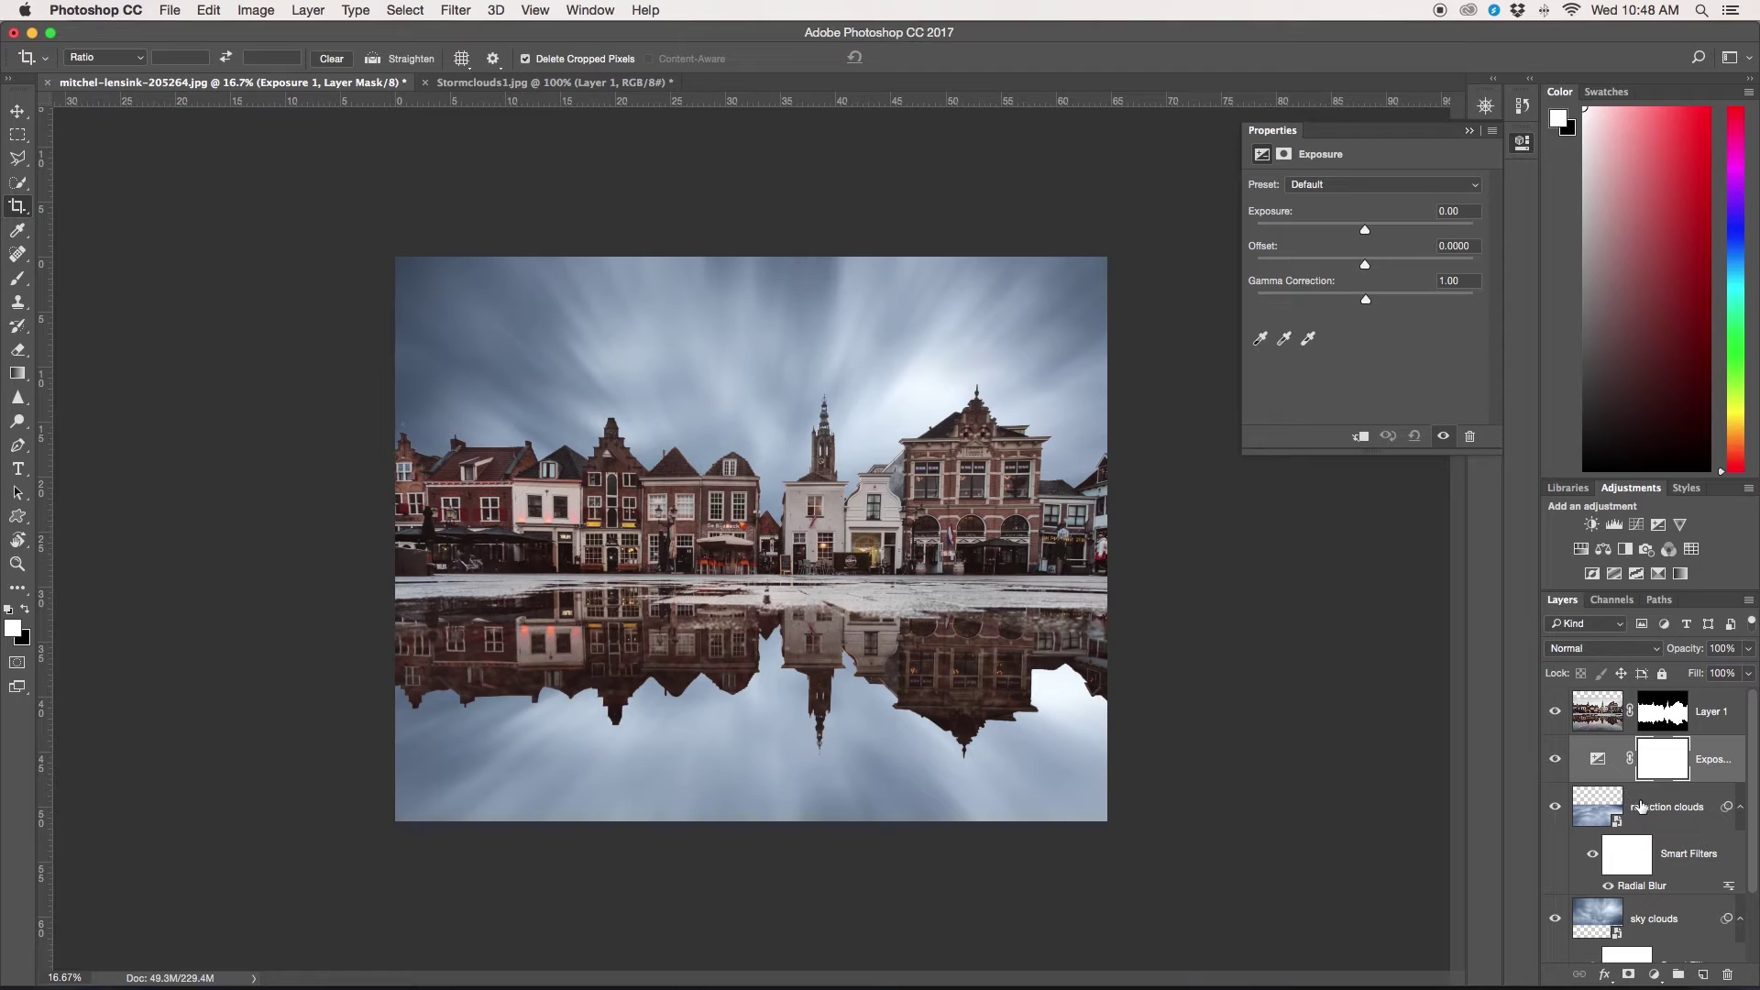
{"action": "left_click", "coordinate": [1360, 437]}
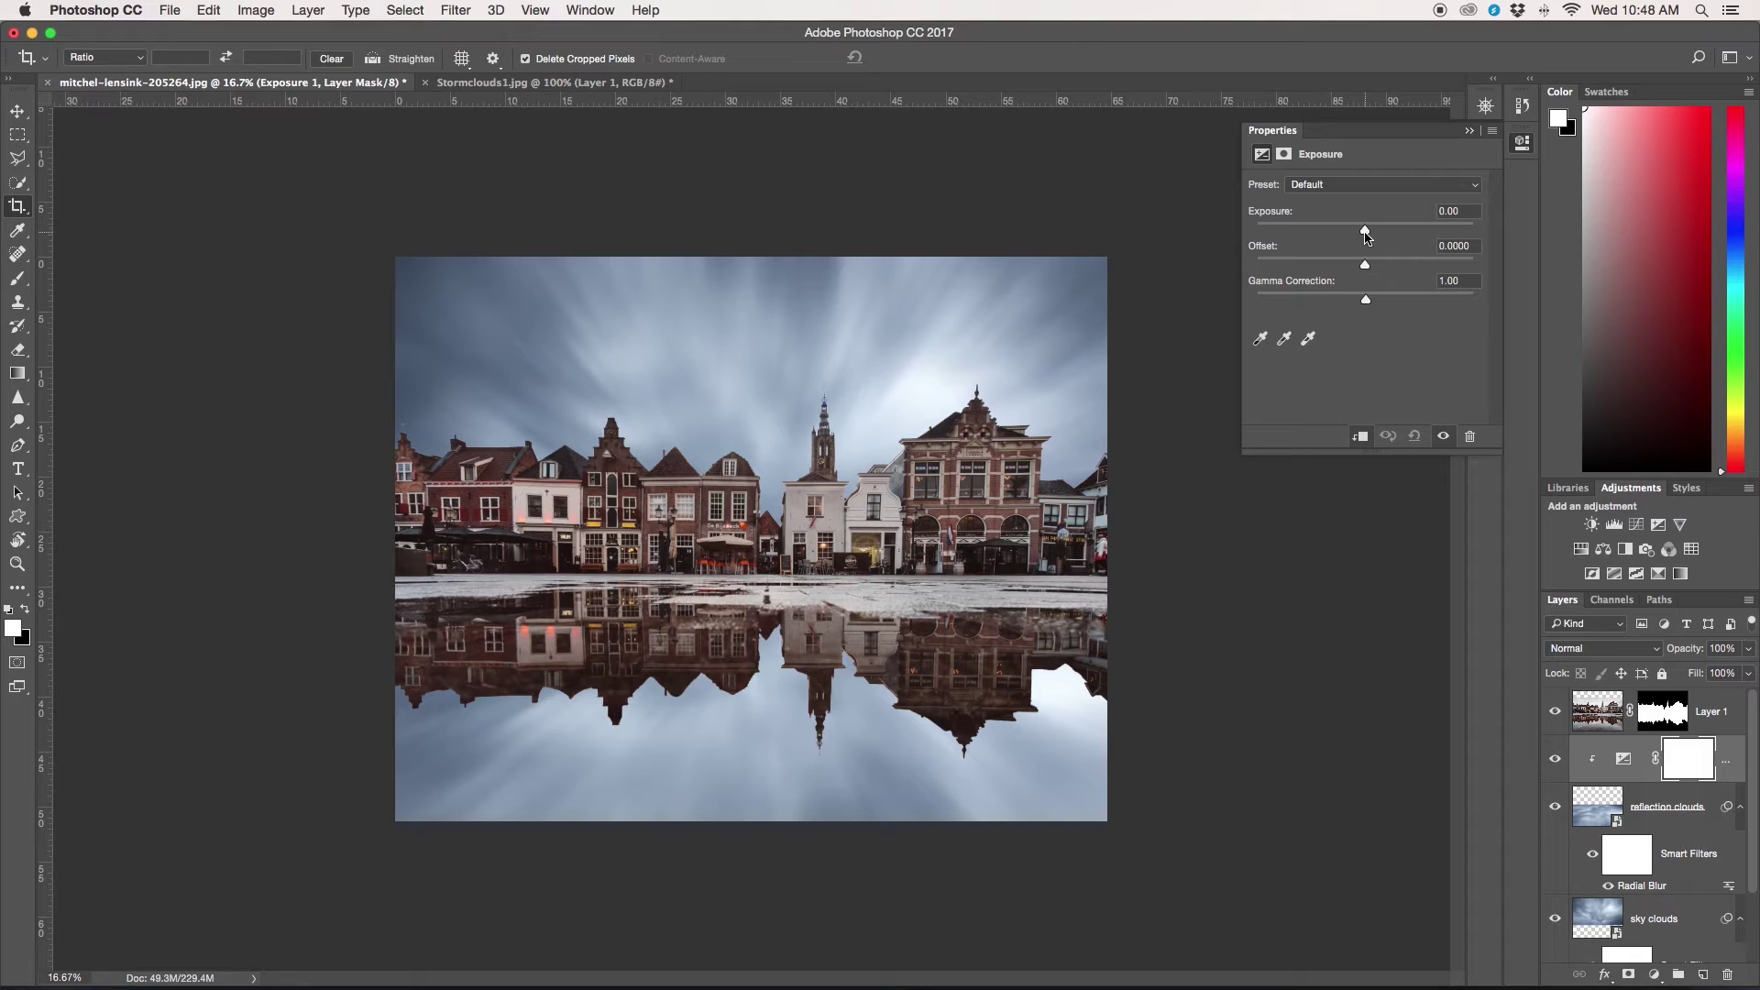
{"action": "left_click_drag", "start_coordinate": [1366, 236], "coordinate": [1353, 236]}
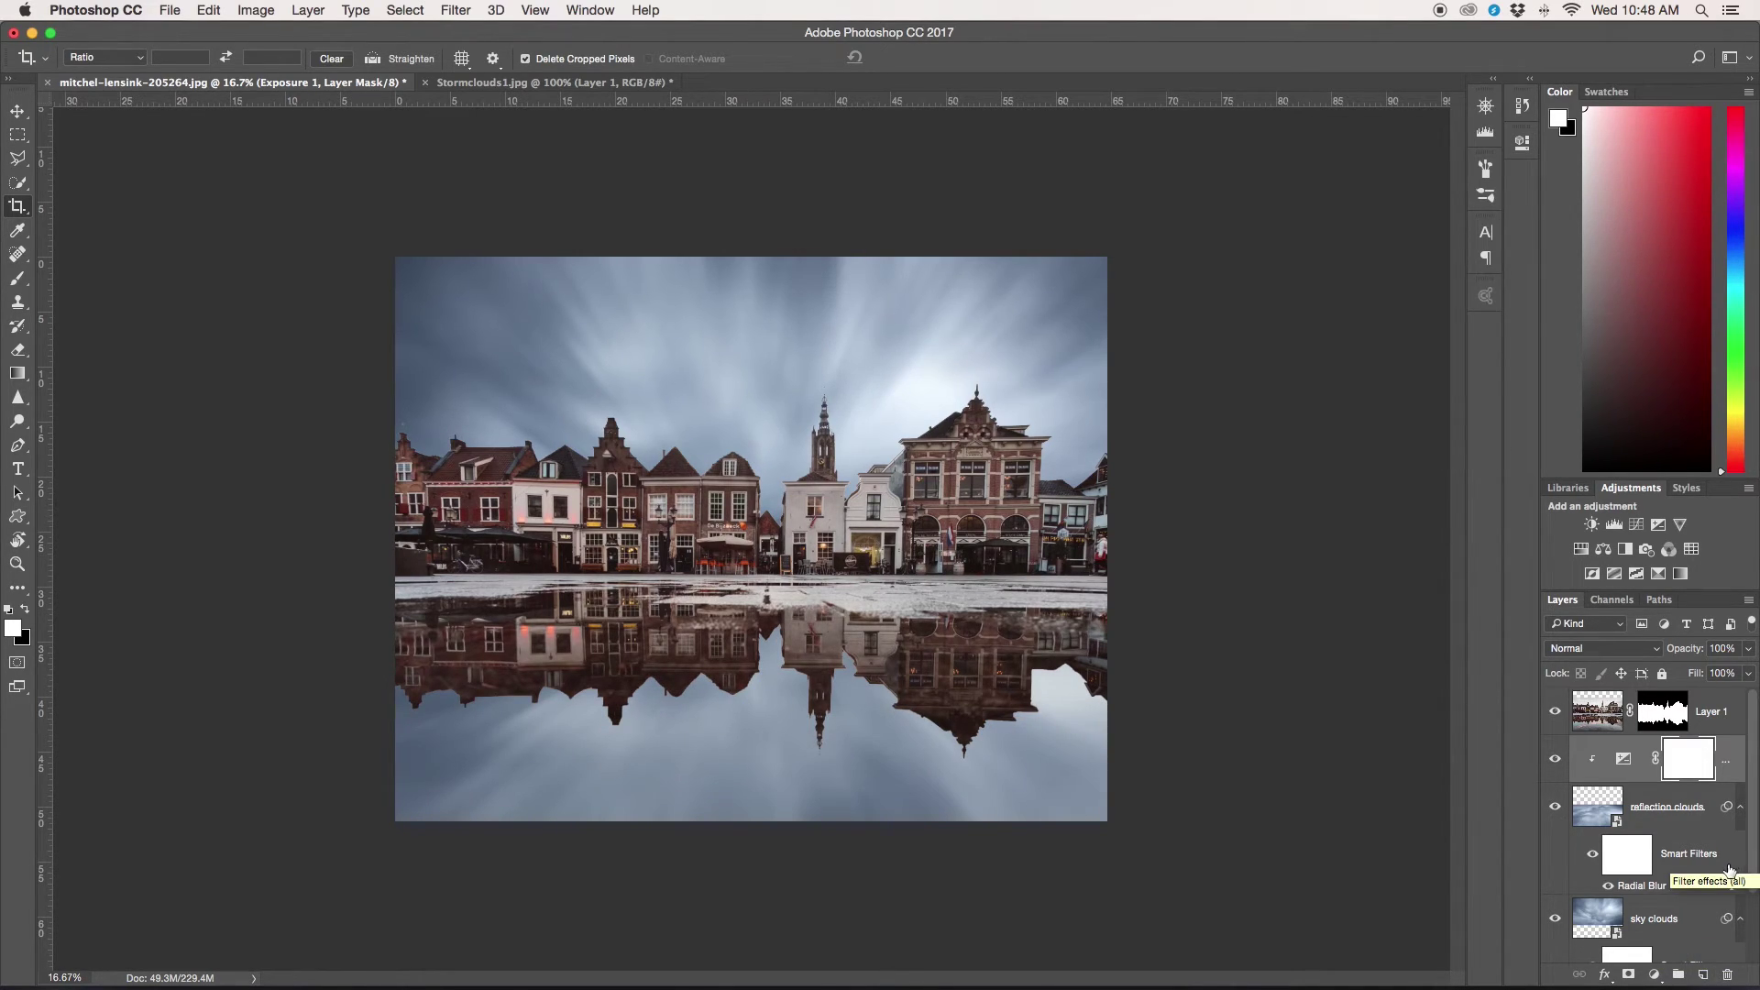
Step: Add an Exposure adjustment clipped to the sky clouds layer and raise its exposure slightly
{"action": "left_click", "coordinate": [1677, 912]}
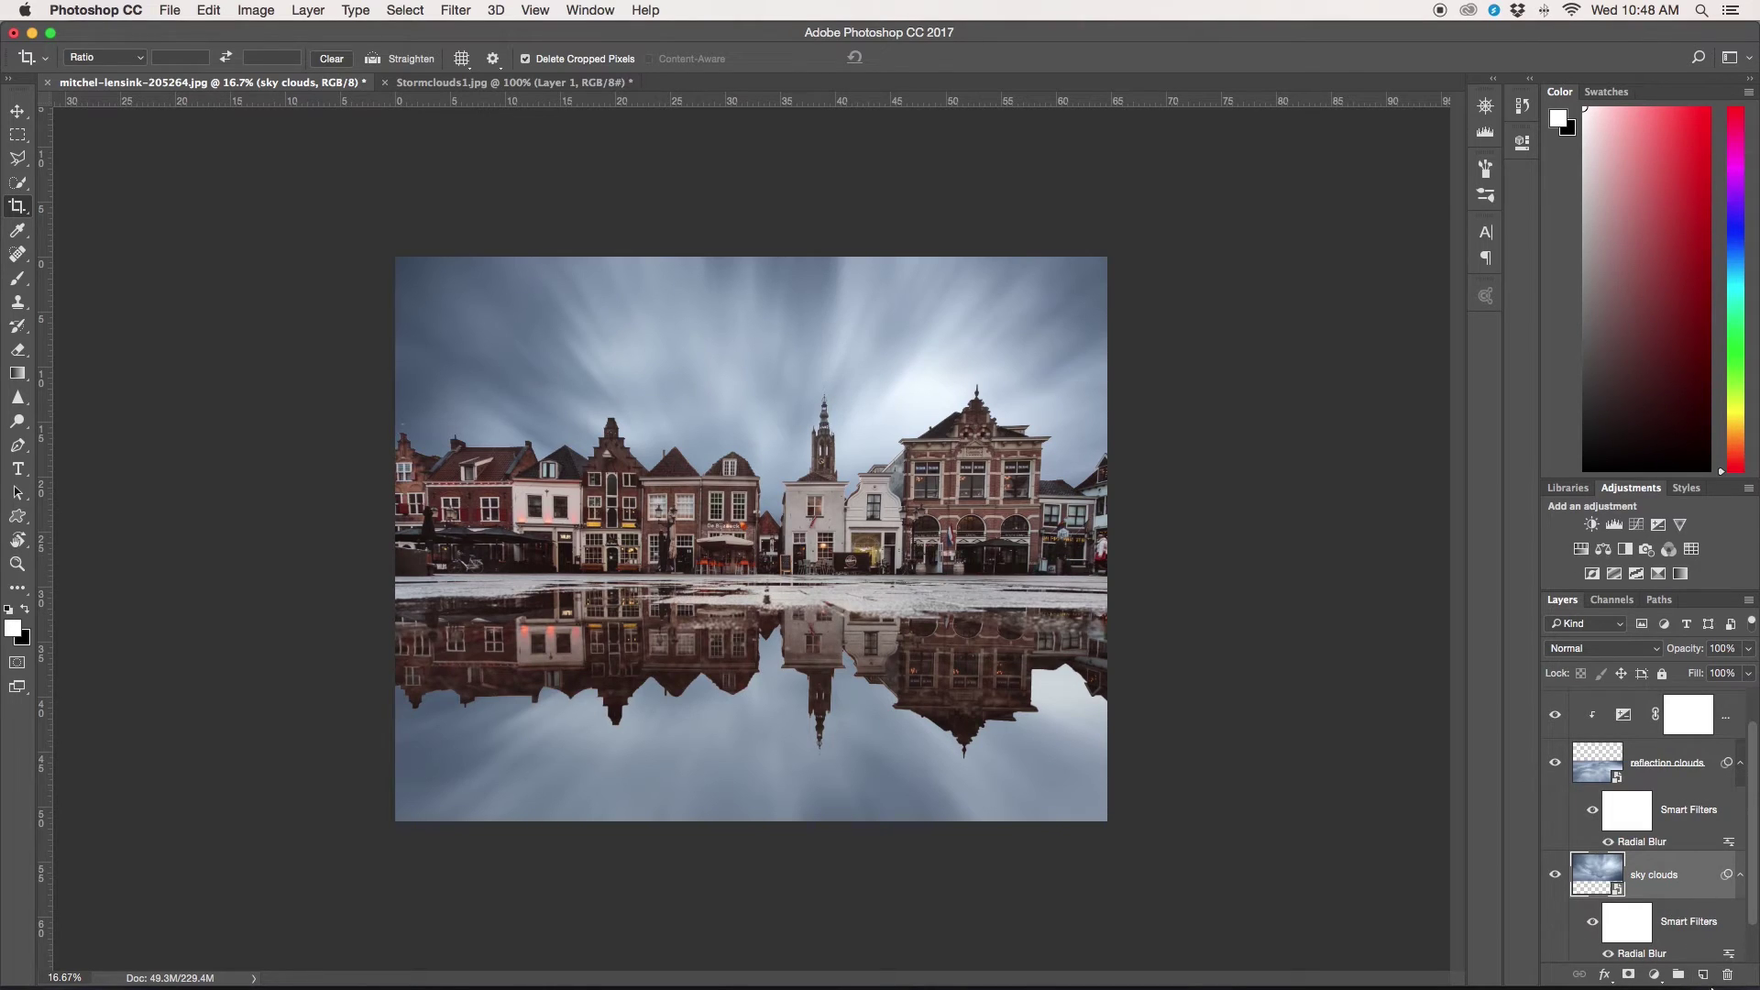
{"action": "left_click", "coordinate": [1660, 527]}
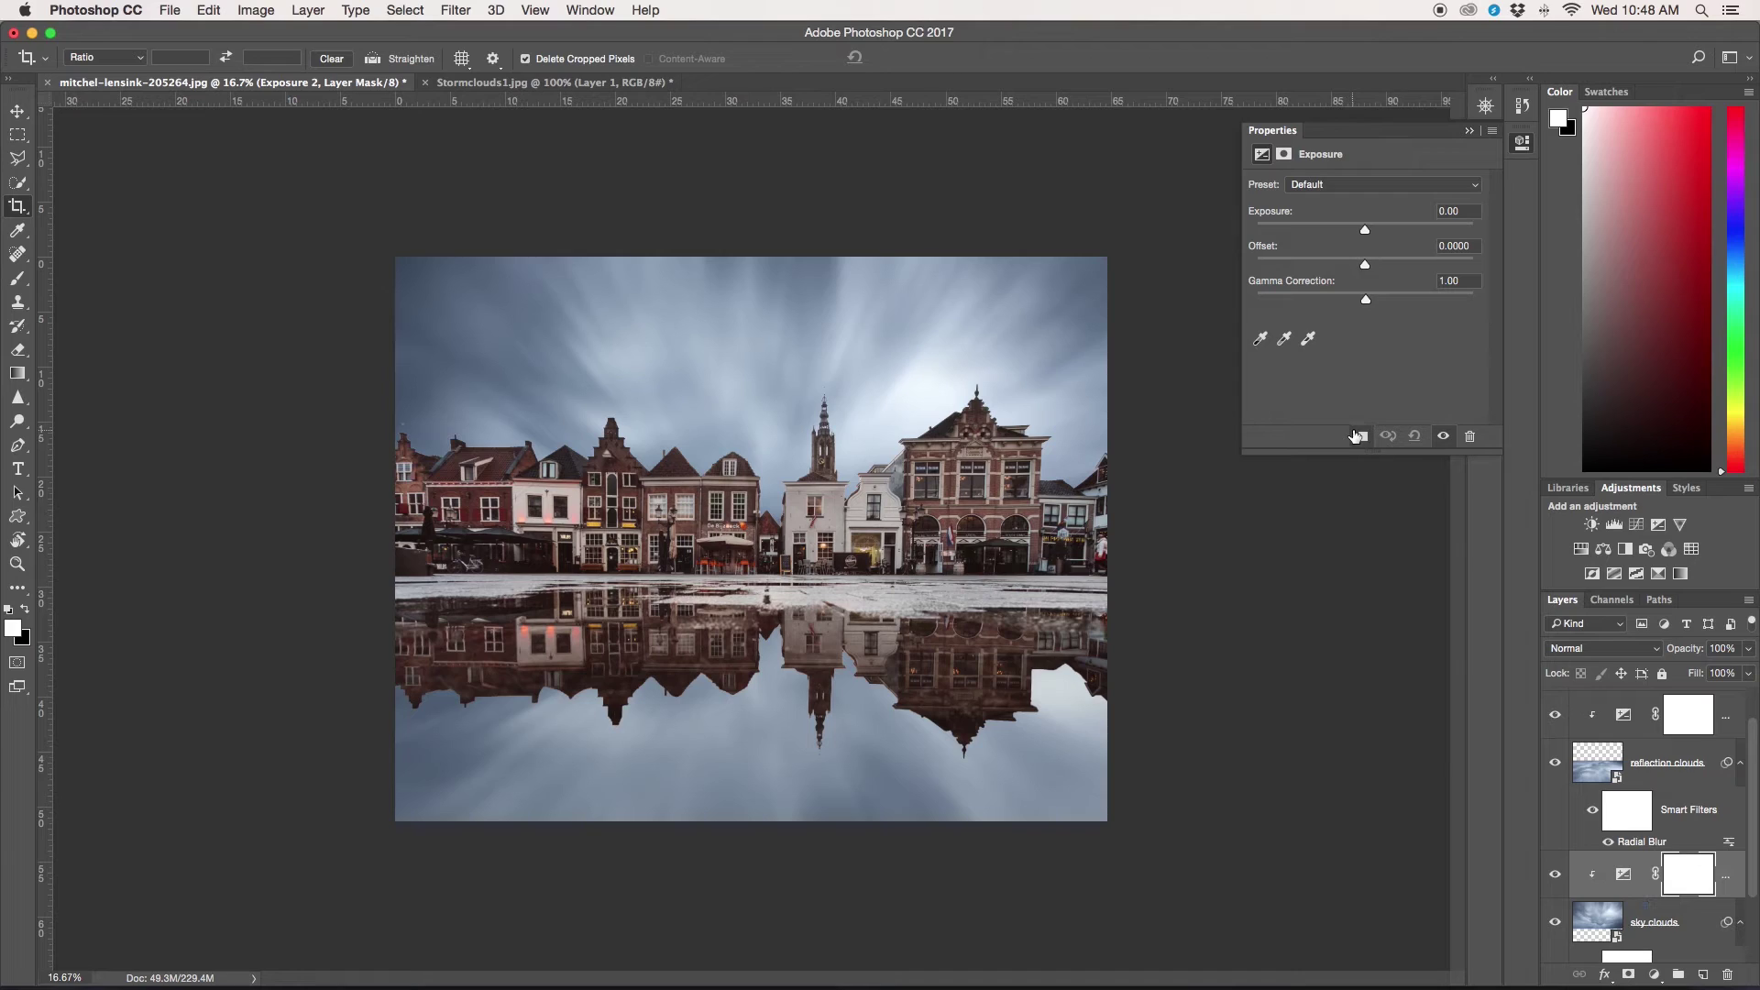
{"action": "left_click_drag", "start_coordinate": [1365, 229], "coordinate": [1372, 230]}
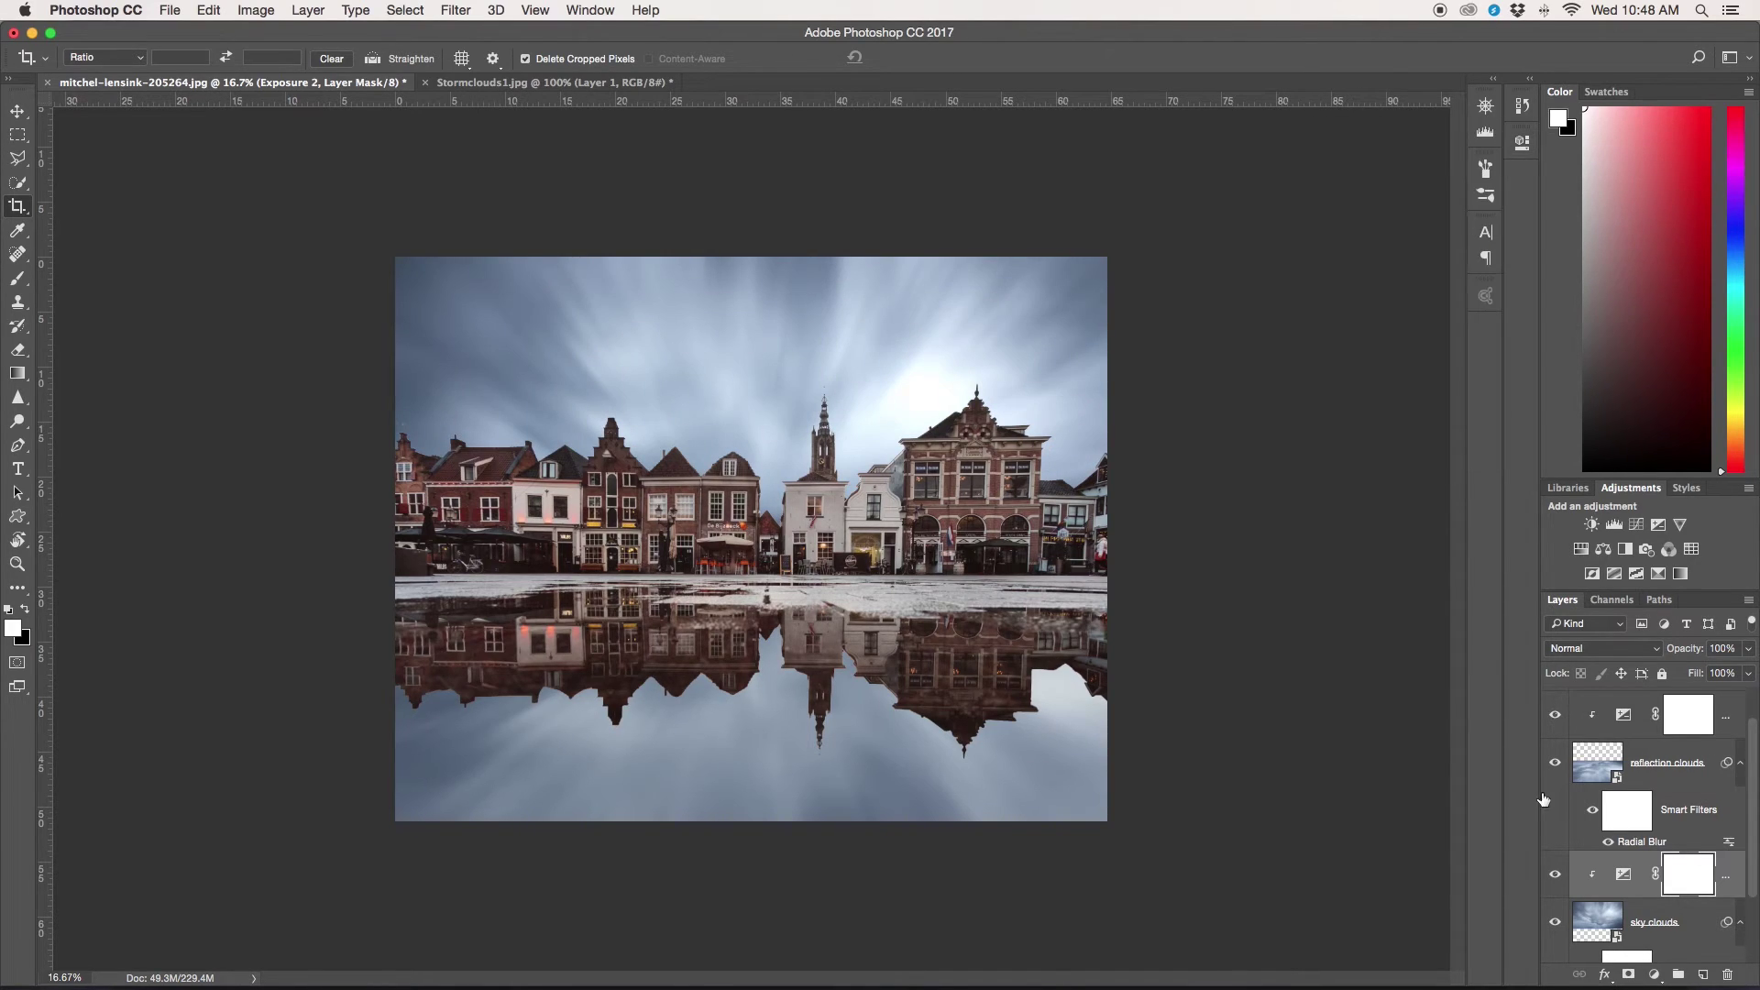
Step: Create a new empty layer above Layer 1
{"action": "left_click_drag", "start_coordinate": [1544, 799], "coordinate": [1595, 823]}
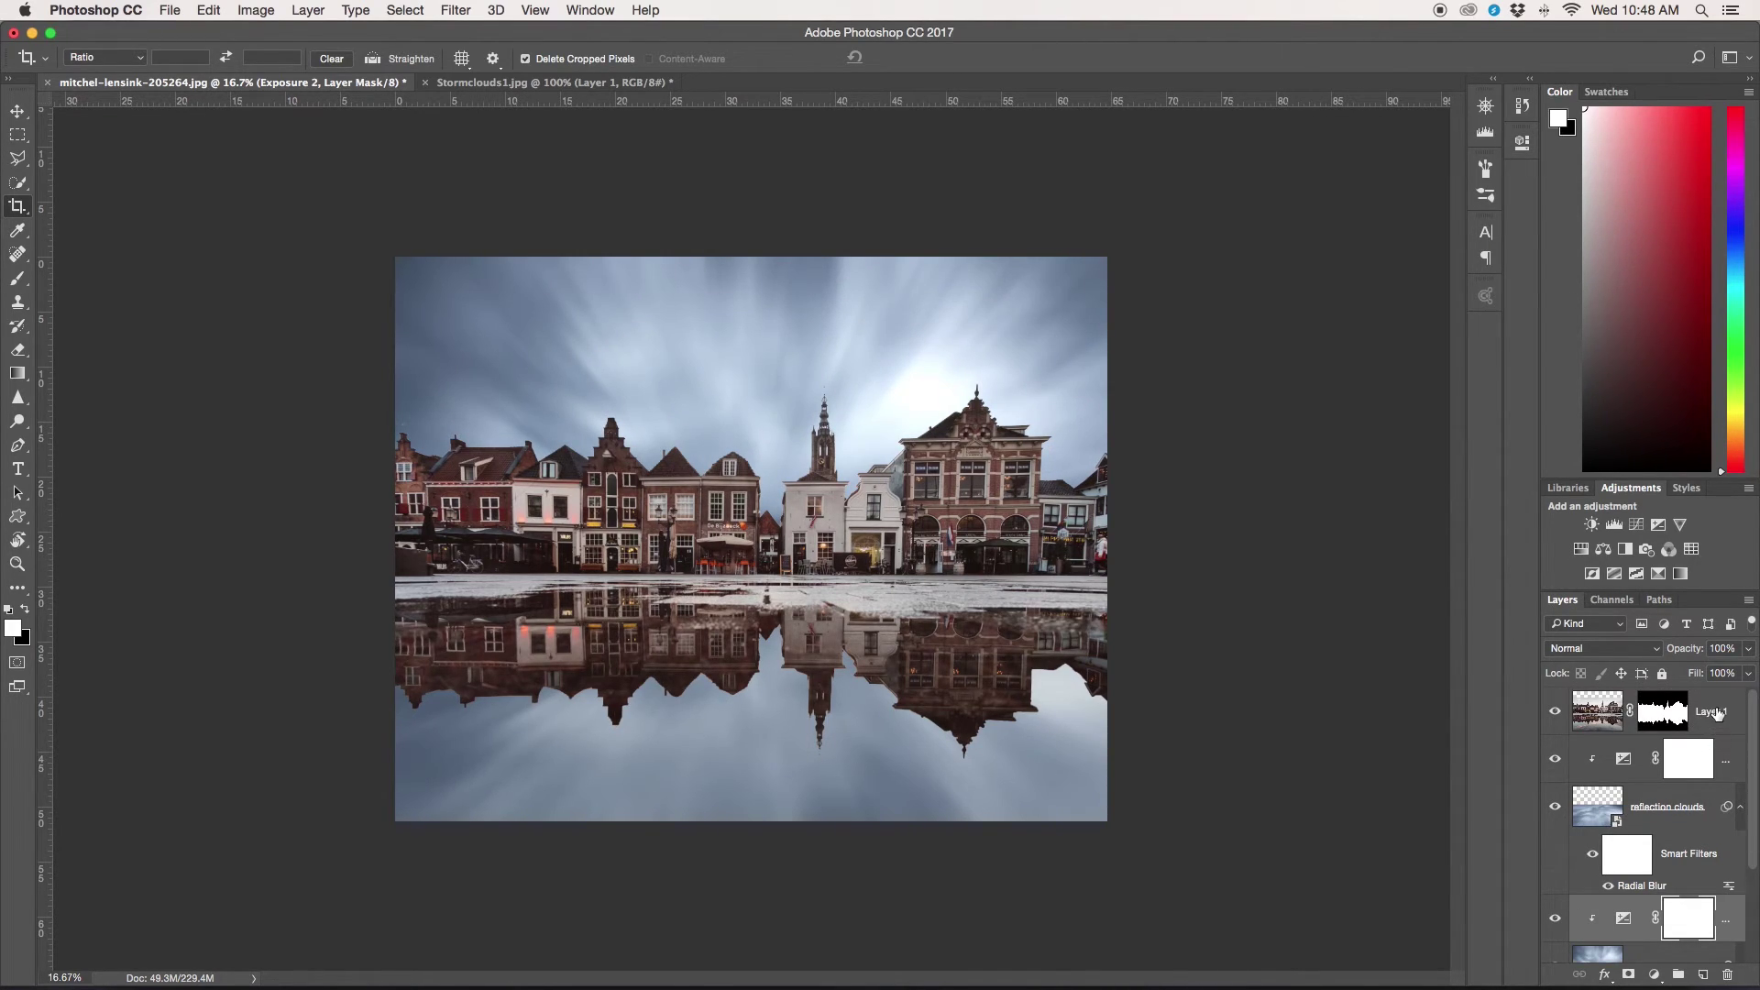
{"action": "left_click", "coordinate": [1717, 714]}
{"action": "left_click", "coordinate": [1702, 974]}
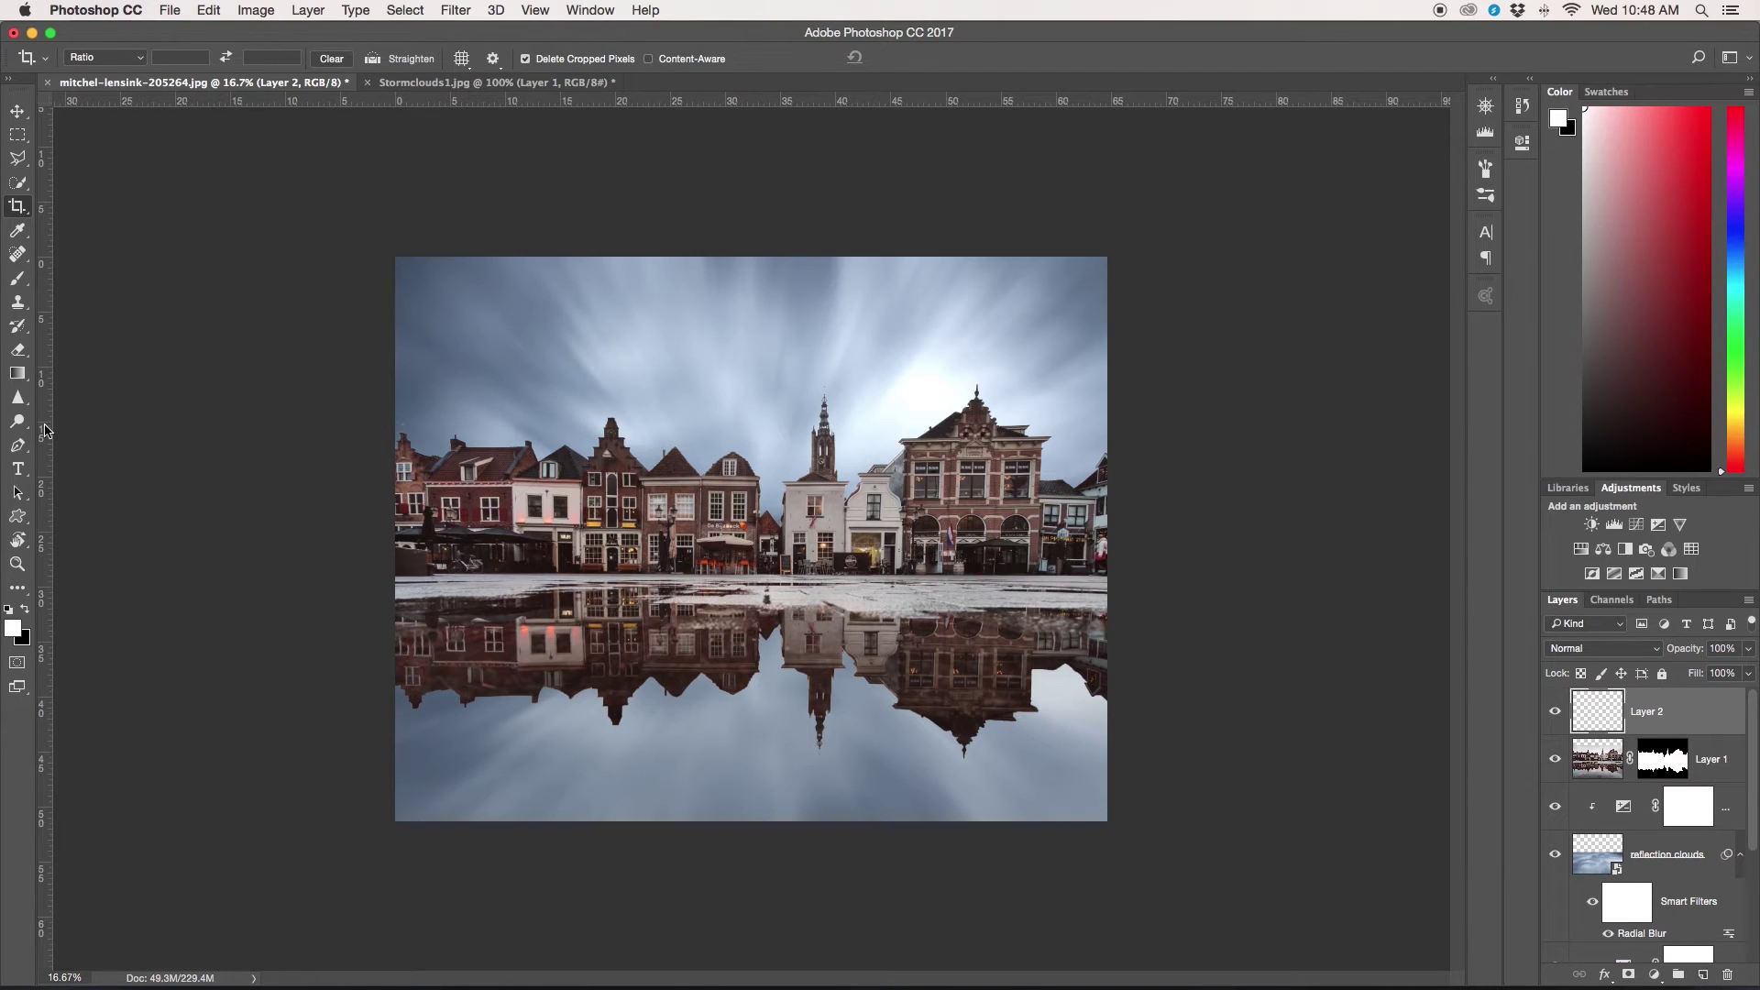
Step: Draw a Neutral Density gradient on Layer 2 from just below the image up into the reflection, and set the layer opacity to 46%
{"action": "left_click", "coordinate": [18, 373]}
{"action": "left_click", "coordinate": [87, 57]}
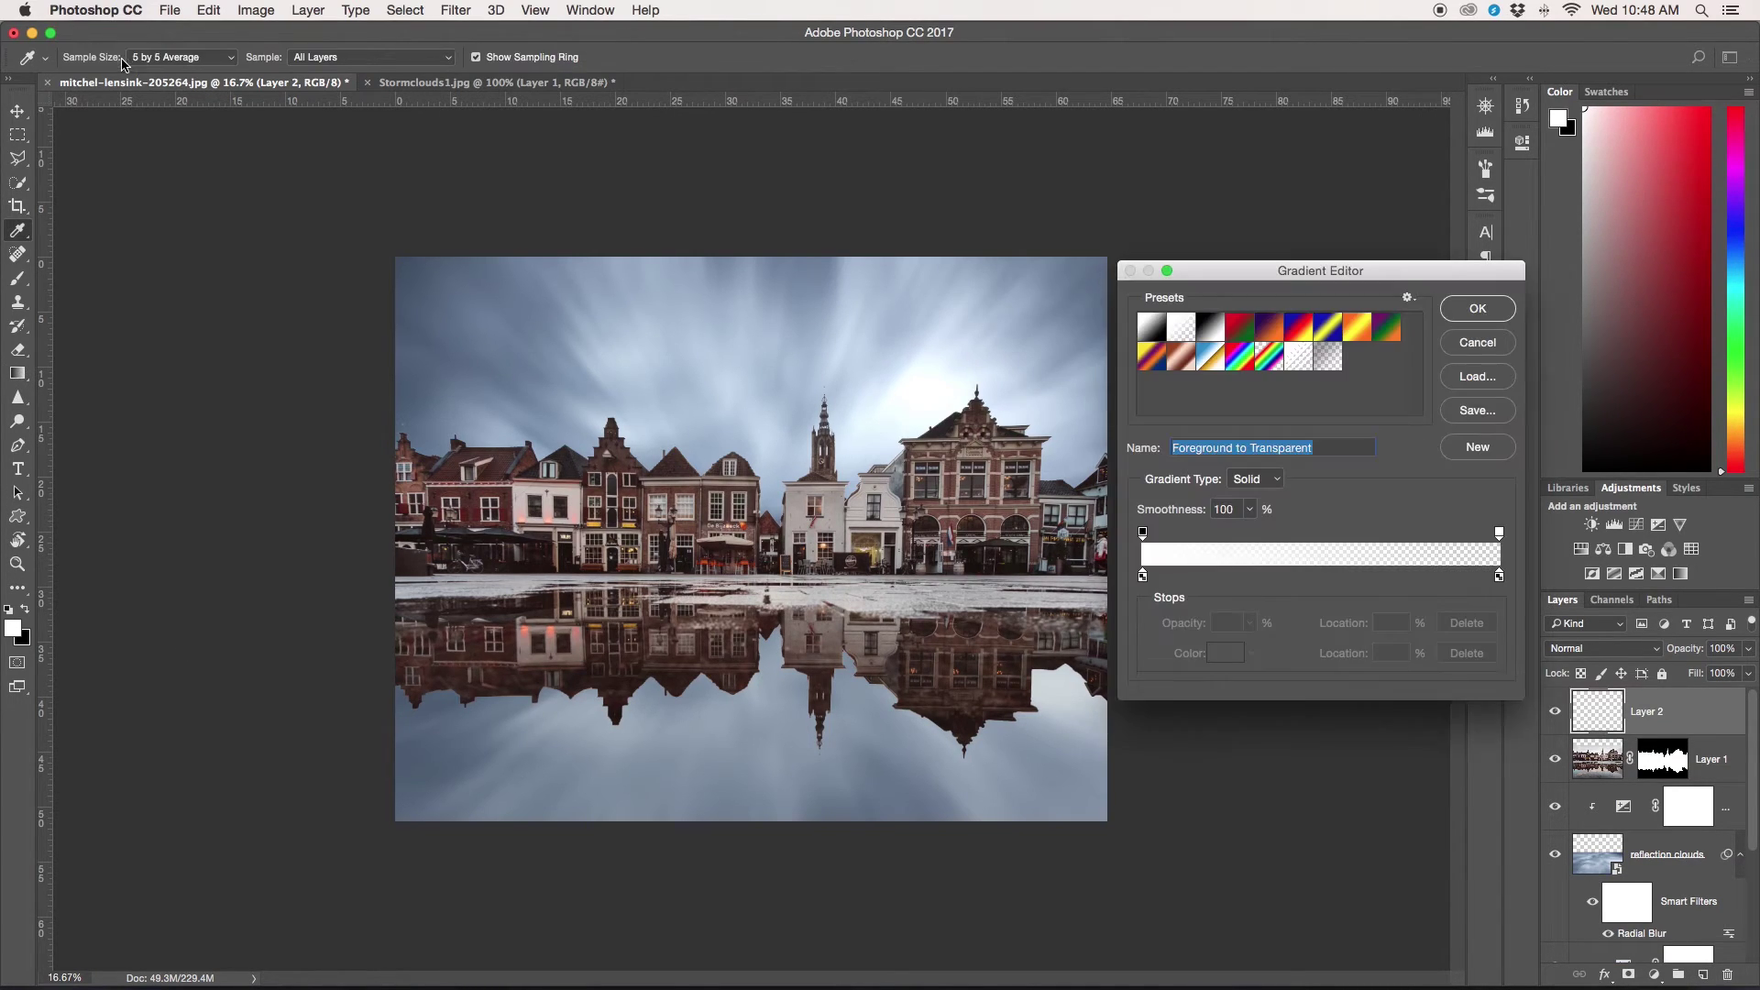
{"action": "left_click", "coordinate": [1334, 365]}
{"action": "left_click", "coordinate": [1477, 308]}
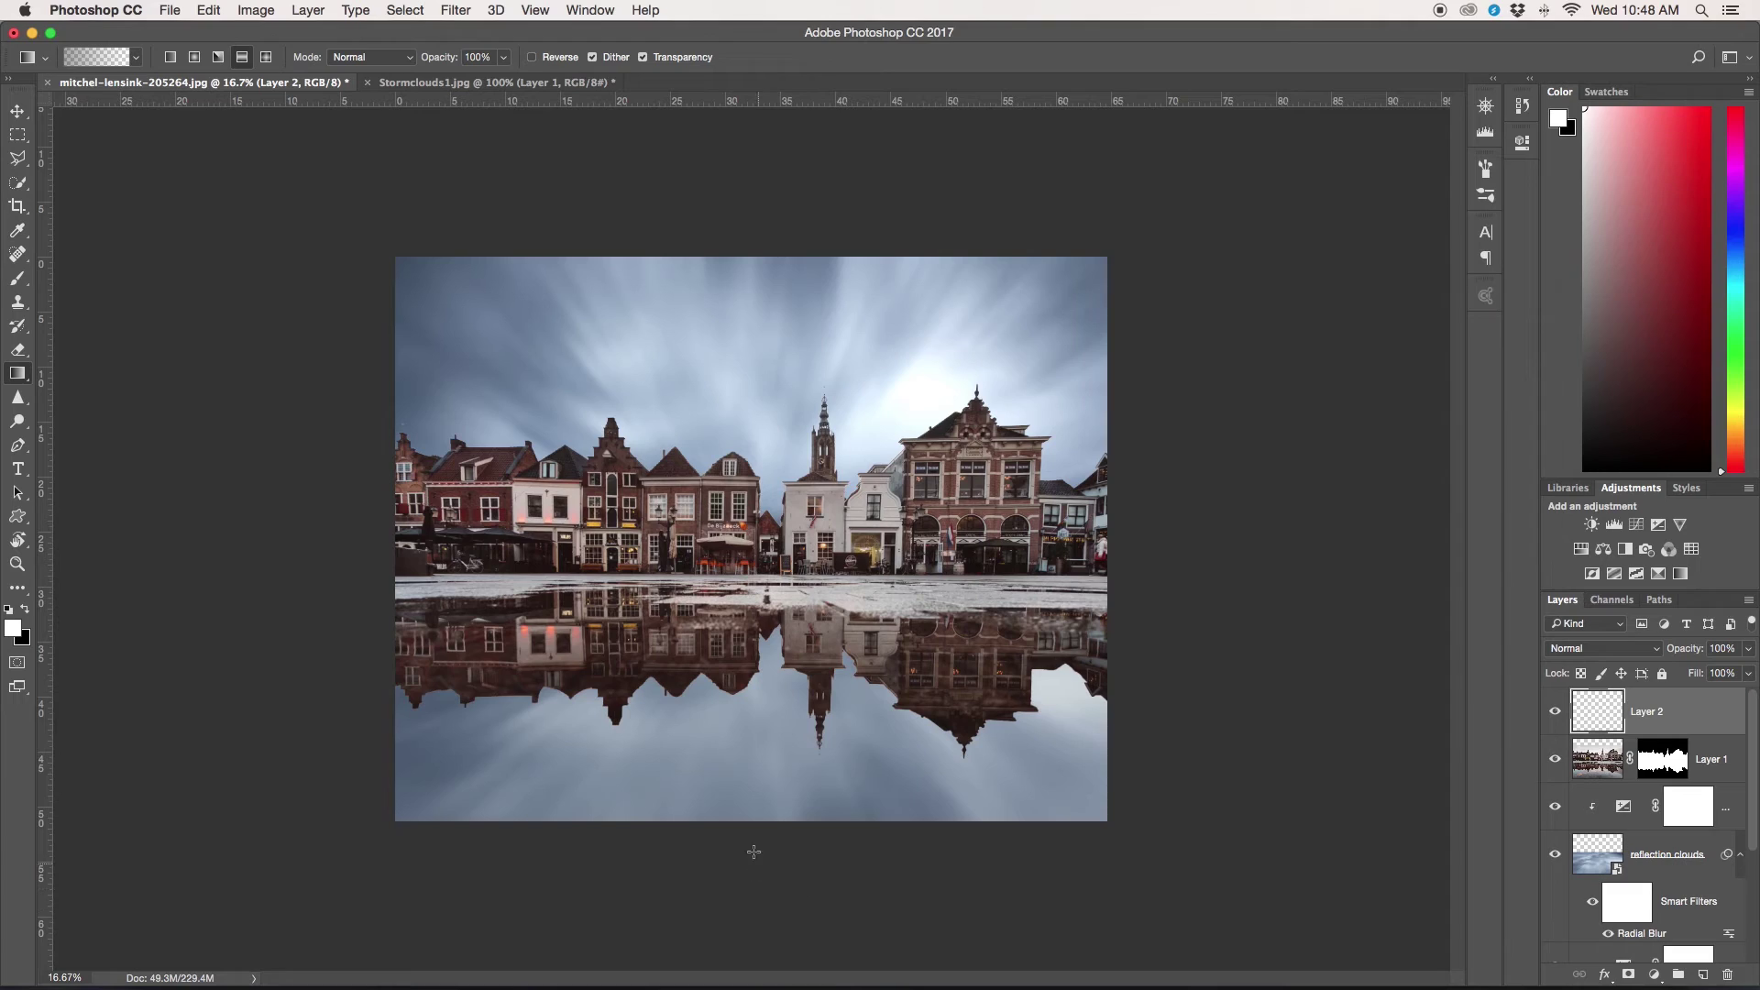
{"action": "left_click_drag", "start_coordinate": [752, 852], "coordinate": [750, 661]}
{"action": "key", "text": "4"}
{"action": "key", "text": "6"}
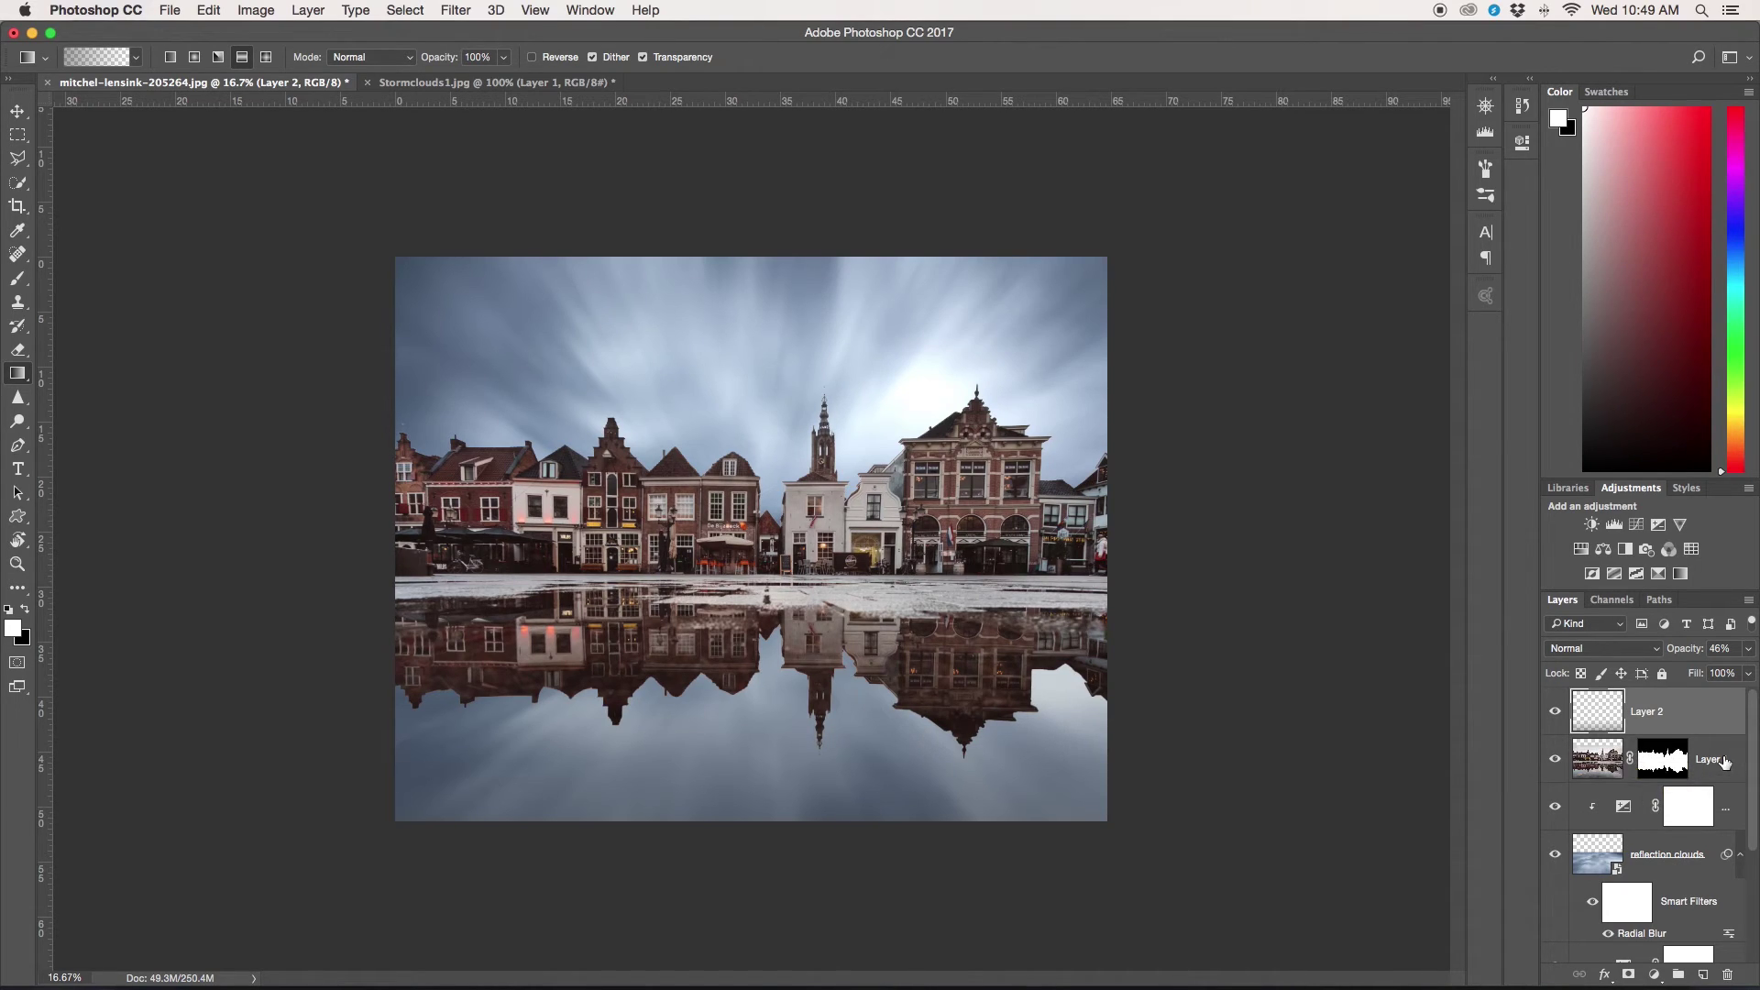
Step: Create a new layer directly below Layer 1 and draw a white Foreground to Transparent reflected gradient from the rooftops down into the building reflections
{"action": "left_click", "coordinate": [1721, 799]}
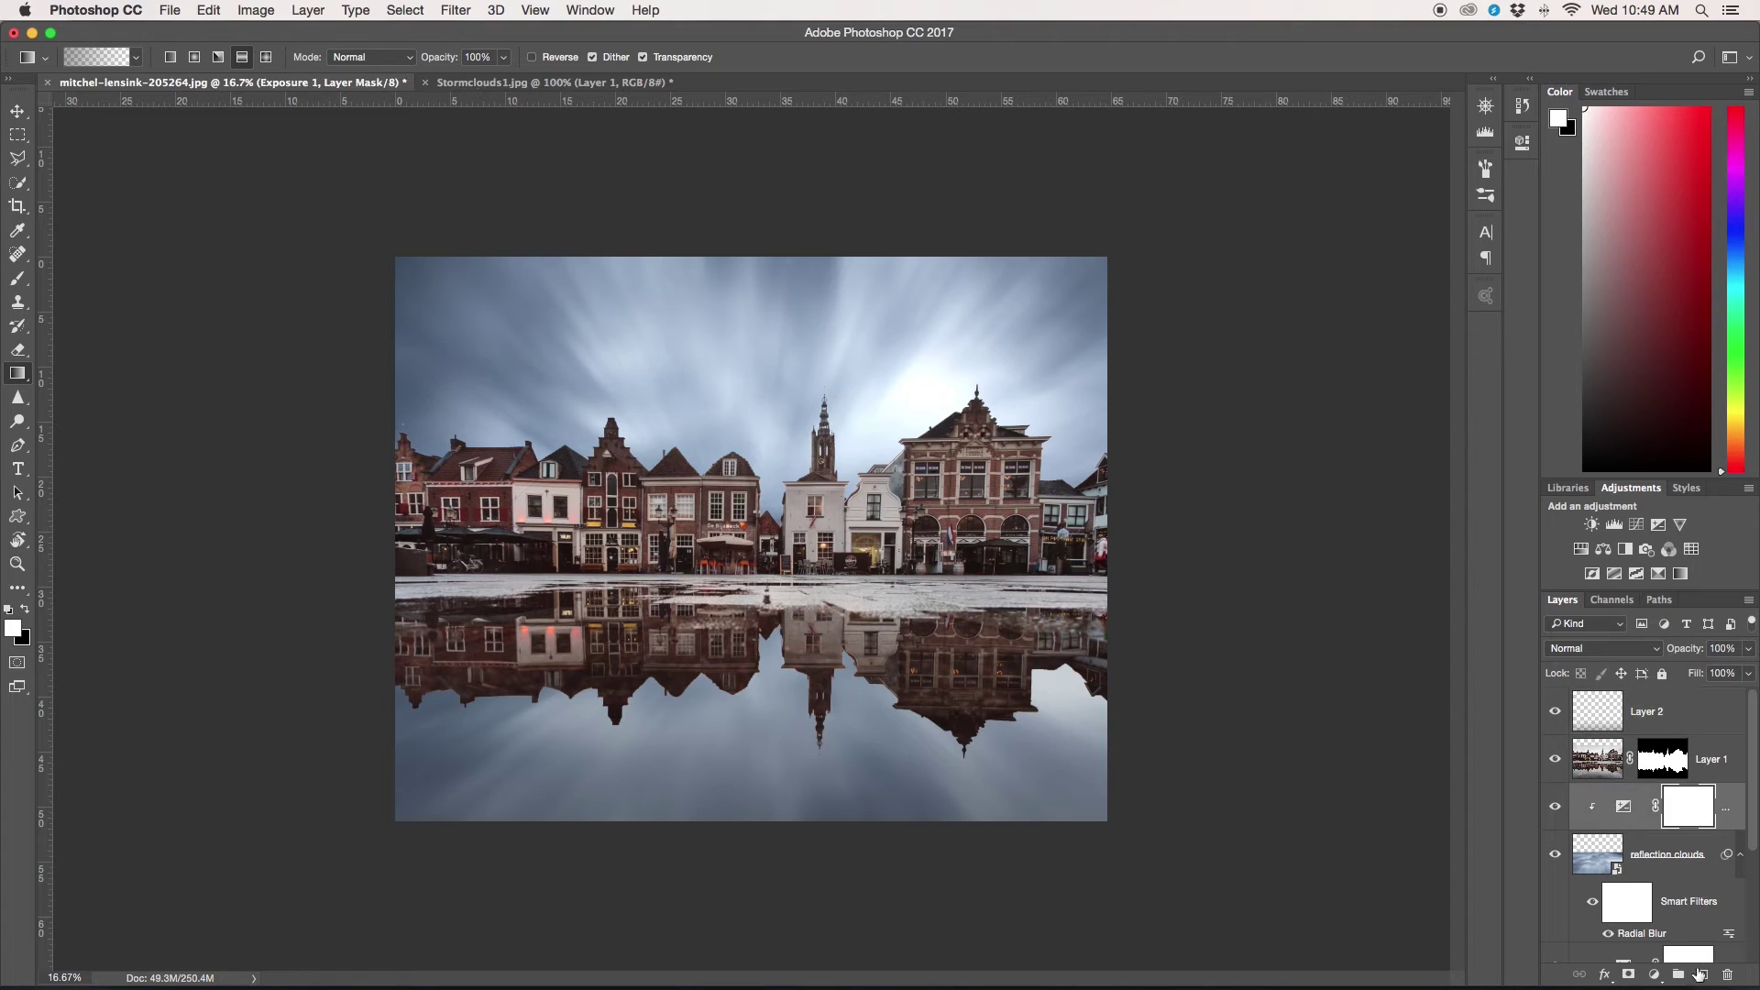
{"action": "left_click", "coordinate": [1703, 977]}
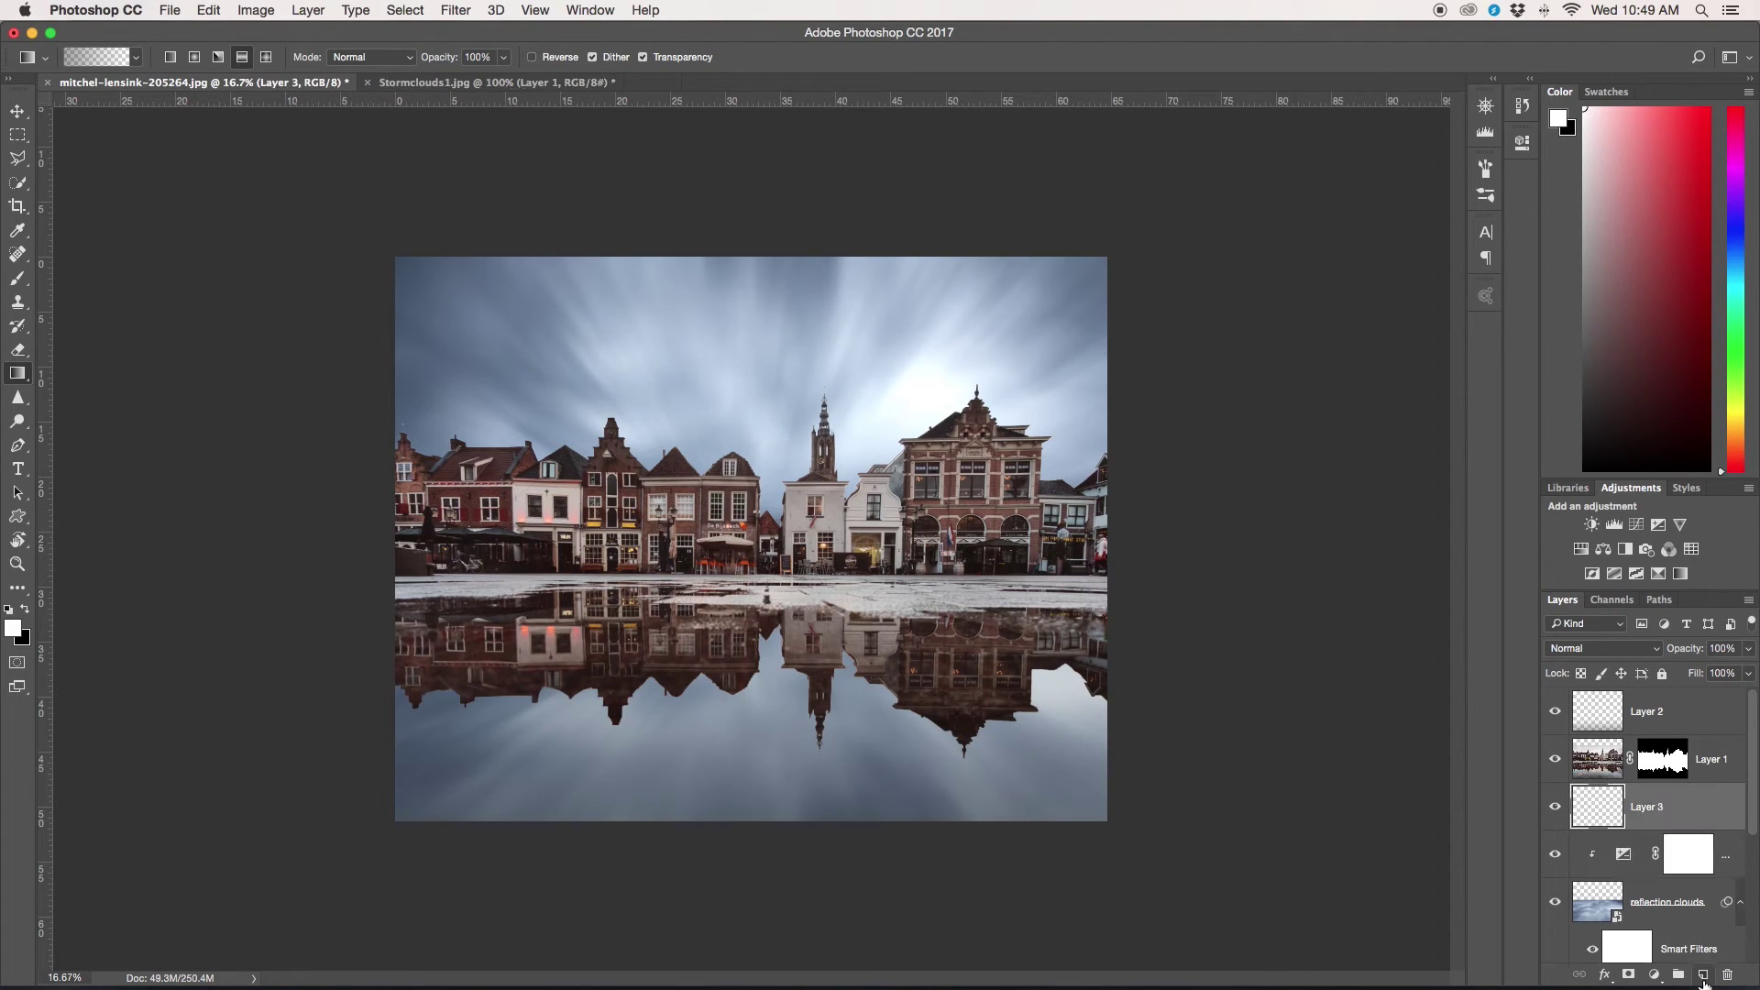
{"action": "left_click", "coordinate": [83, 58]}
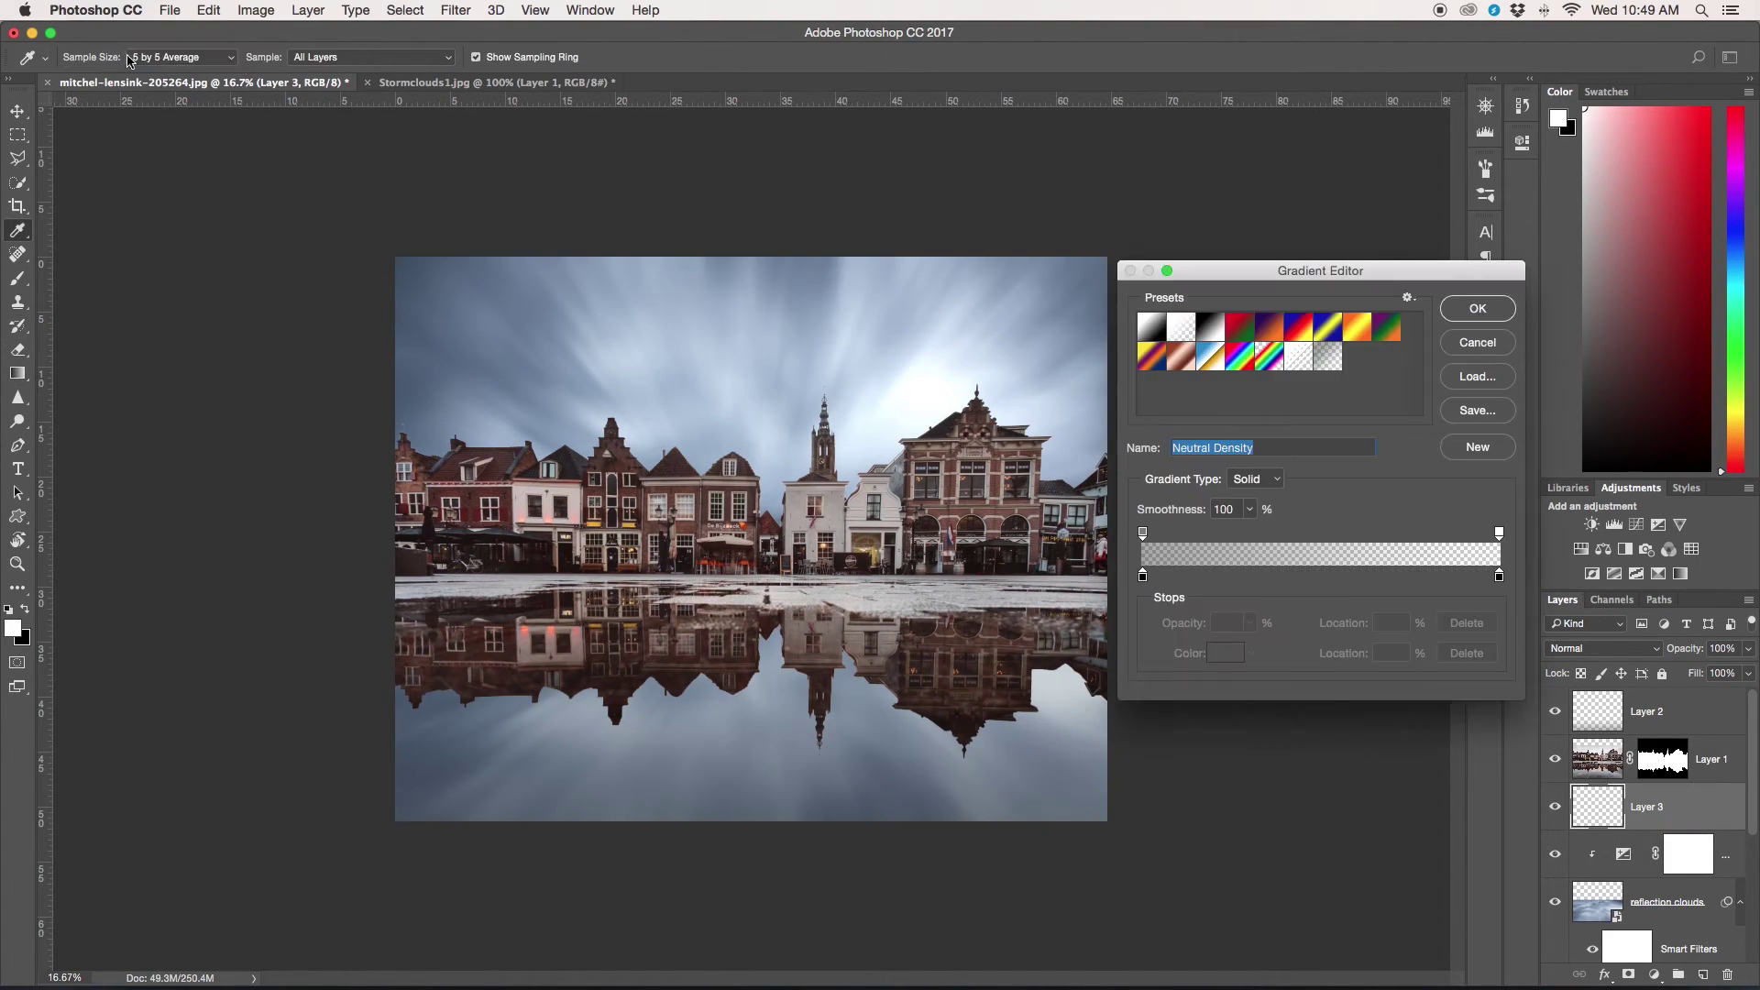
{"action": "left_click", "coordinate": [1189, 341]}
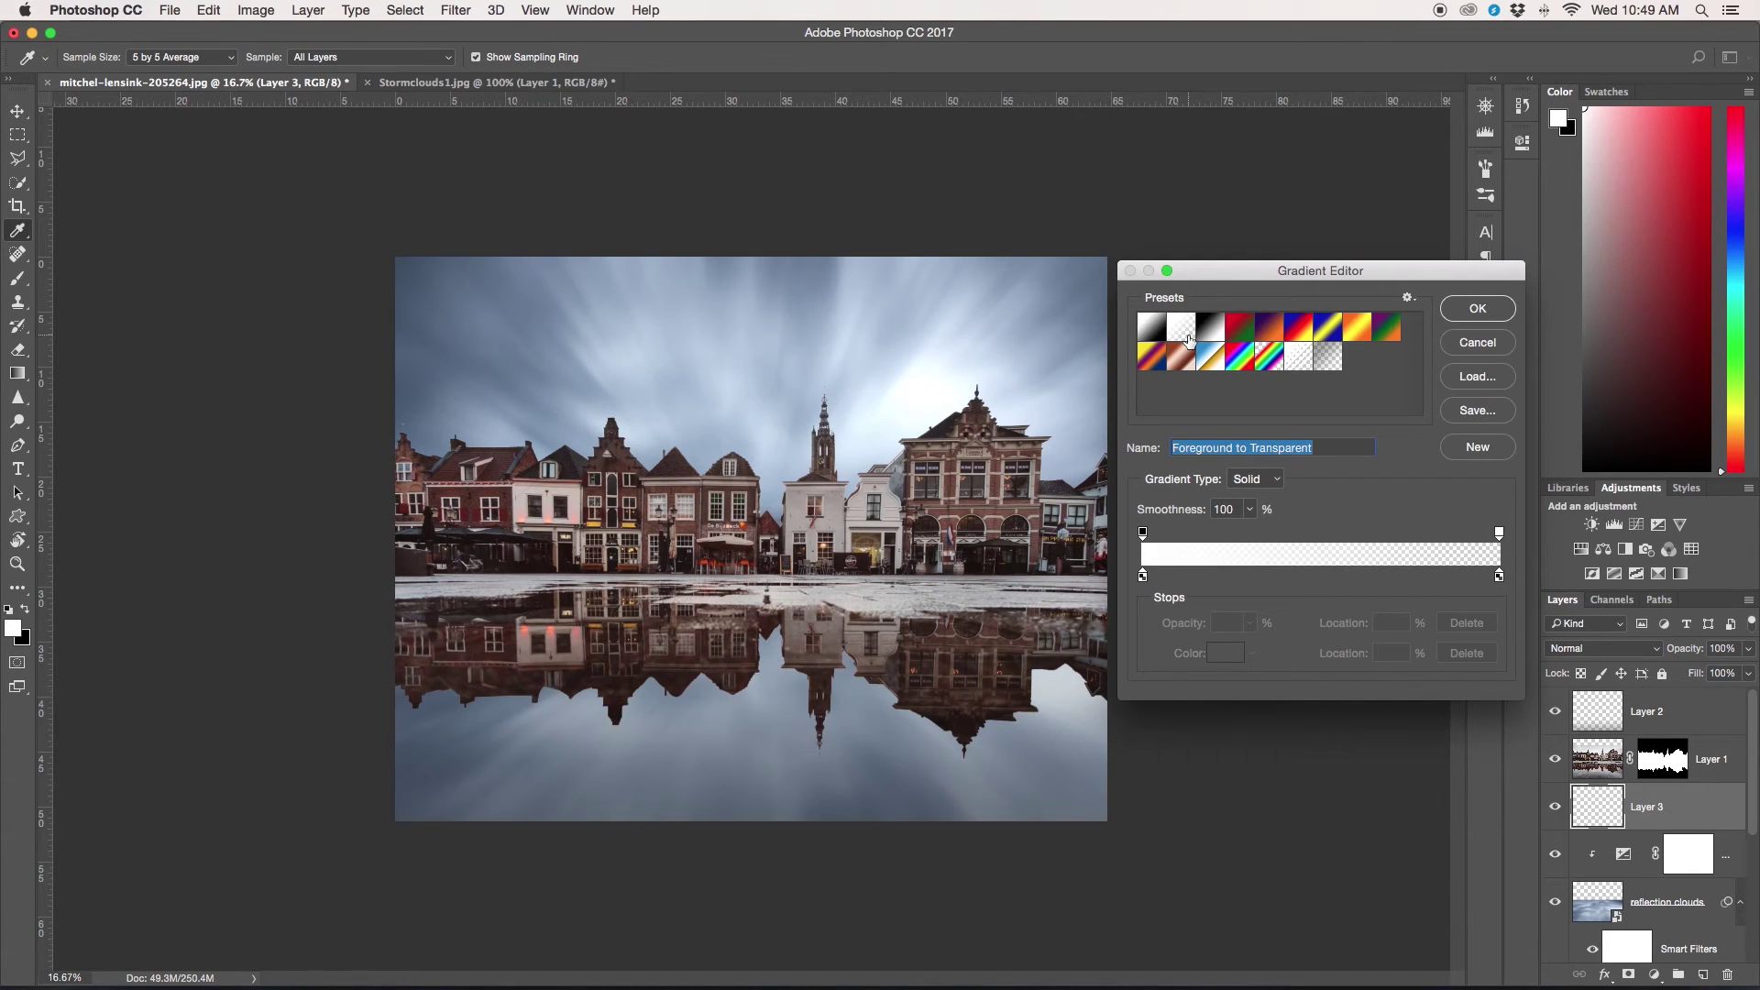
{"action": "left_click", "coordinate": [1472, 315]}
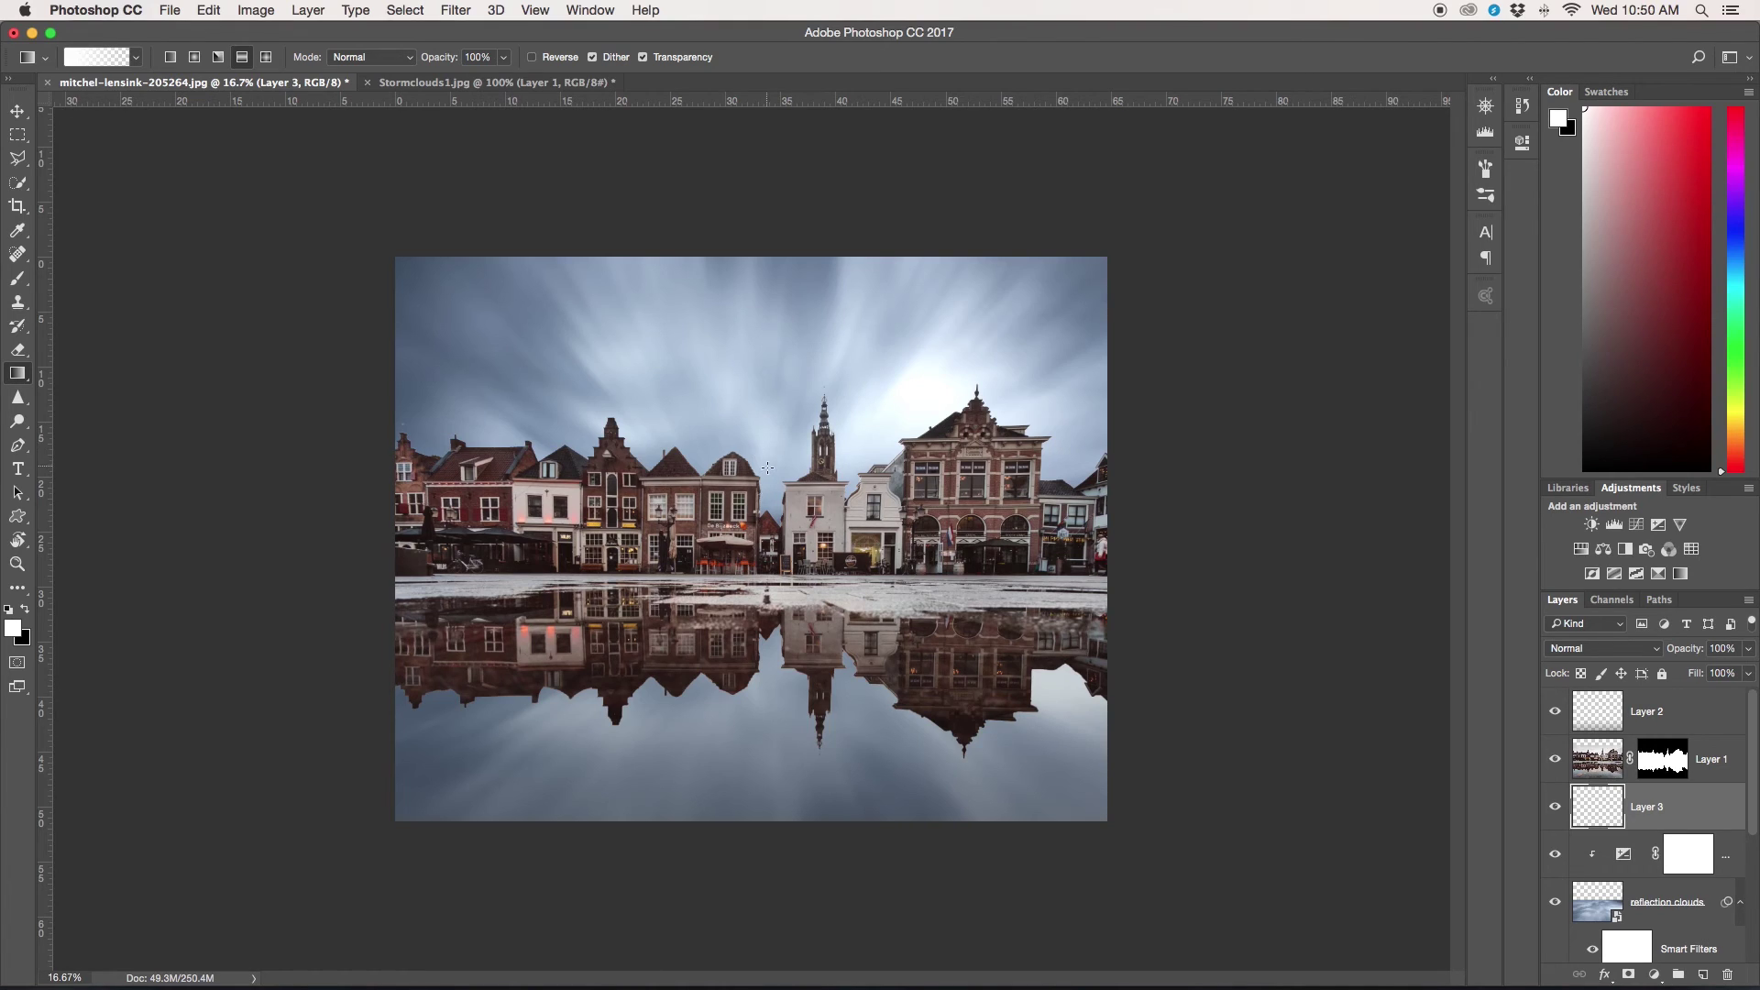
{"action": "left_click_drag", "start_coordinate": [767, 467], "coordinate": [767, 657]}
Step: Move the white gradient on Layer 3 down to centre it near the waterline and stretch its height to 102.24%
{"action": "key", "text": "v"}
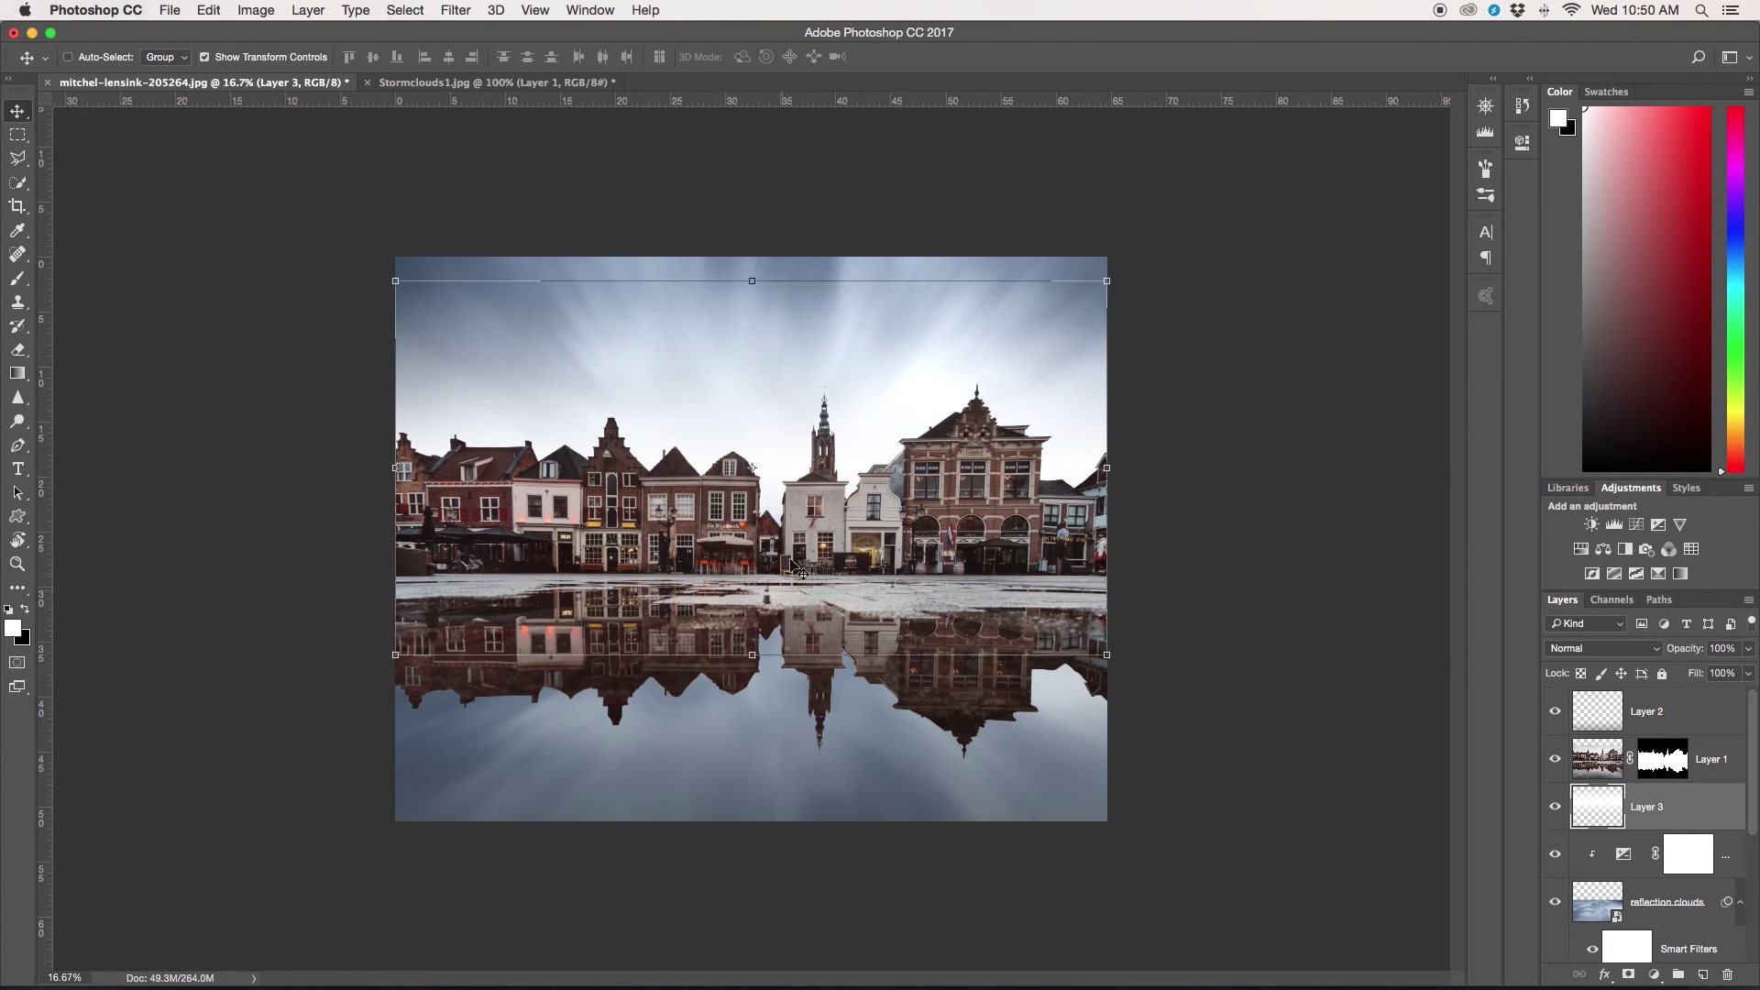
{"action": "left_click_drag", "start_coordinate": [795, 519], "coordinate": [793, 582]}
{"action": "key", "text": "ctrl+t"}
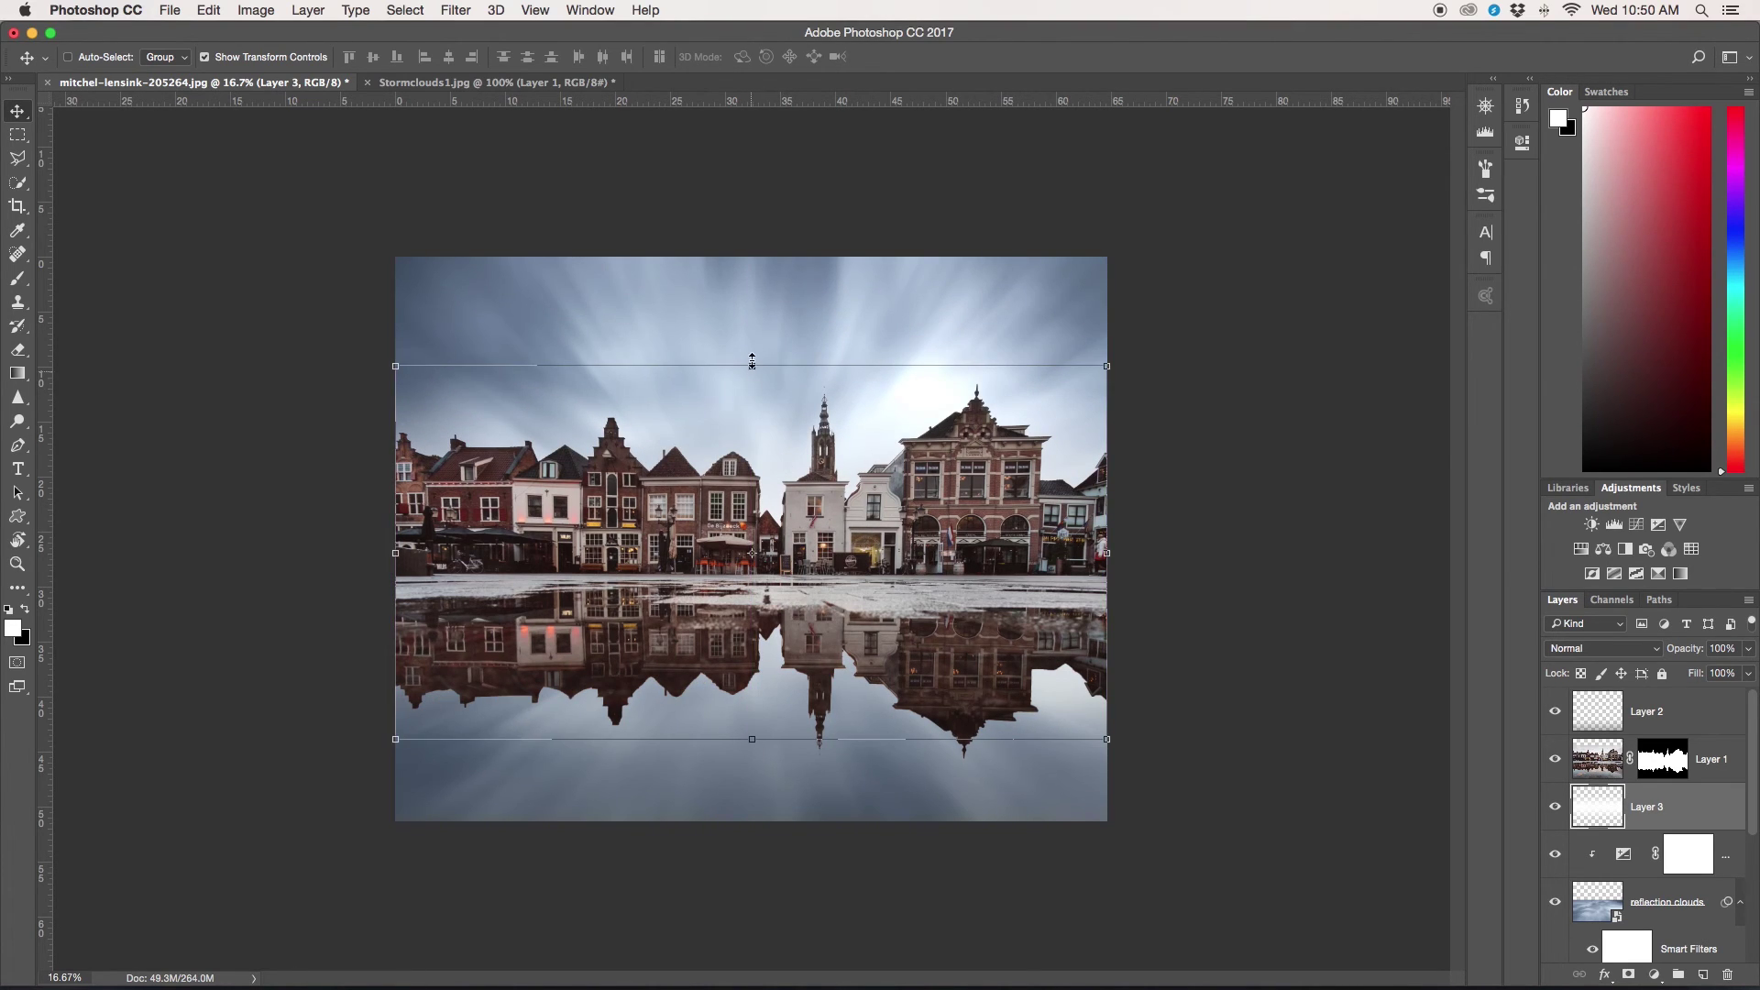
{"action": "left_click_drag", "start_coordinate": [751, 363], "coordinate": [752, 357]}
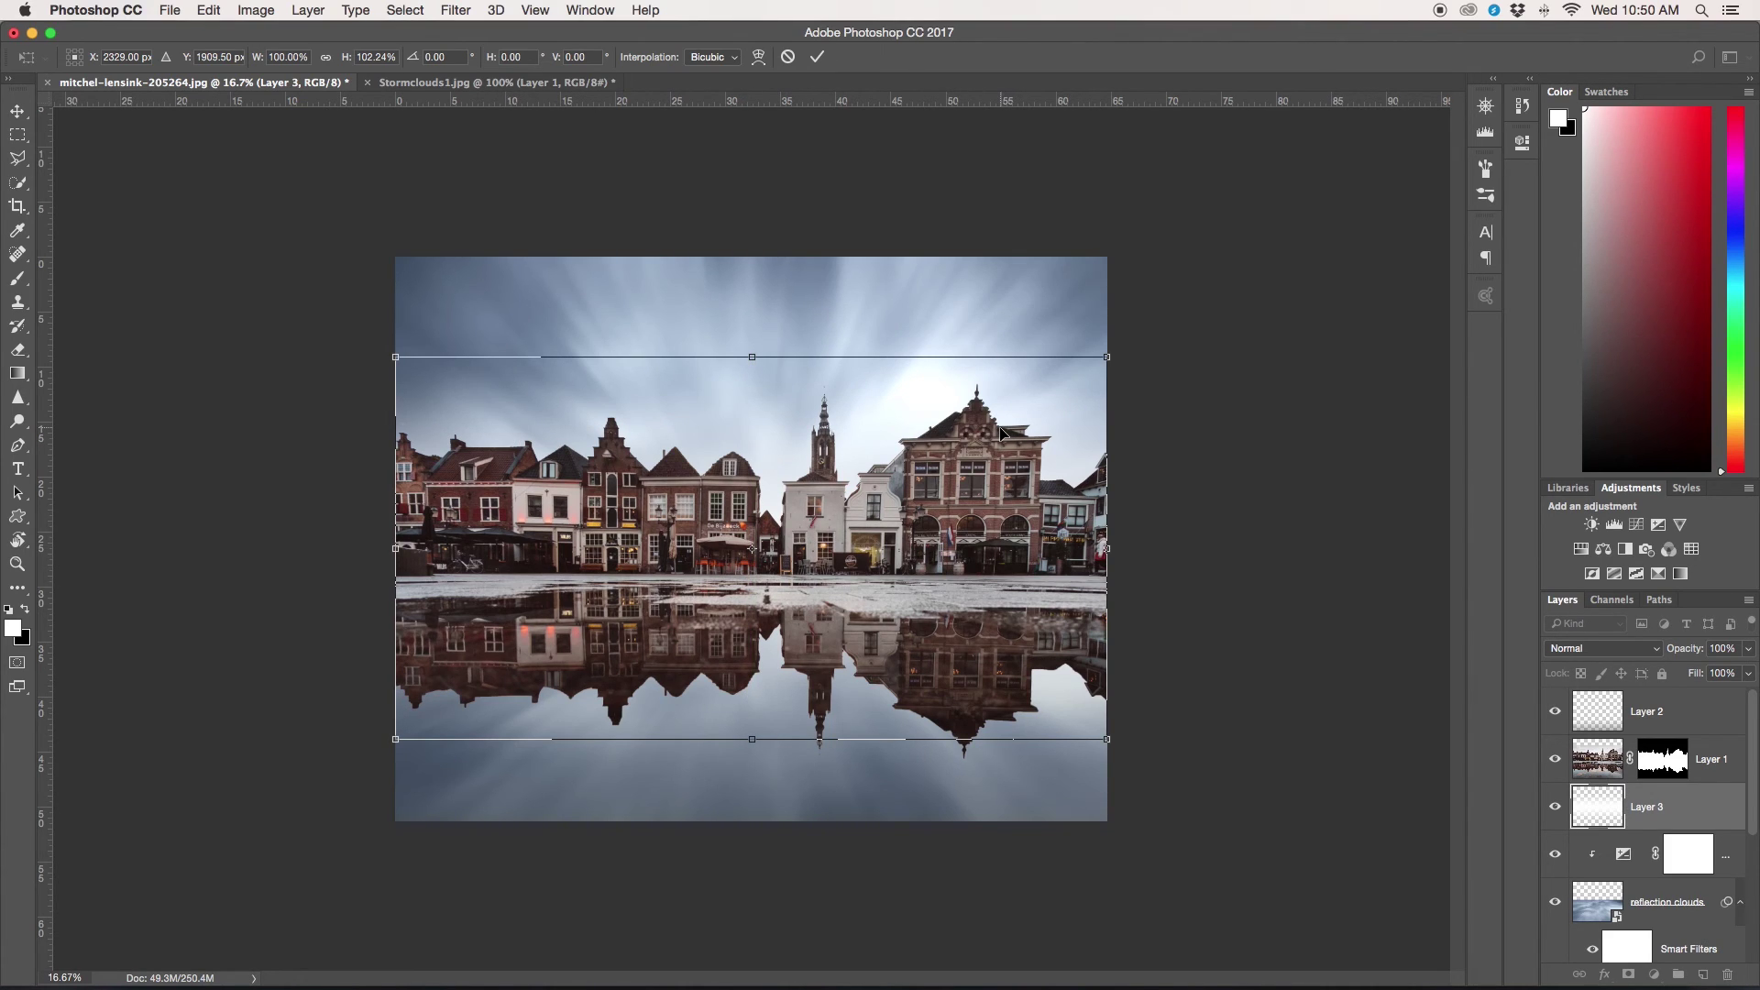
{"action": "left_click_drag", "start_coordinate": [752, 739], "coordinate": [753, 744]}
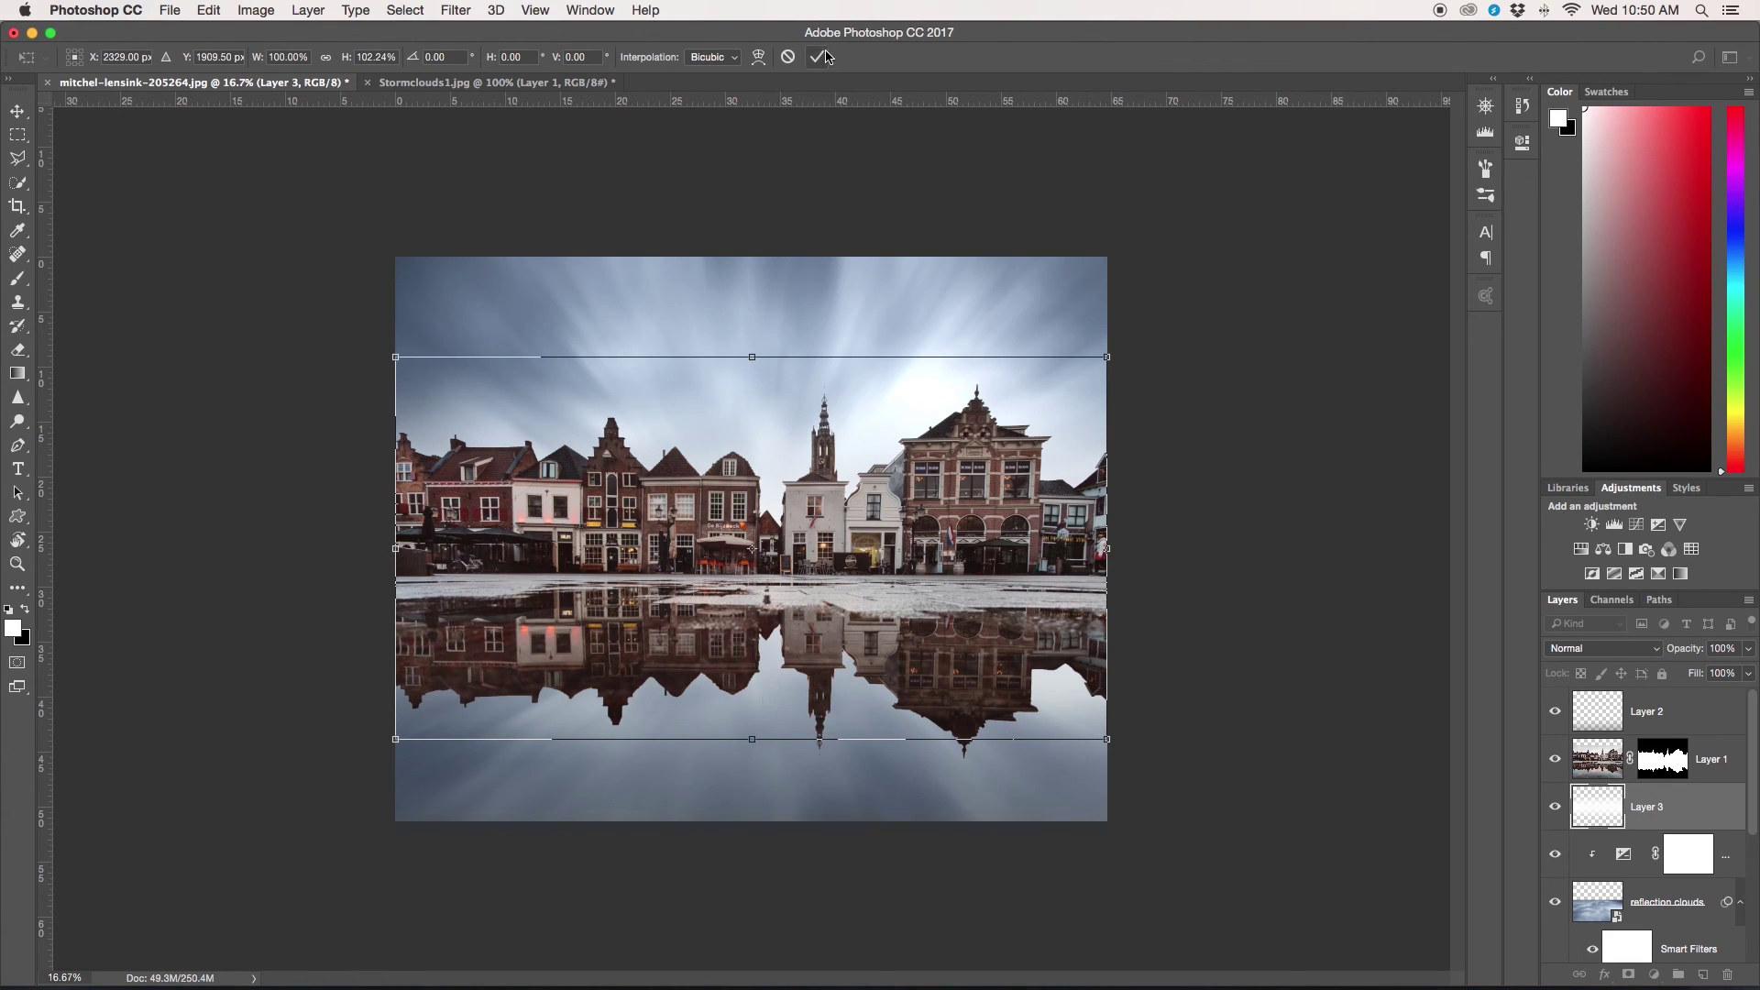